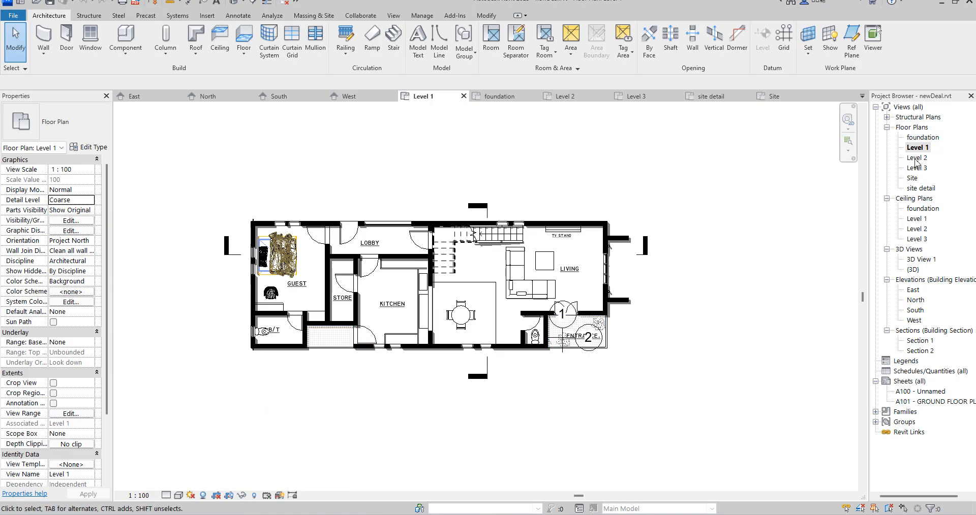
Examine the Level 2 floor plan and the East and North elevations of the house
double_click(916, 158)
scroll(516, 247, up, 5)
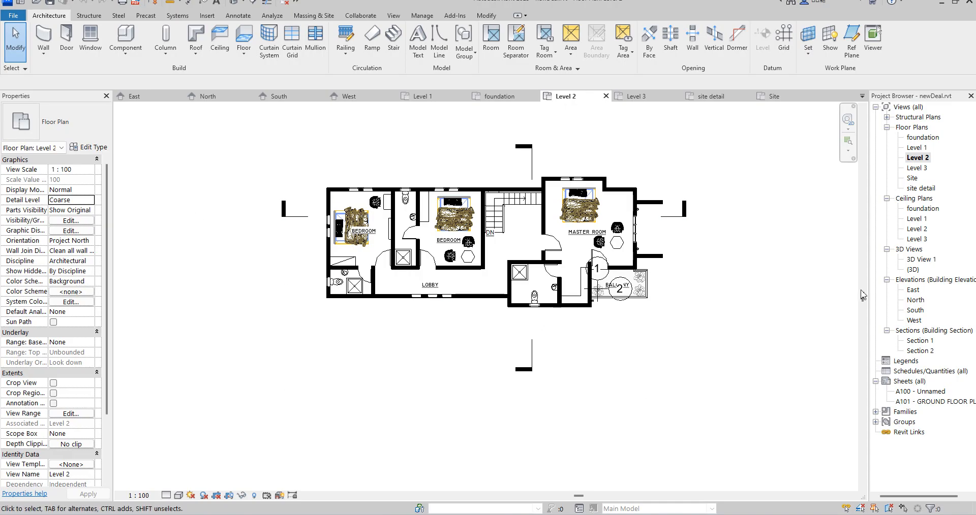
double_click(912, 293)
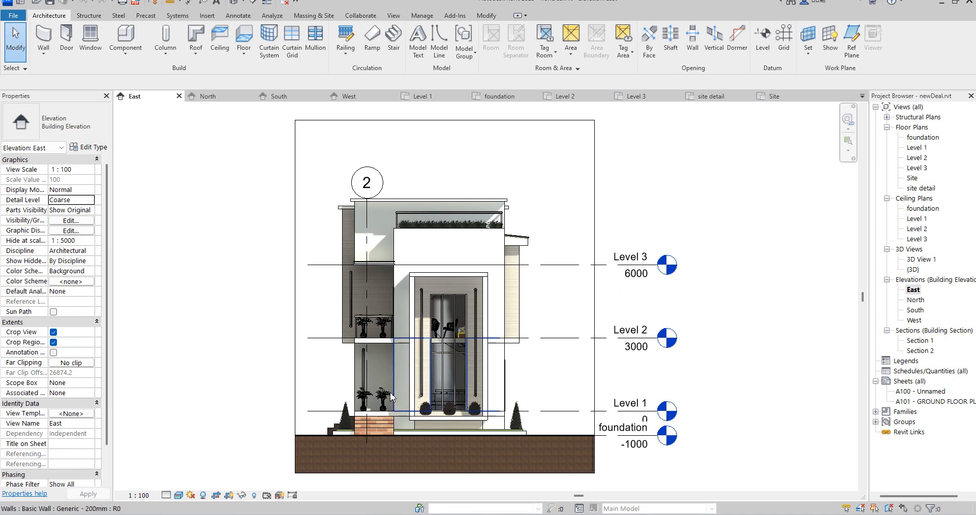
double_click(909, 301)
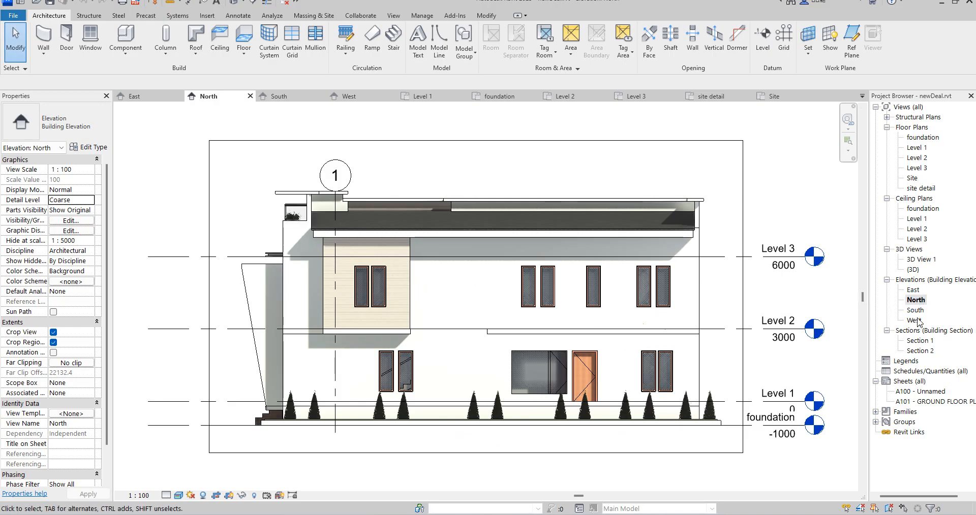
In the South elevation, extend the upper edge of the crop region above the building's roof
double_click(915, 310)
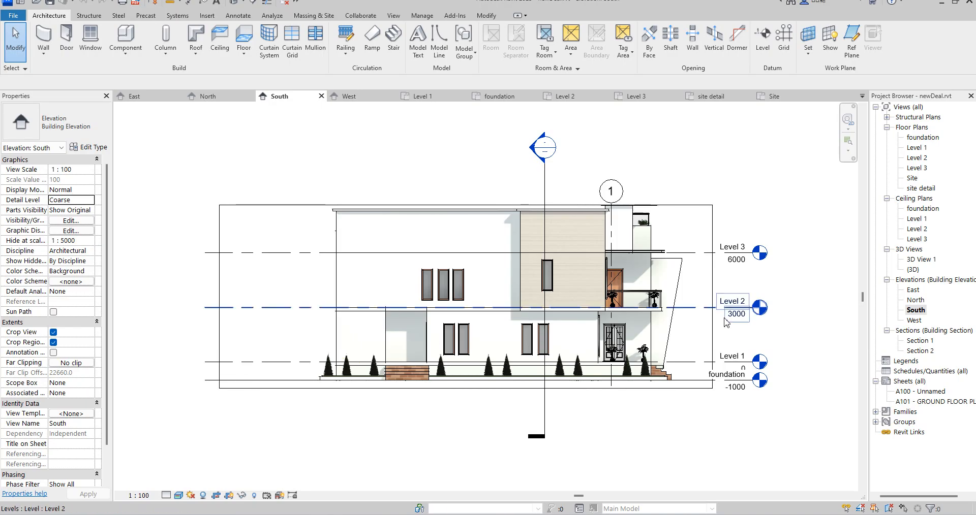
scroll(726, 320, up, 3)
scroll(571, 316, down, 4)
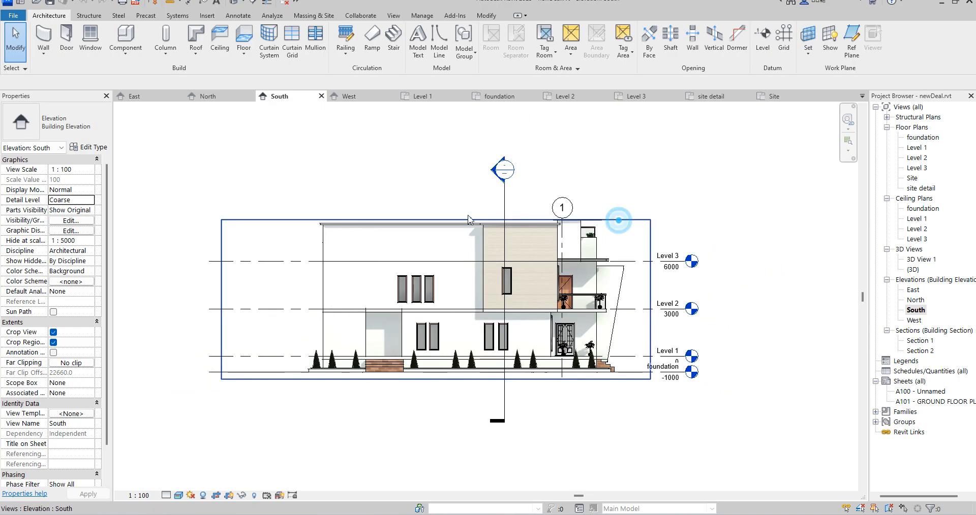
click(461, 219)
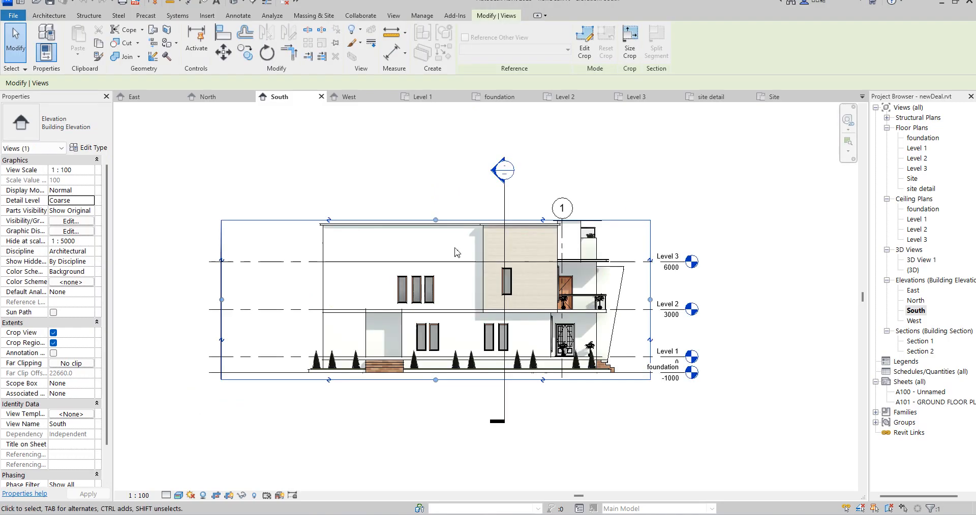
click(436, 220)
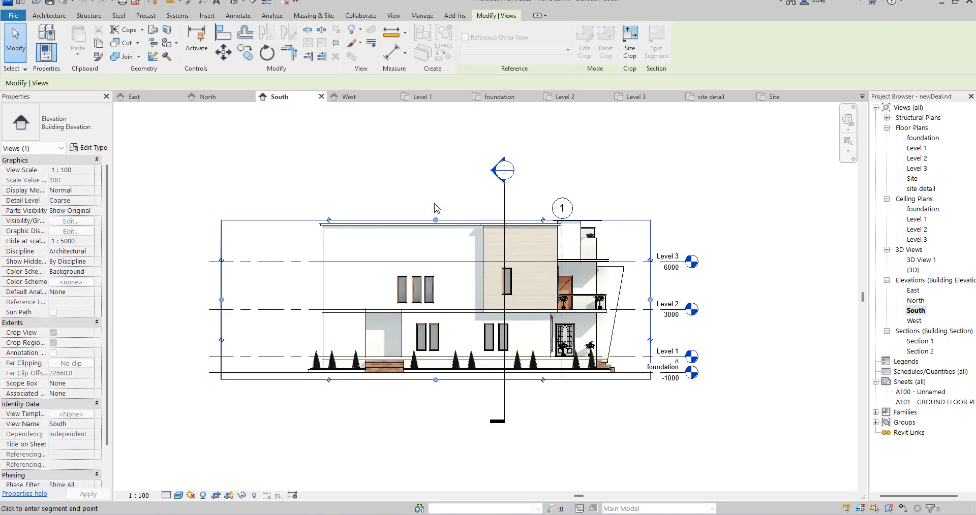
Examine the house exterior in the {3D} view, orbiting around the entrance side with the balcony and slanted frame
double_click(920, 261)
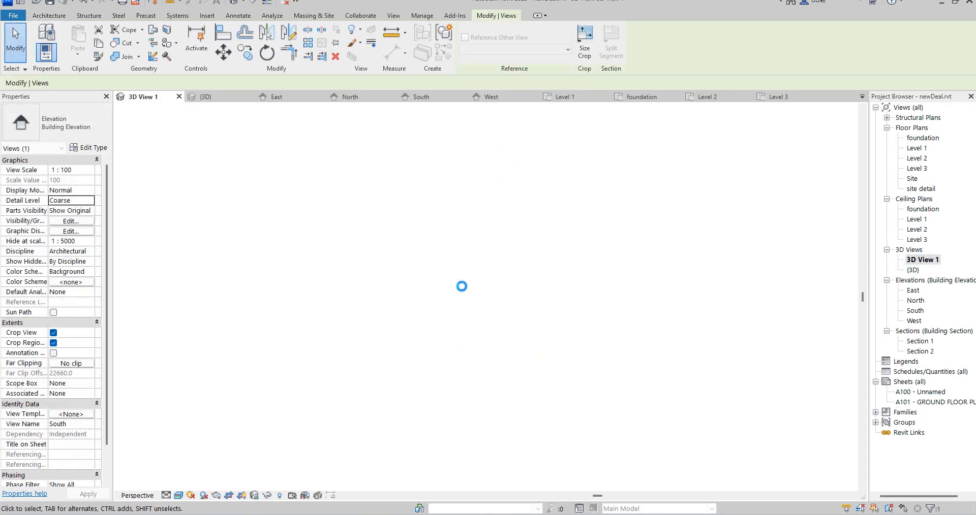
scroll(487, 279, down, 5)
scroll(463, 397, up, 5)
double_click(913, 271)
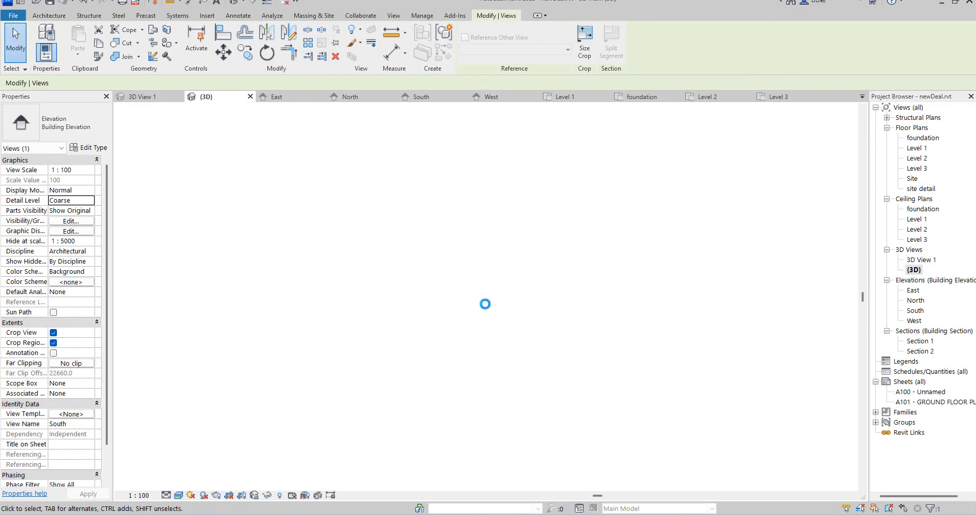
scroll(460, 351, up, 6)
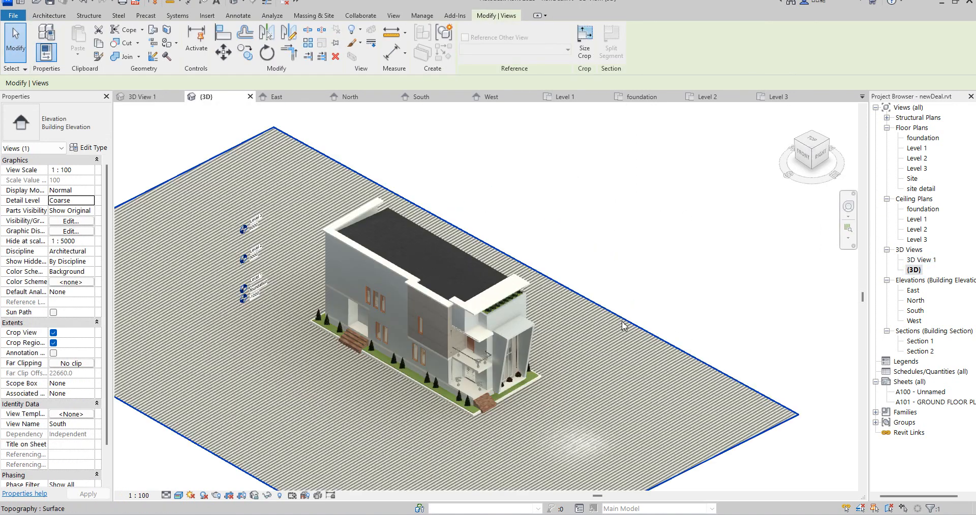
scroll(460, 351, down, 5)
scroll(467, 402, up, 5)
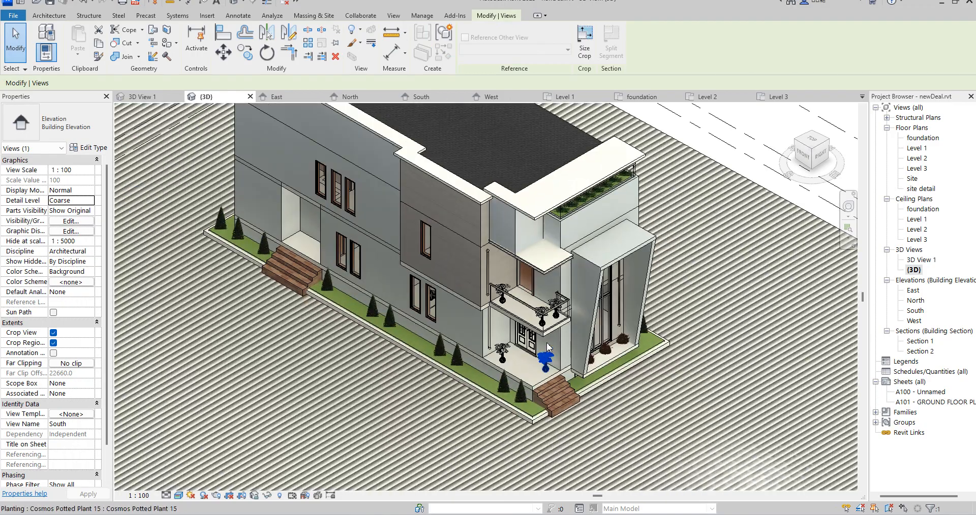
click(812, 152)
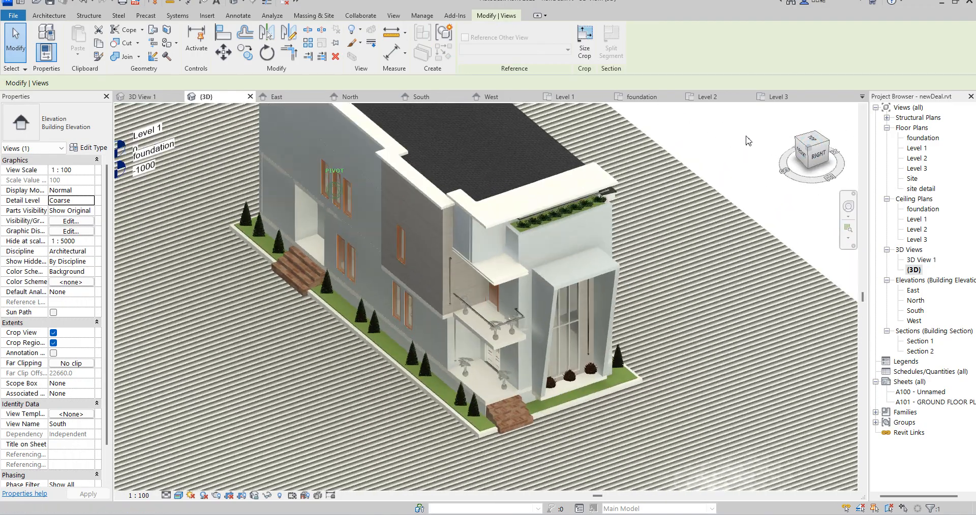
shift+middle_drag(577, 147, 767, 171)
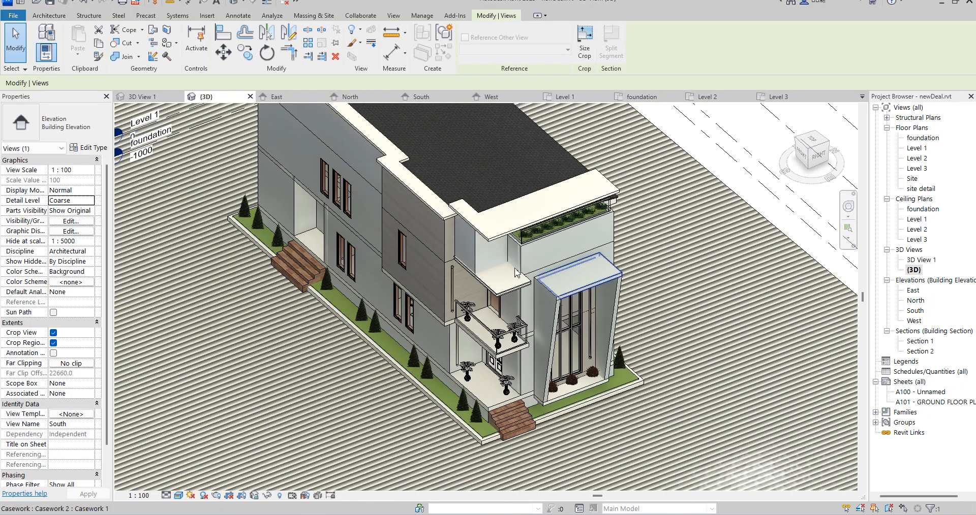
scroll(592, 305, down, 3)
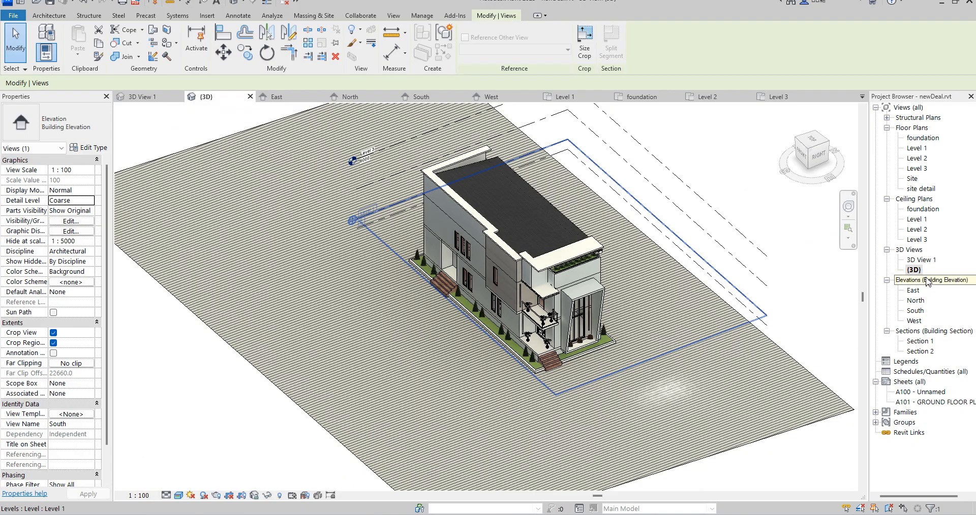
Examine the front facade and the overhanging roof slab in the perspective view 3D View 1
double_click(922, 261)
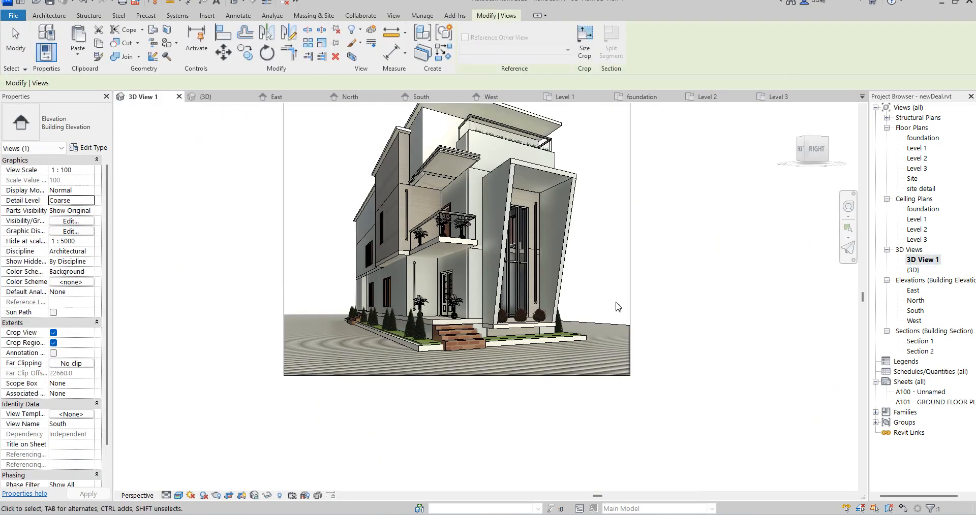
scroll(448, 218, up, 3)
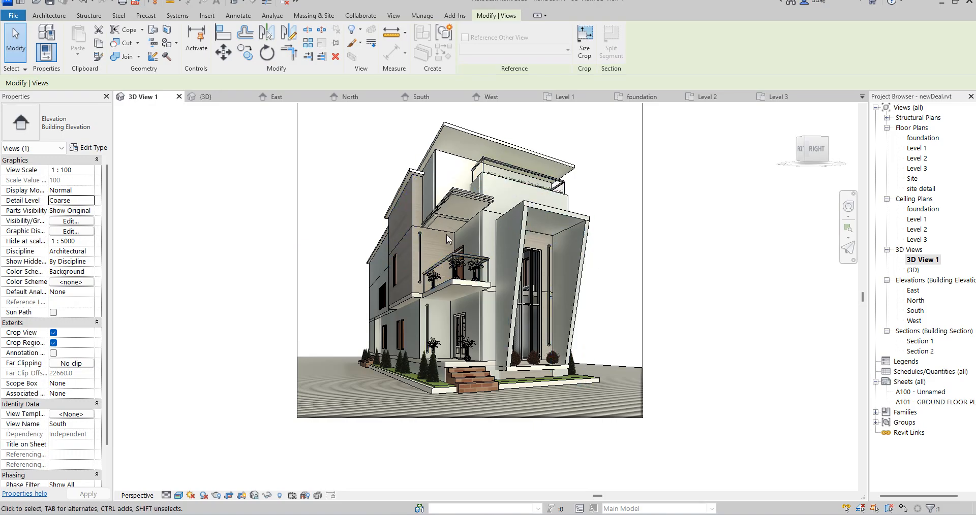
scroll(538, 360, down, 2)
scroll(559, 229, up, 3)
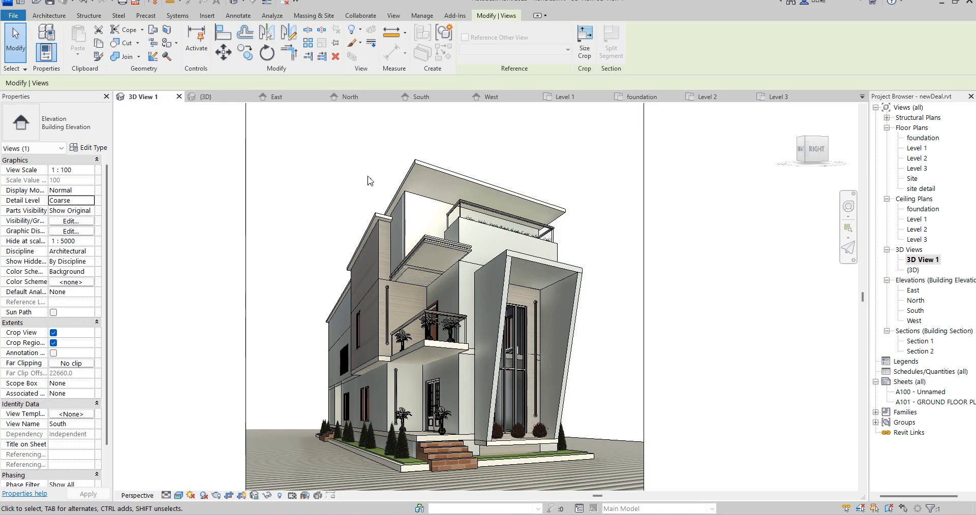
In the Level 3 floor plan, start an in-place model in the Lighting Devices category, keeping the default name
double_click(917, 169)
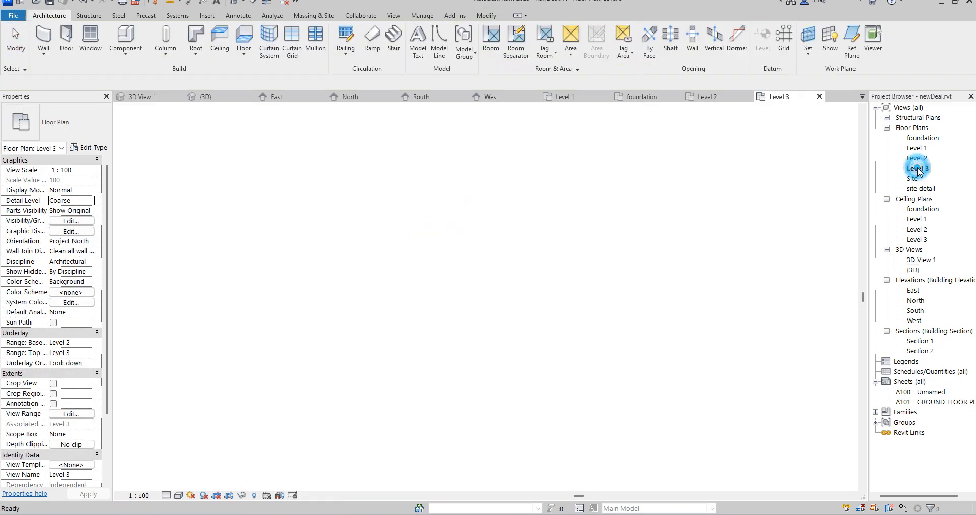
scroll(568, 244, up, 3)
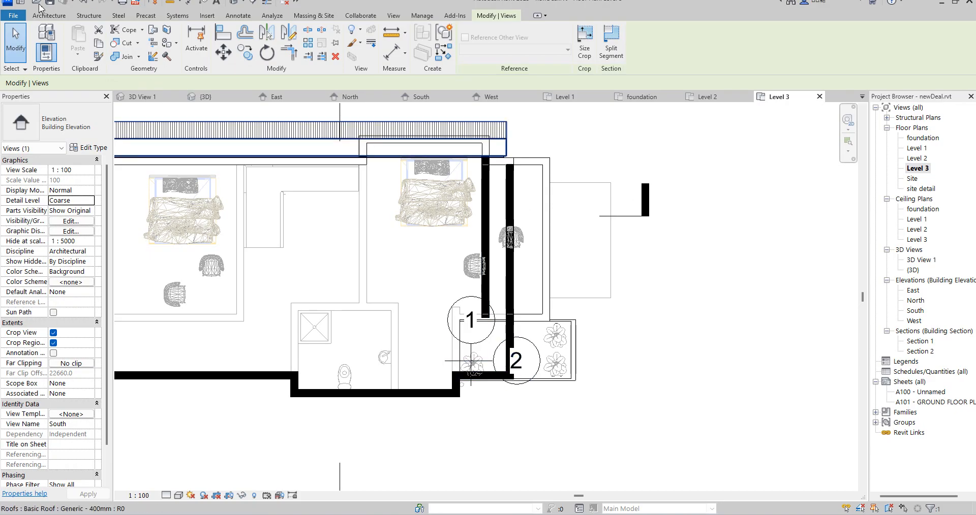
click(36, 16)
click(125, 54)
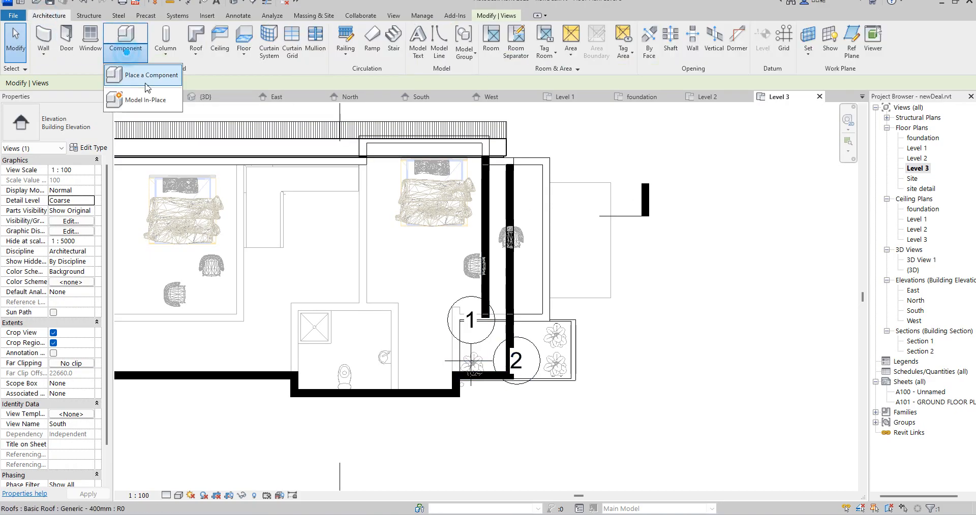
click(147, 100)
scroll(457, 211, down, 3)
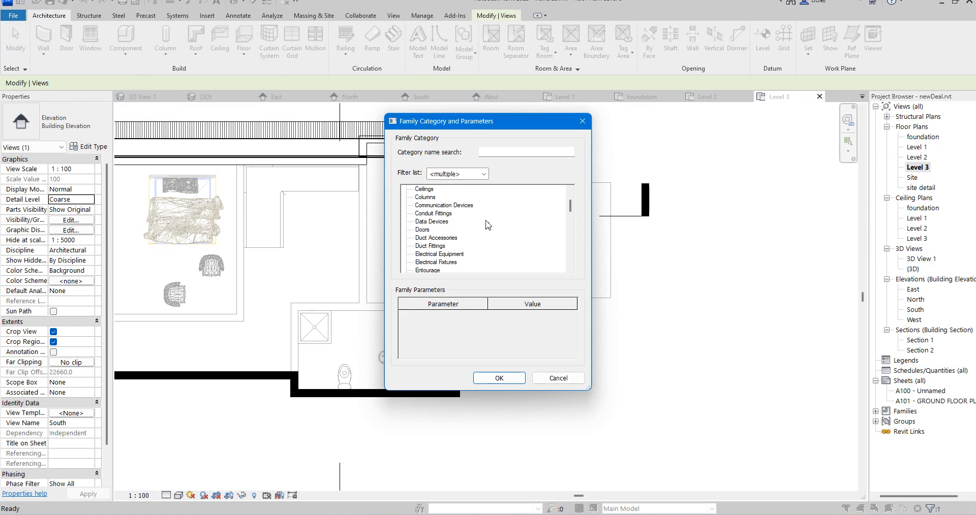
scroll(430, 223, down, 3)
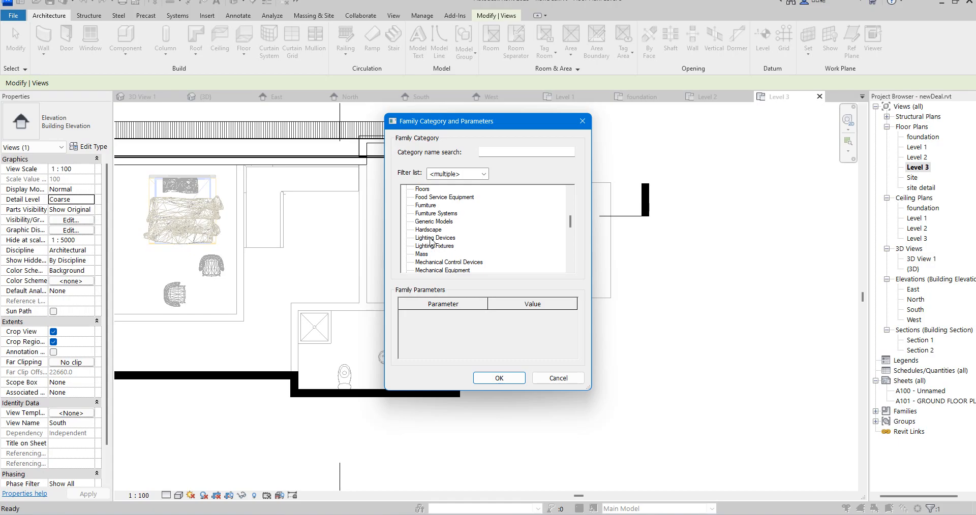
click(489, 386)
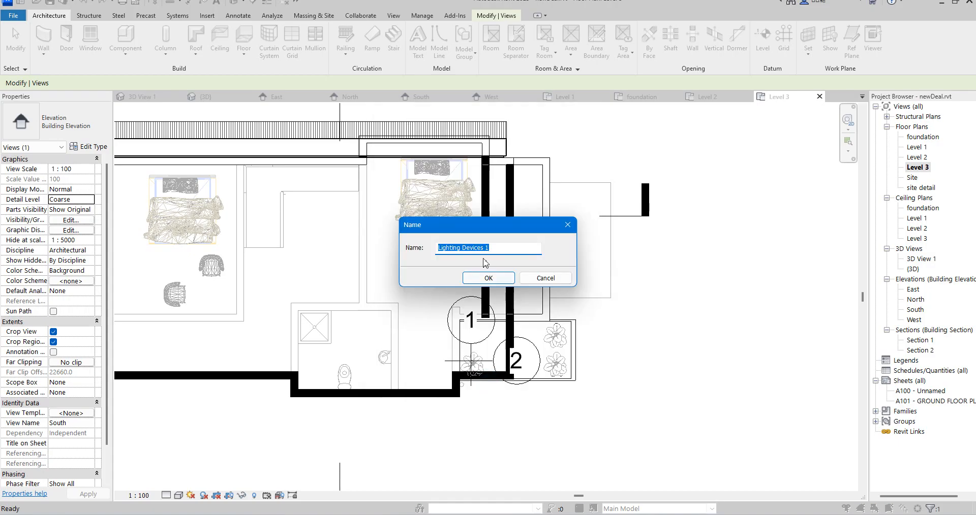
click(488, 278)
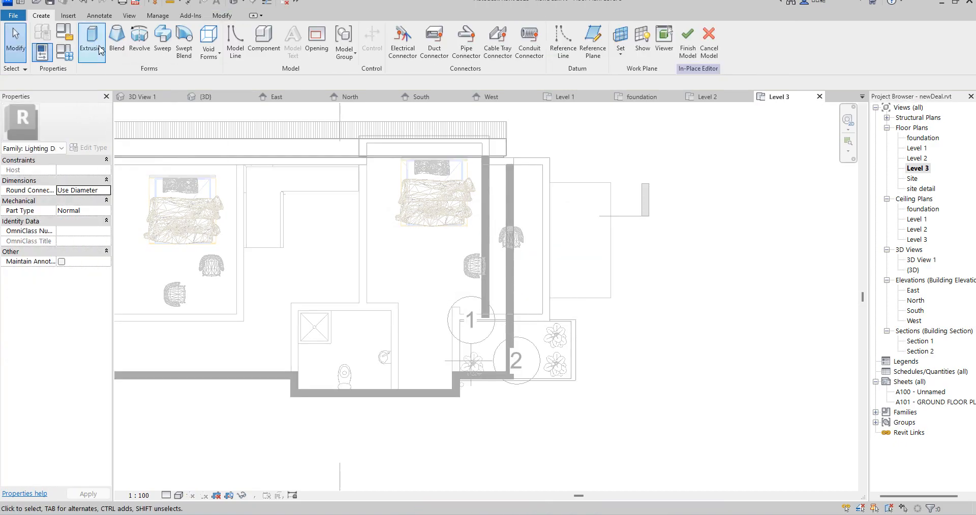
Start an extrusion and sketch a square of about 200 mm inside the terrace beside the master room
click(92, 39)
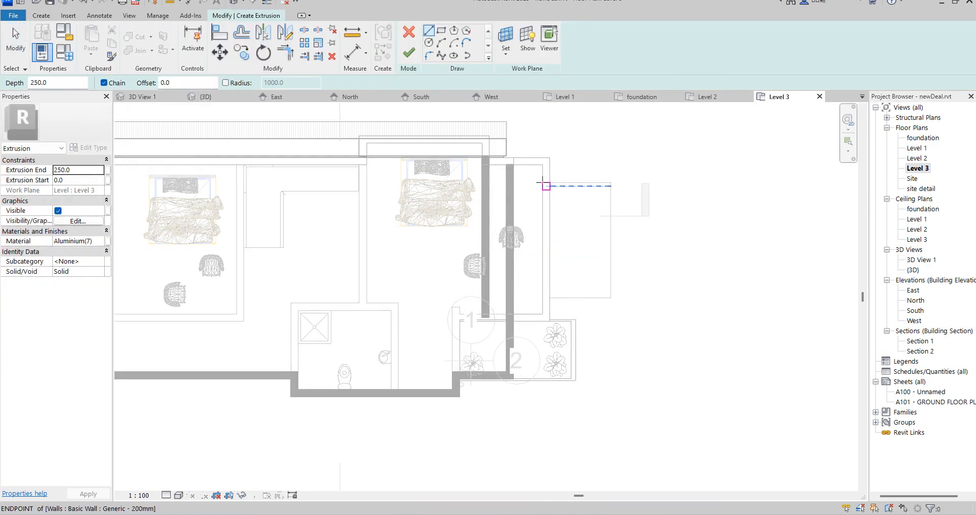
scroll(539, 173, up, 2)
click(441, 32)
scroll(526, 166, up, 2)
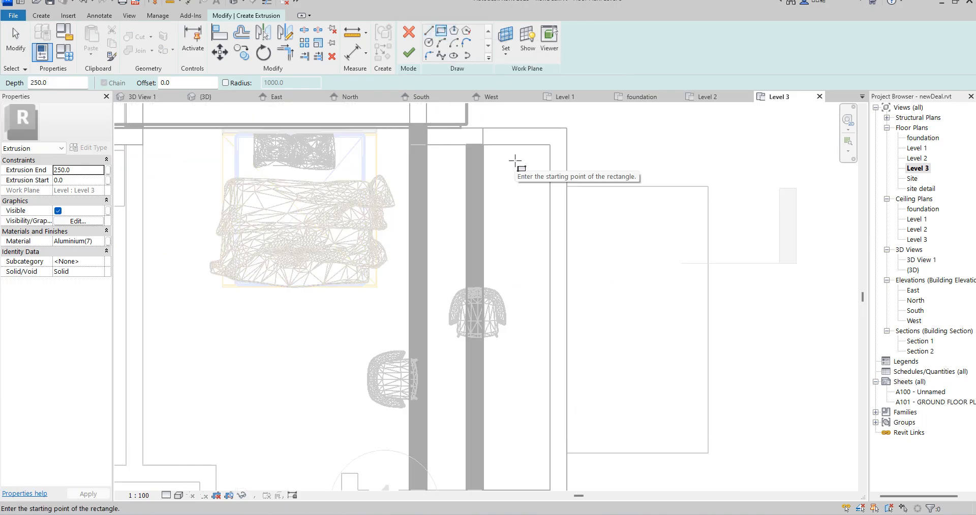
click(515, 161)
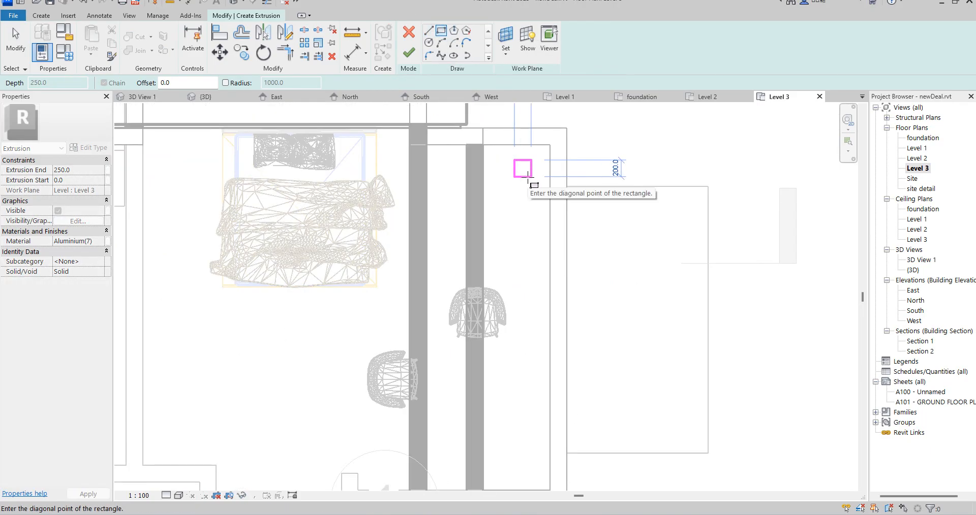
click(531, 177)
scroll(523, 187, up, 2)
right_click(512, 187)
key(Escape)
right_click(514, 187)
click(543, 197)
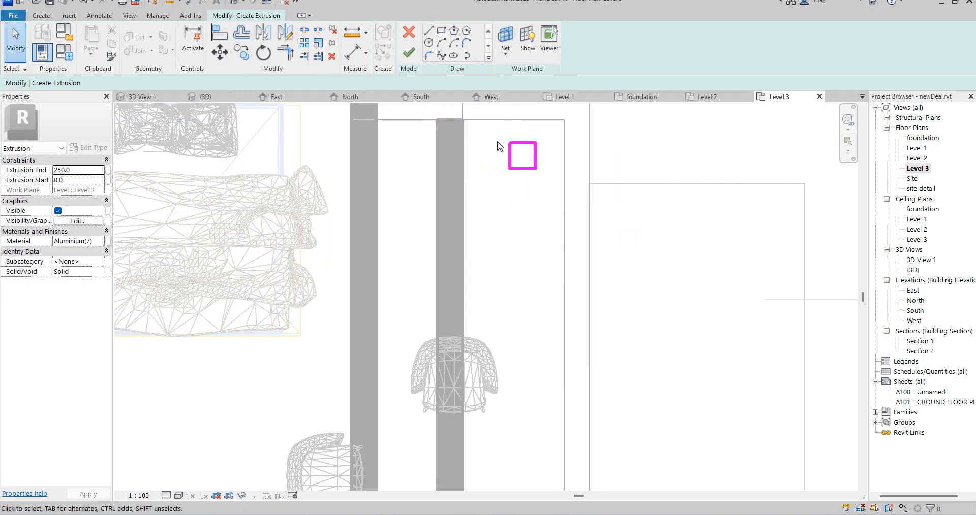
Set both the width and the height of the square sketch to 80 mm and finish the extrusion
scroll(514, 216, down, 3)
scroll(492, 177, up, 3)
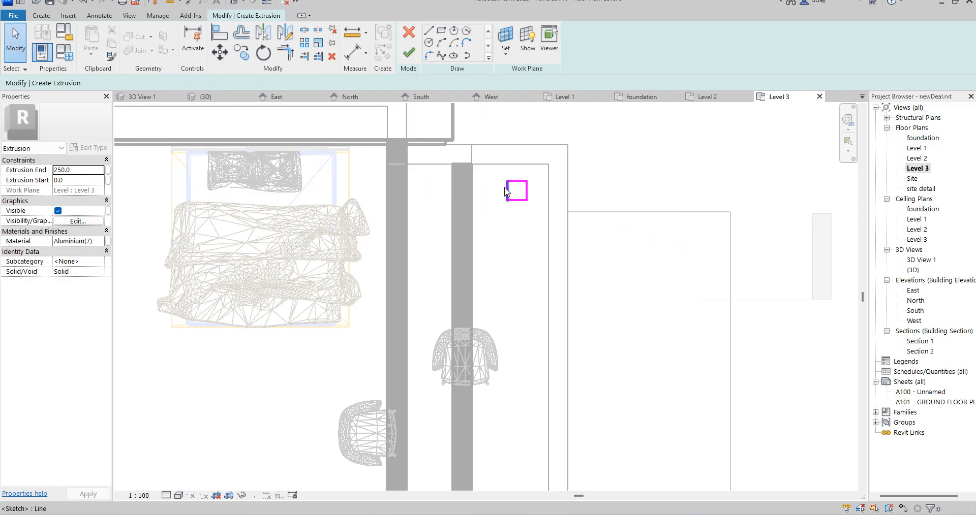
click(508, 191)
scroll(510, 189, up, 5)
mouse_move(522, 200)
mouse_down()
mouse_move(554, 200)
mouse_move(562, 183)
mouse_move(550, 165)
mouse_up()
click(582, 197)
click(551, 162)
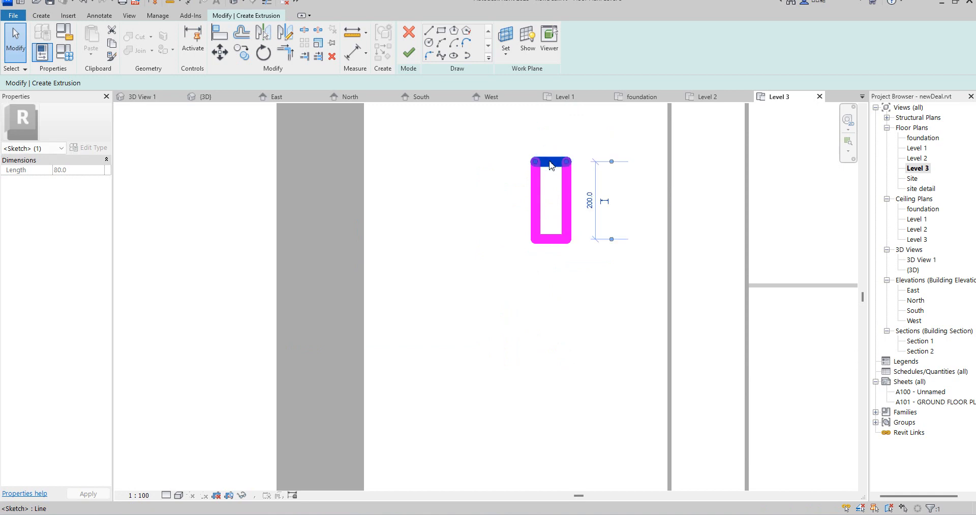
click(592, 202)
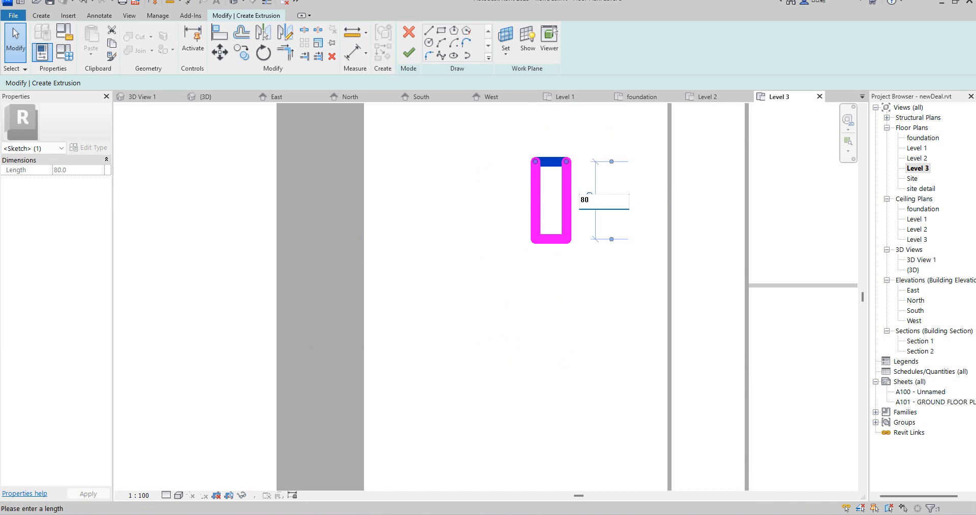
key(Return)
scroll(591, 208, down, 2)
click(529, 313)
click(408, 52)
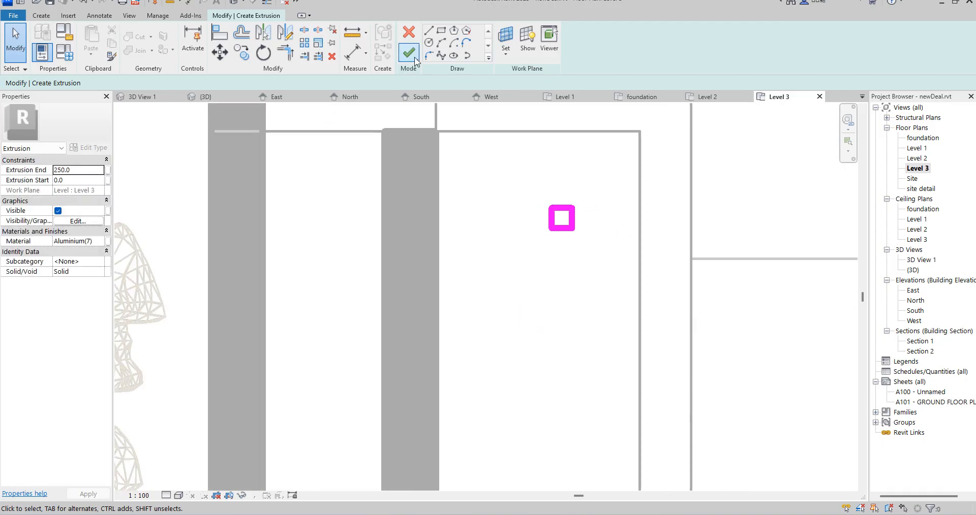
In the East elevation, stretch the light's extrusion up to the roof slab's underside, ending at 2600 with about 36 mm depth
double_click(913, 291)
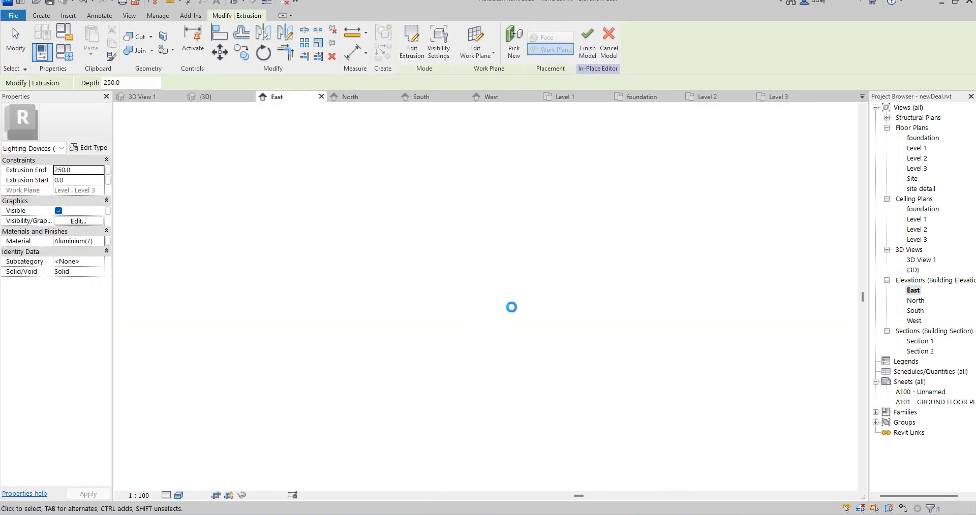
scroll(491, 274, up, 5)
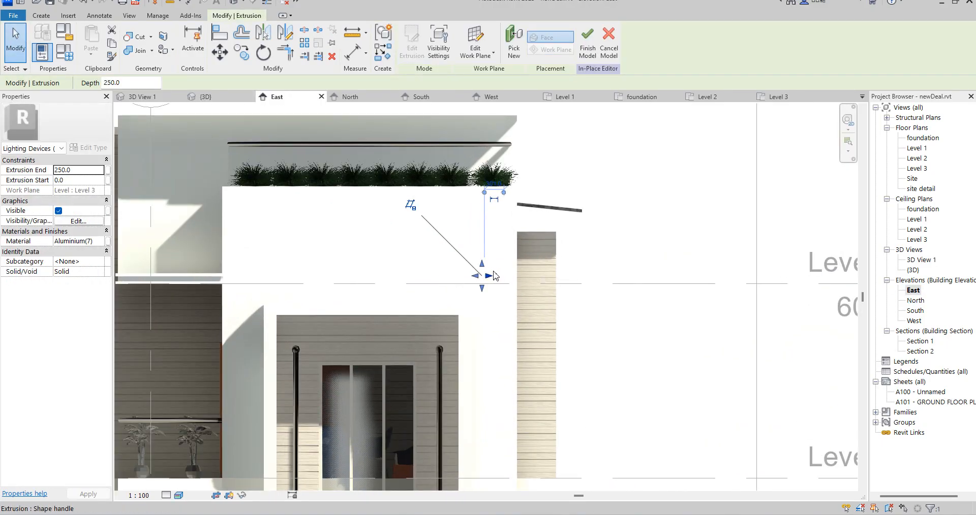
scroll(494, 276, down, 5)
drag(483, 269, 481, 186)
drag(483, 285, 466, 170)
scroll(491, 184, up, 3)
scroll(479, 204, up, 3)
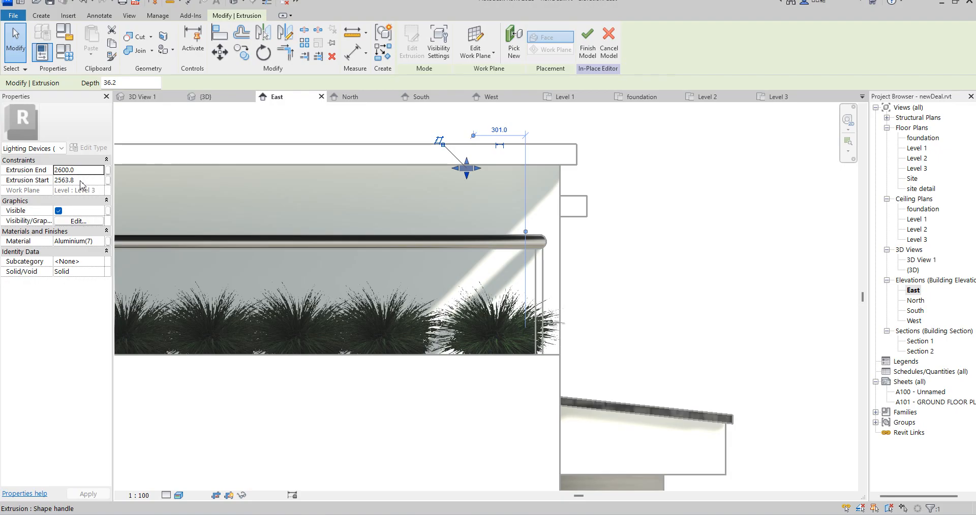
Try extrusion starts of 2540 and 2560 for the light beneath the roof slab
click(80, 181)
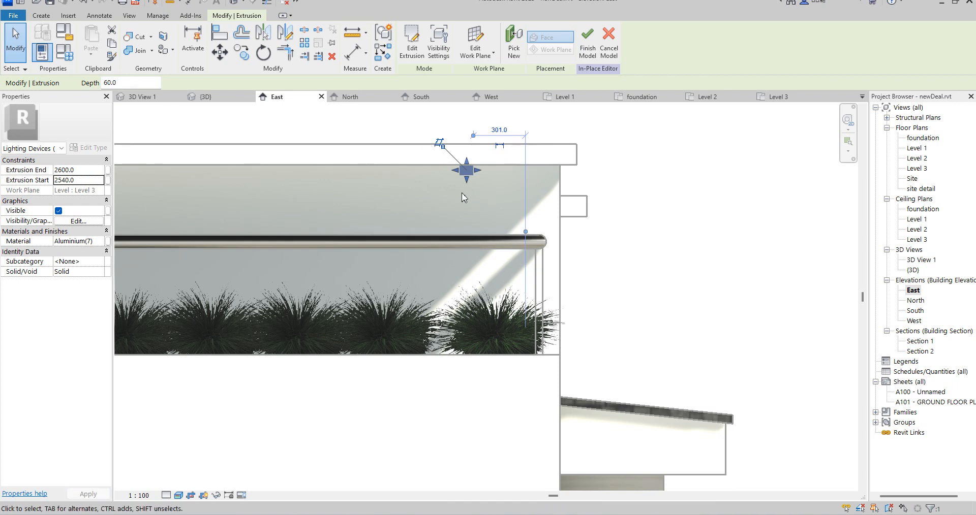
click(65, 182)
scroll(464, 168, up, 5)
scroll(436, 150, up, 3)
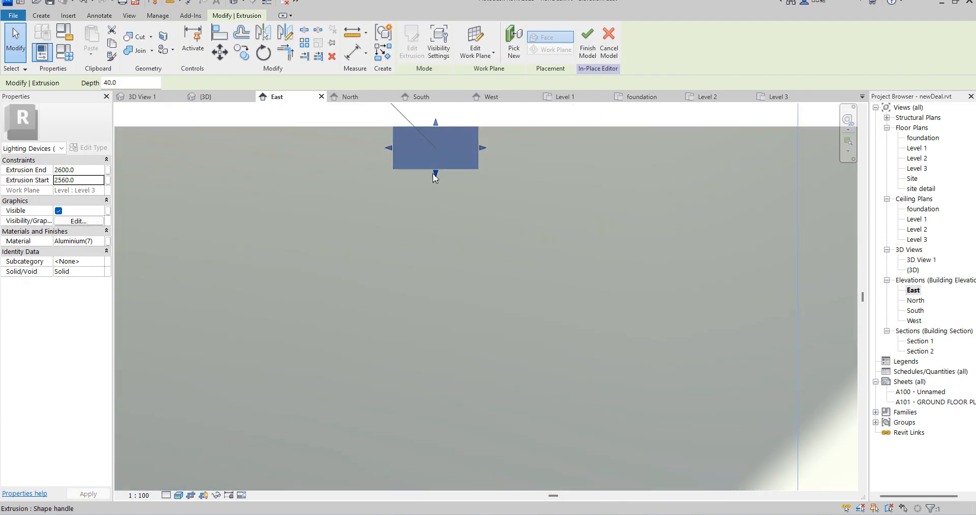
Shorten the light's extrusion from its underside and set the extrusion start to 2570
drag(433, 170, 434, 157)
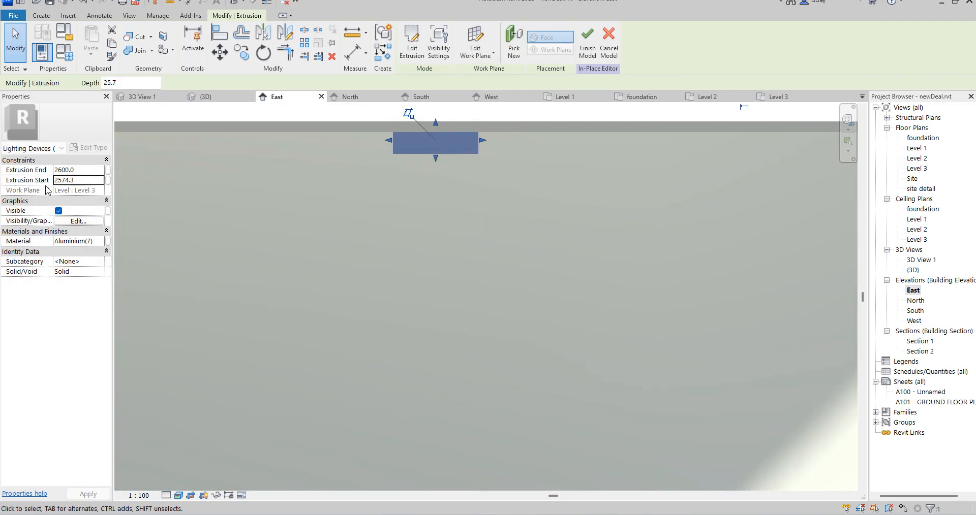
click(66, 181)
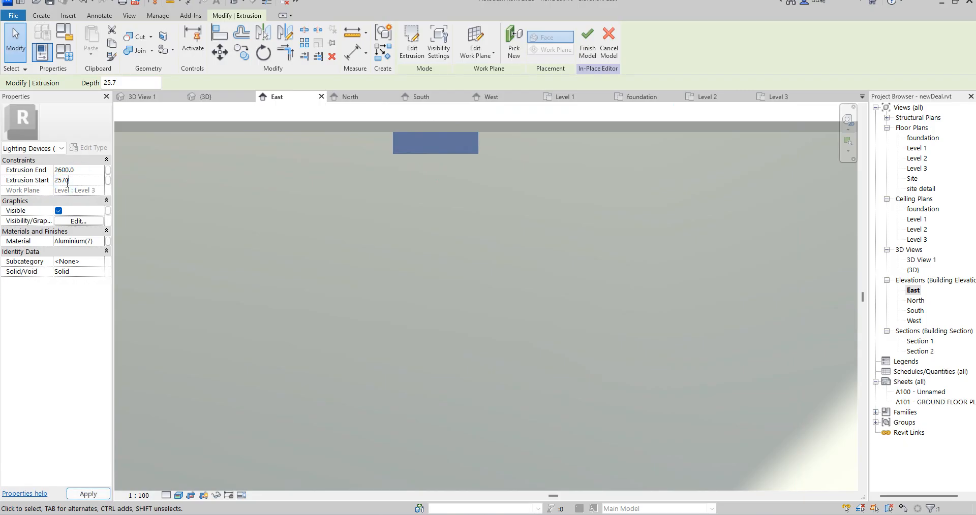
click(500, 228)
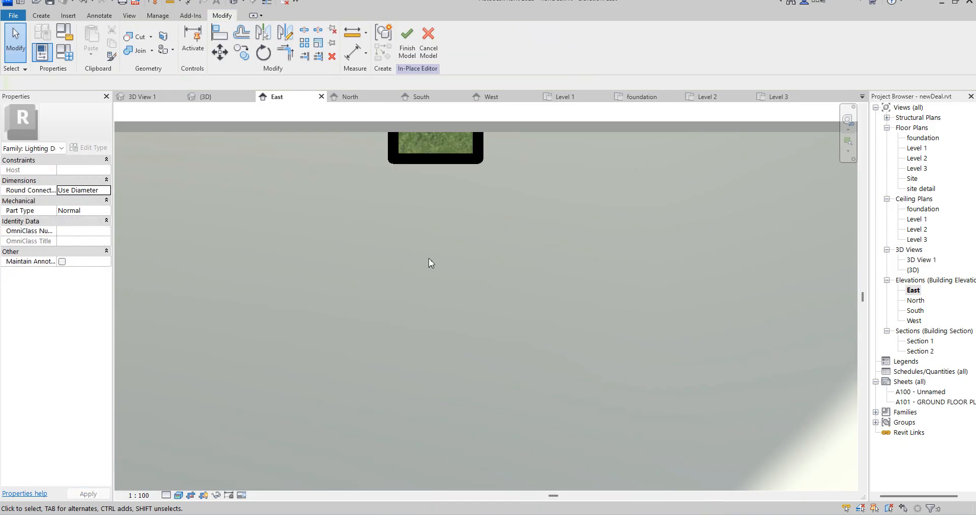
Open the material assignment of the light's extrusion and duplicate Aluminium(7) together with its assets
scroll(429, 258, down, 2)
click(454, 197)
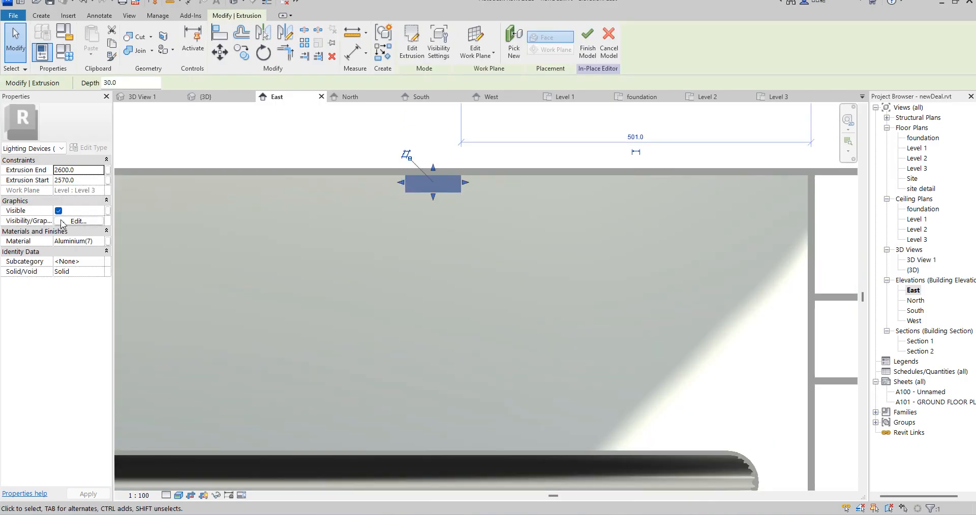
click(100, 243)
click(99, 241)
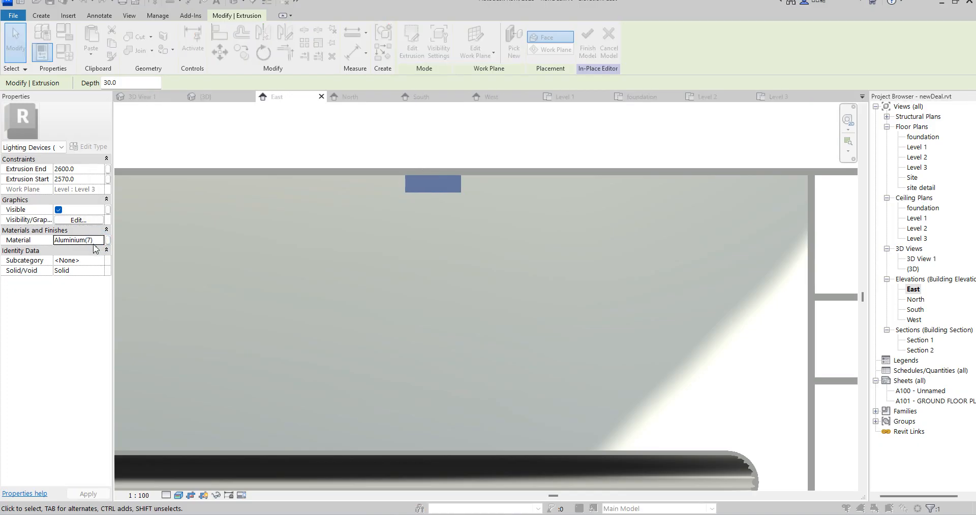
right_click(397, 265)
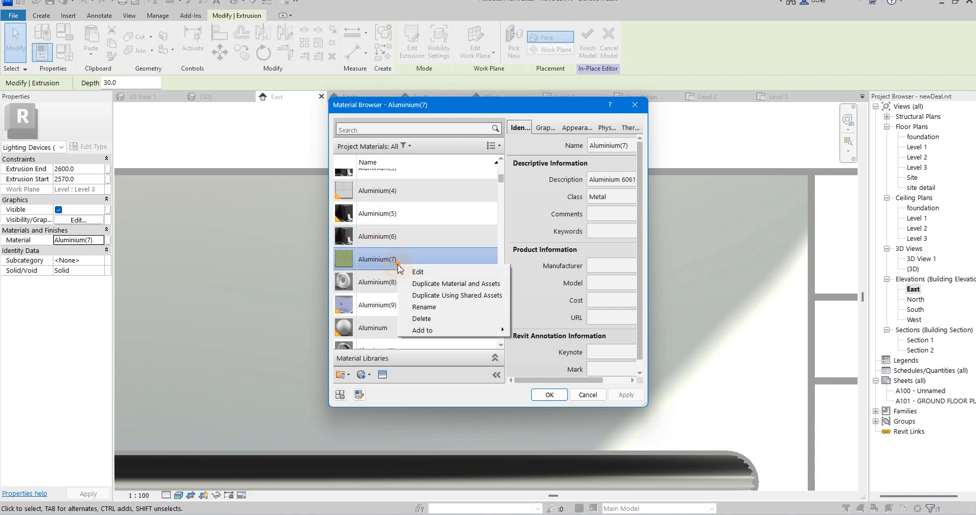
click(438, 284)
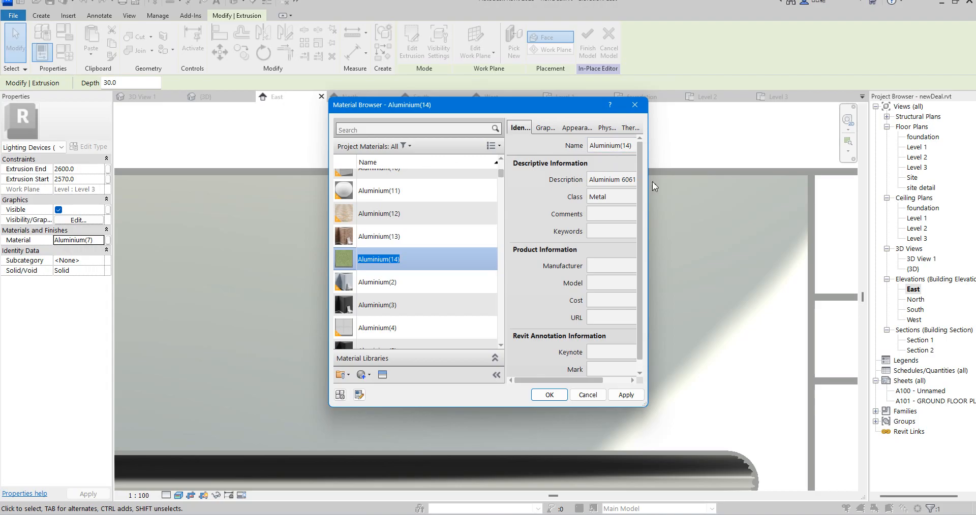
Start replacing the duplicated material's appearance asset and look through the Miscellaneous category of the Appearance Library
drag(649, 188, 770, 188)
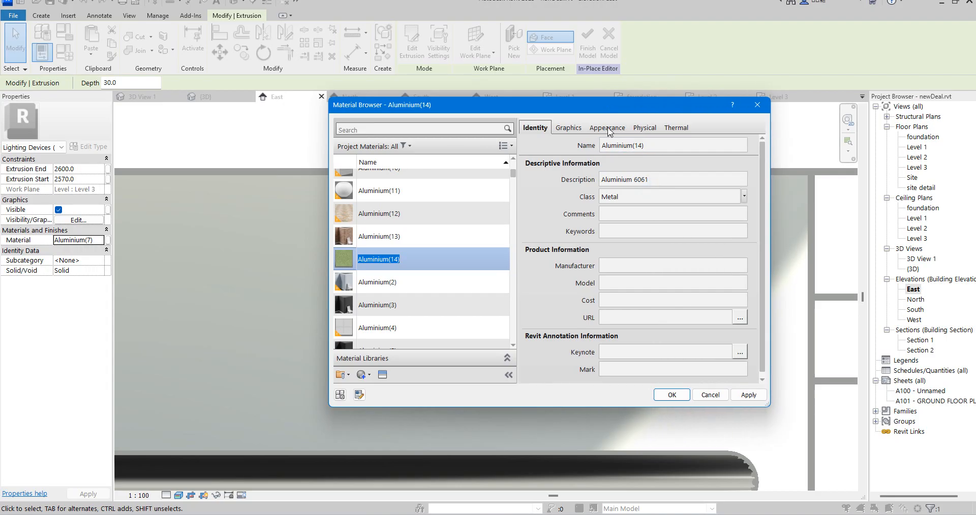
click(608, 129)
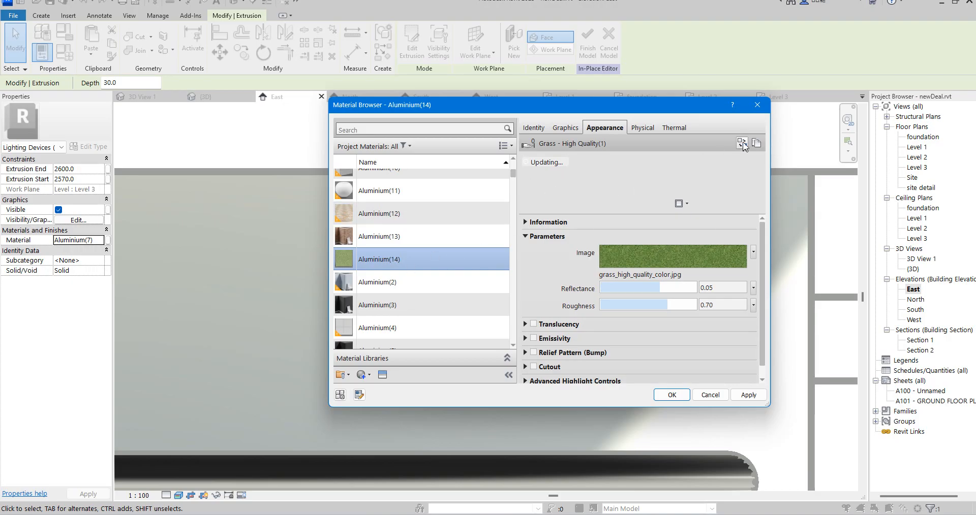
click(742, 143)
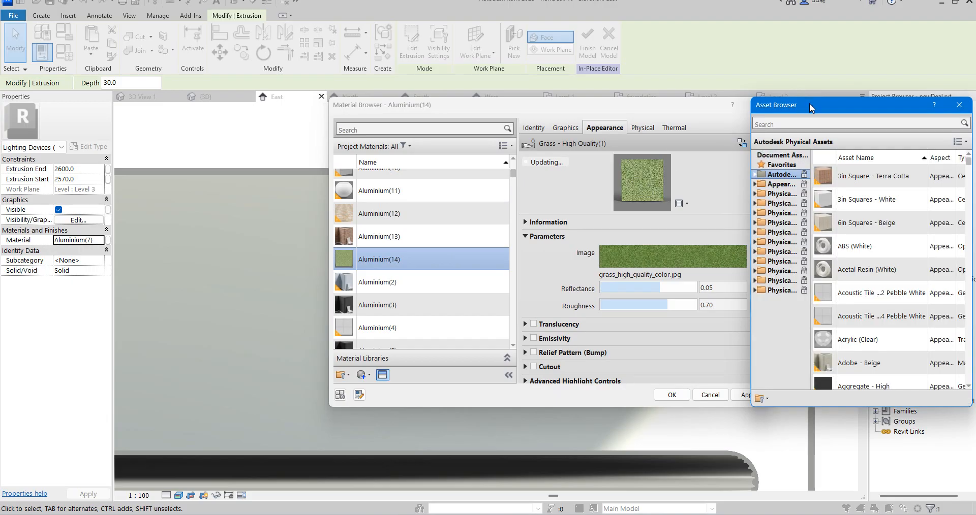
drag(809, 104, 502, 171)
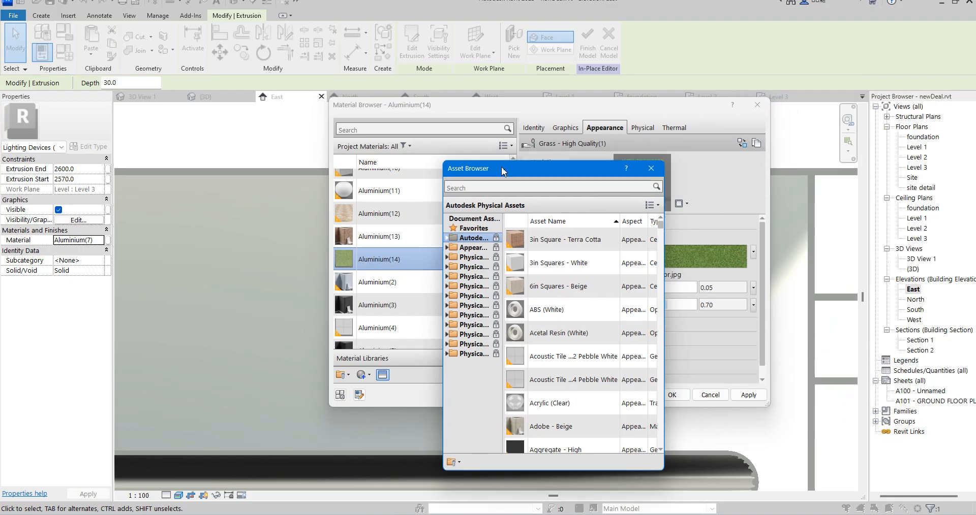
click(448, 248)
drag(444, 218, 359, 219)
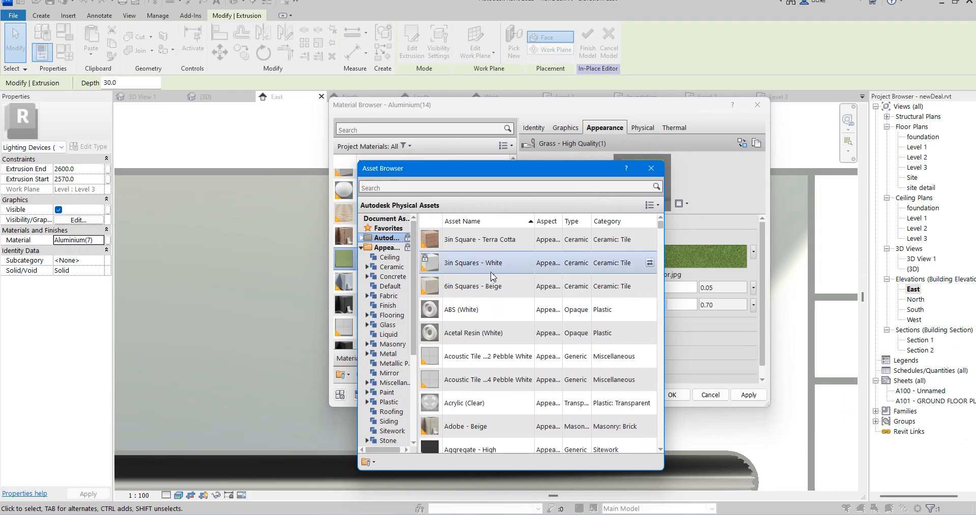
click(395, 383)
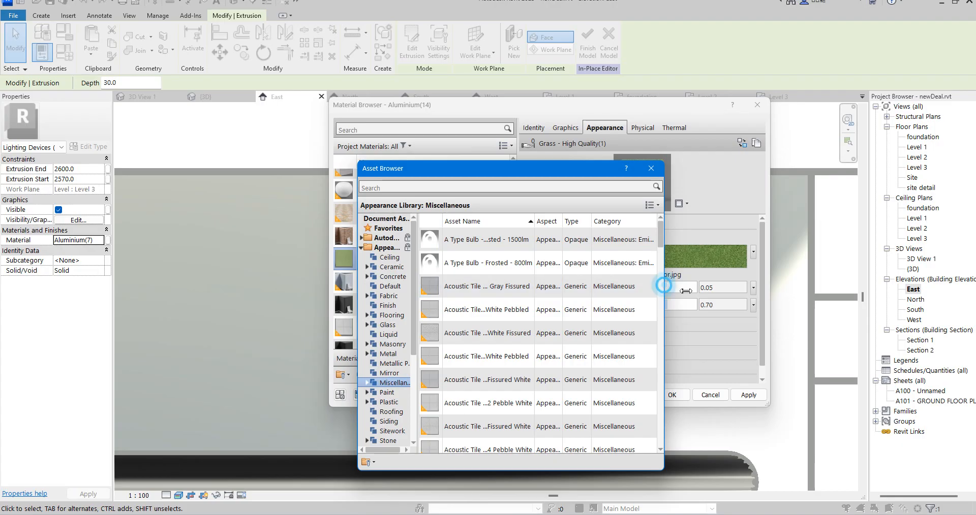
drag(663, 279, 786, 285)
scroll(470, 335, down, 3)
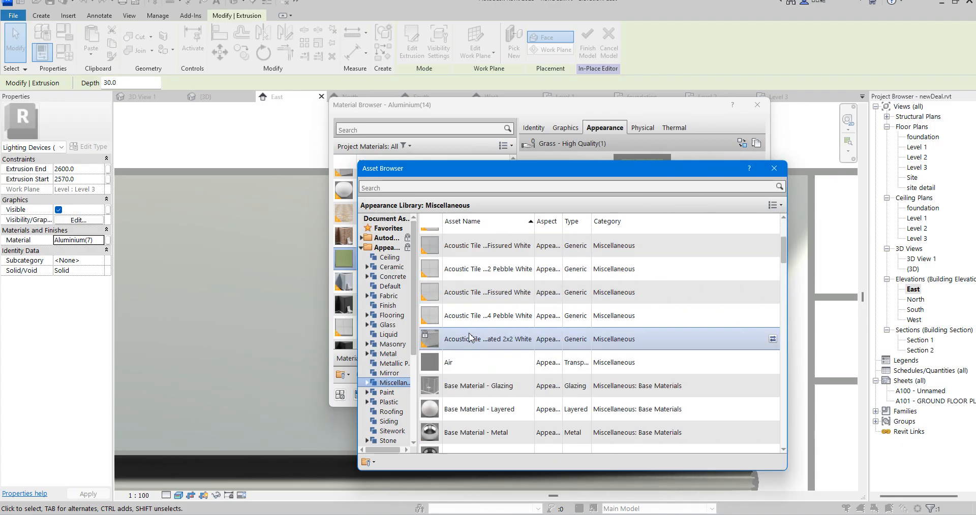
scroll(481, 370, up, 2)
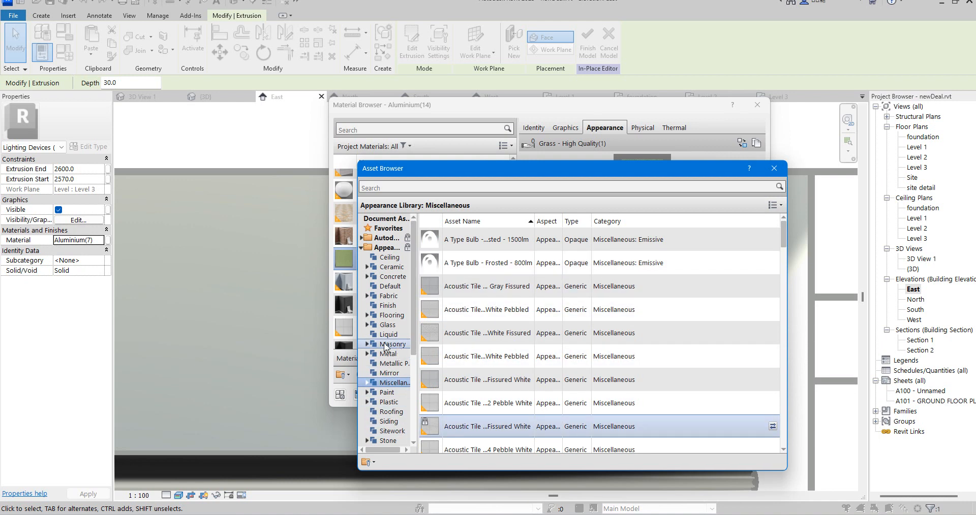
Browse the appearance categories from Default through Finish, Glass, Metal and Metallic Paint to Mirror for a suitable light asset
click(390, 286)
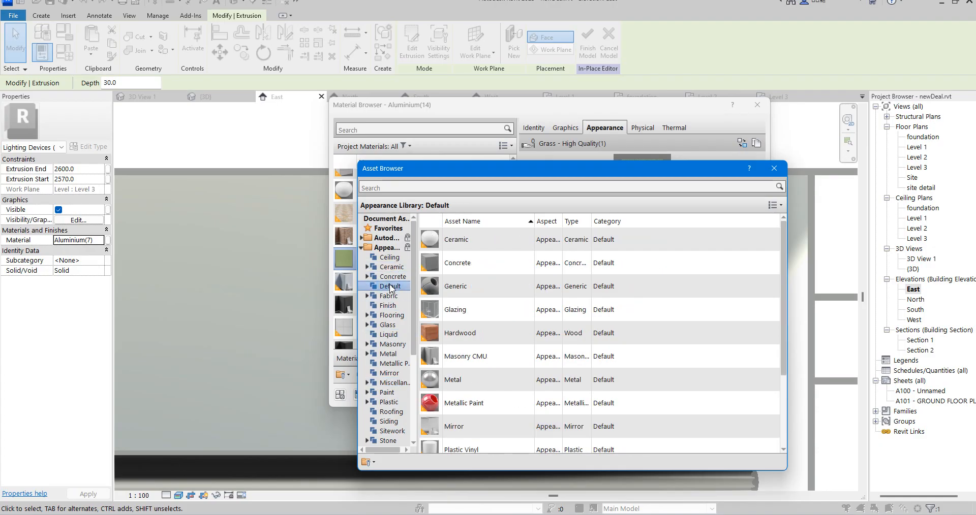
click(392, 307)
click(392, 316)
click(392, 325)
click(392, 335)
click(392, 345)
click(391, 354)
click(396, 364)
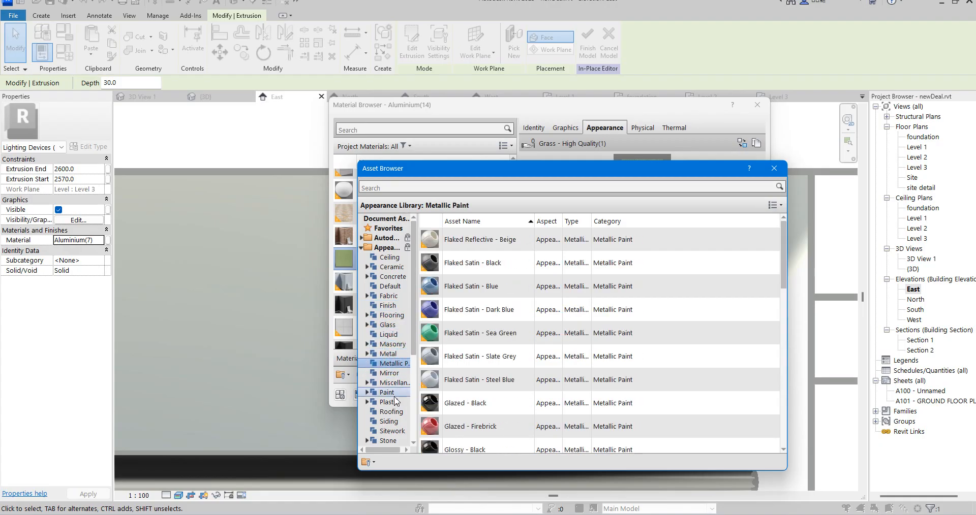
click(393, 374)
Replace the material's appearance with LED - SMD 5050 - 20lm (White) from the Miscellaneous category and close the asset browser
click(393, 383)
scroll(497, 336, down, 10)
scroll(498, 353, down, 5)
scroll(497, 365, up, 3)
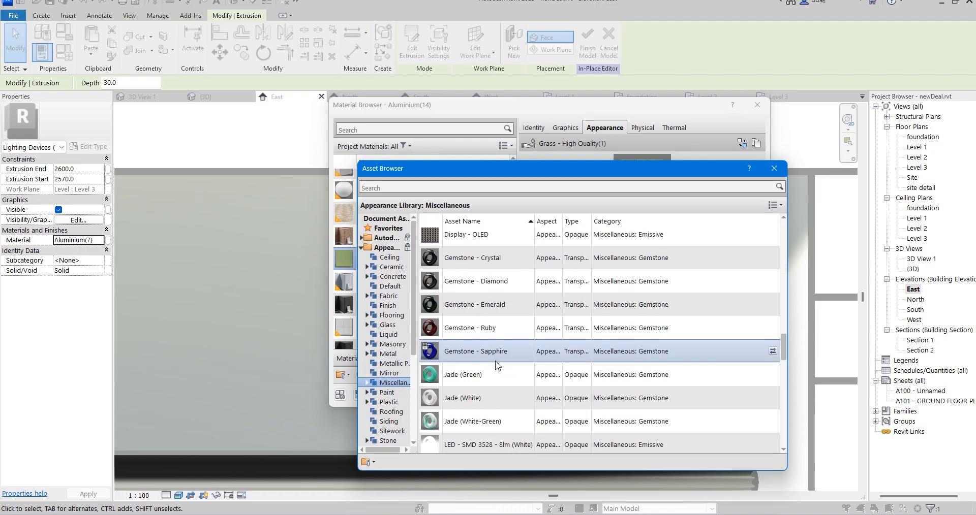
scroll(497, 365, down, 3)
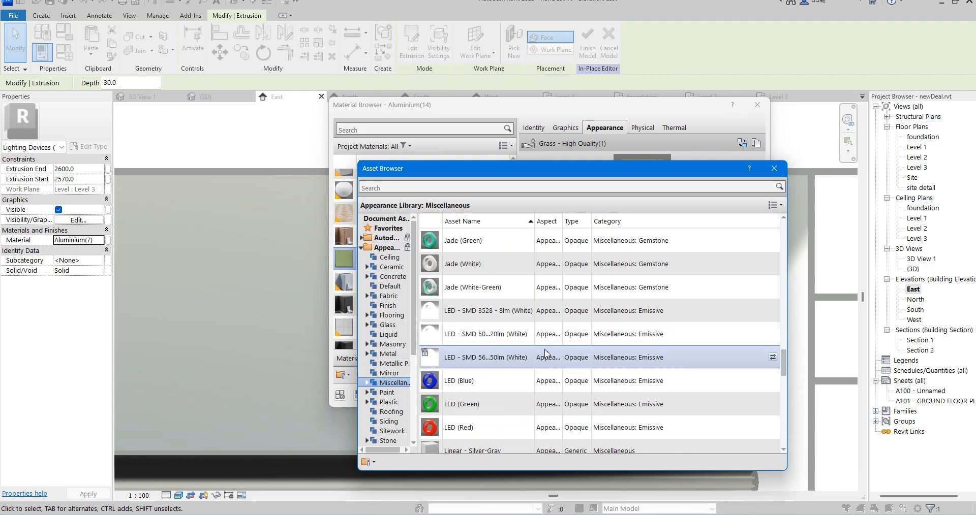
double_click(495, 338)
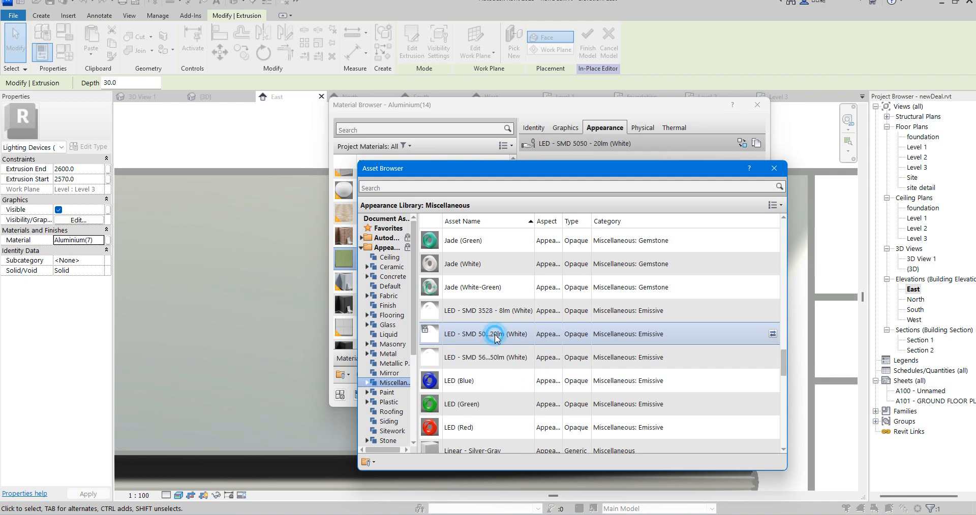
click(770, 173)
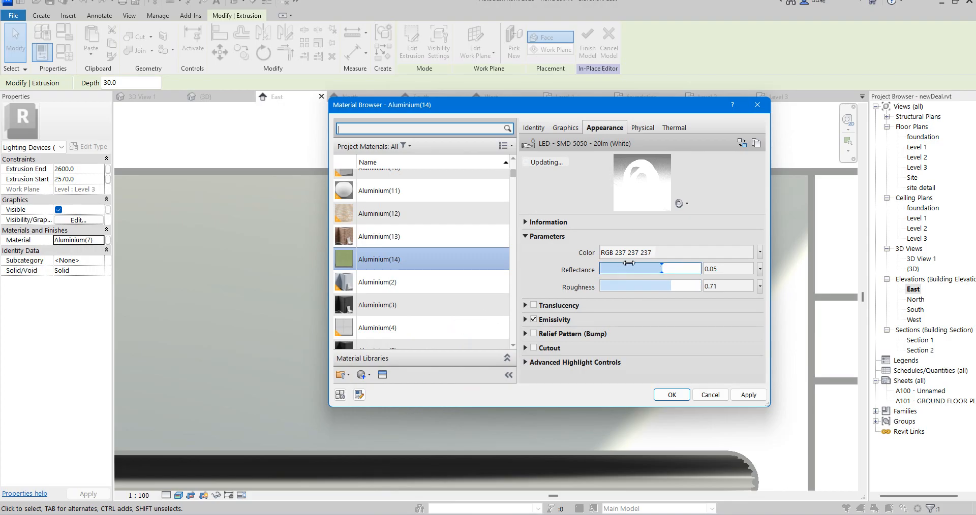
Check the LED appearance's colour without changing it and assign the material to the light's extrusion
click(688, 253)
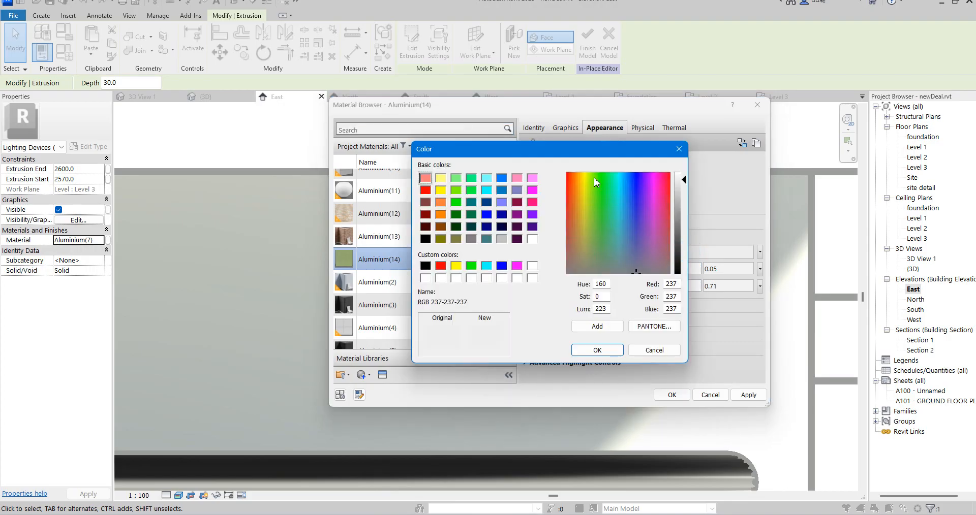
click(679, 149)
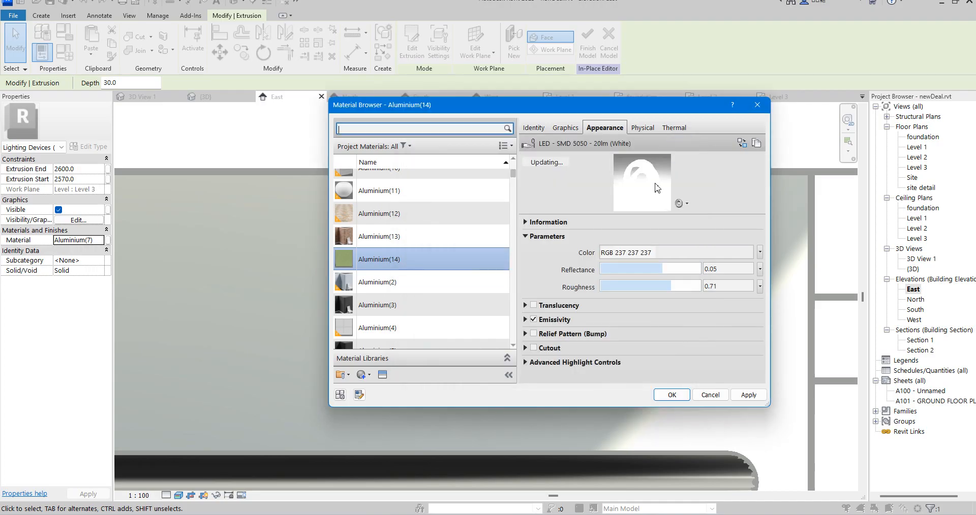
click(670, 397)
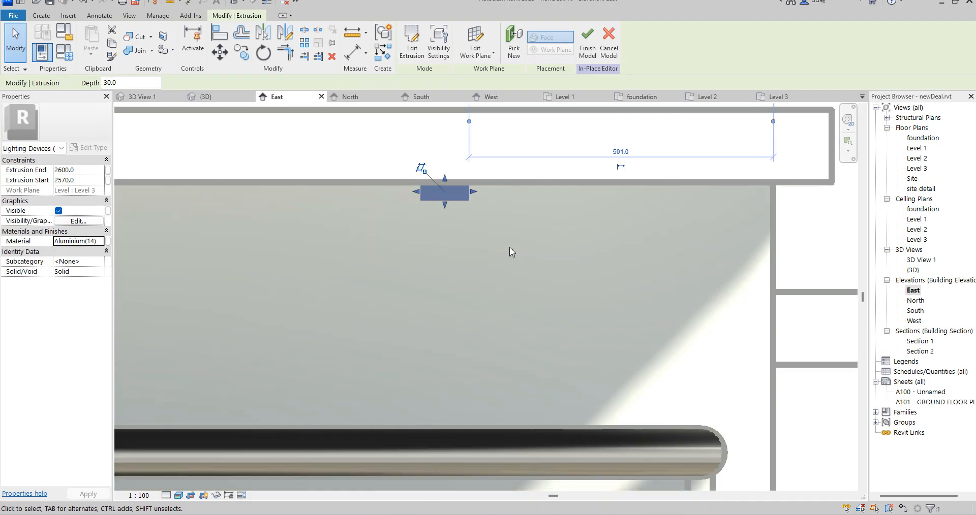
click(510, 247)
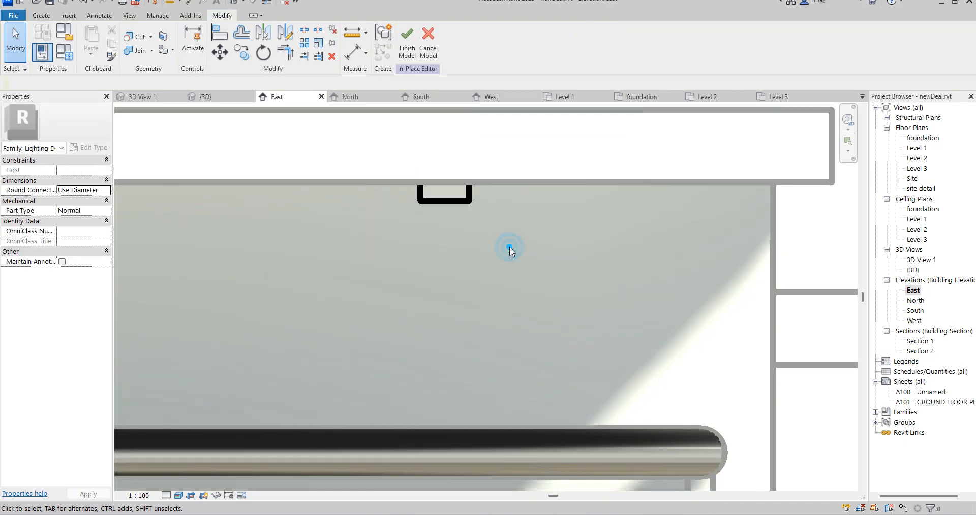
Reopen the sketch of the light's extrusion for editing in the Level 3 floor plan
click(469, 201)
scroll(636, 231, down, 4)
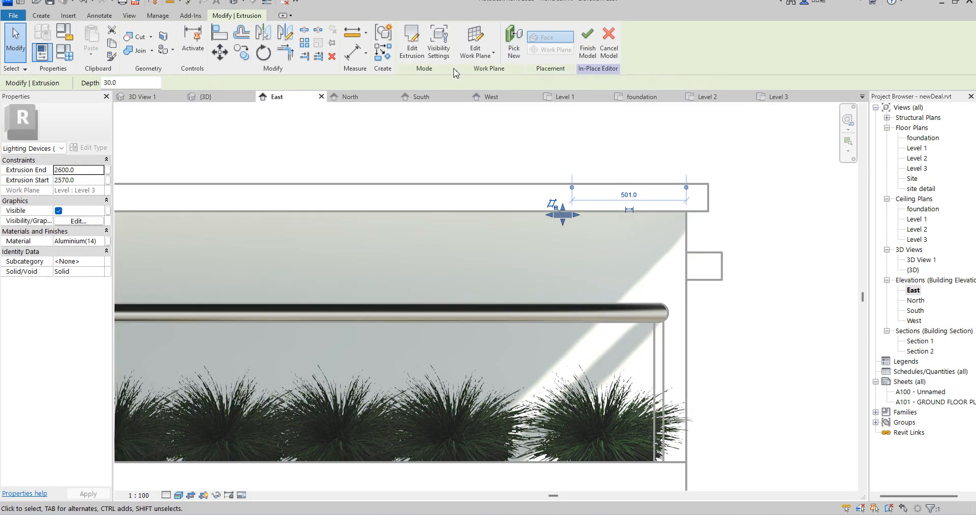
click(412, 46)
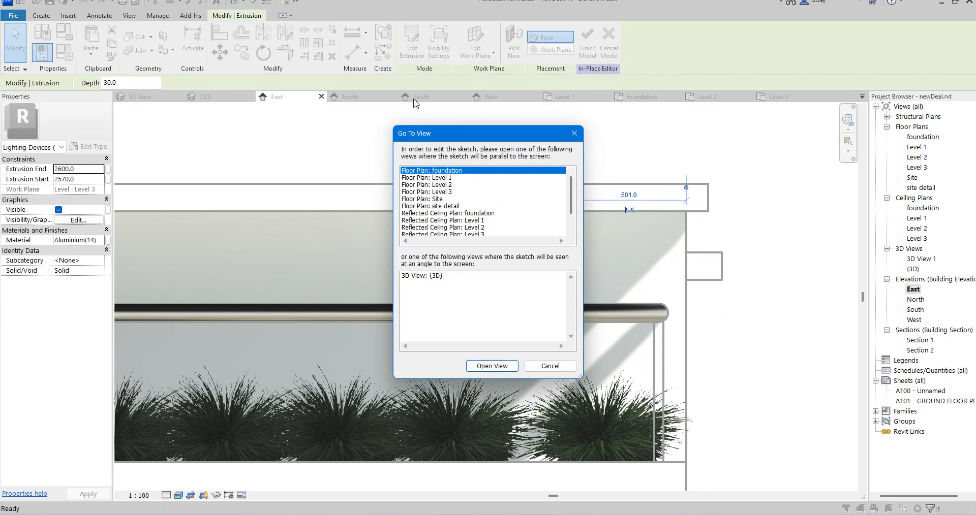
click(446, 192)
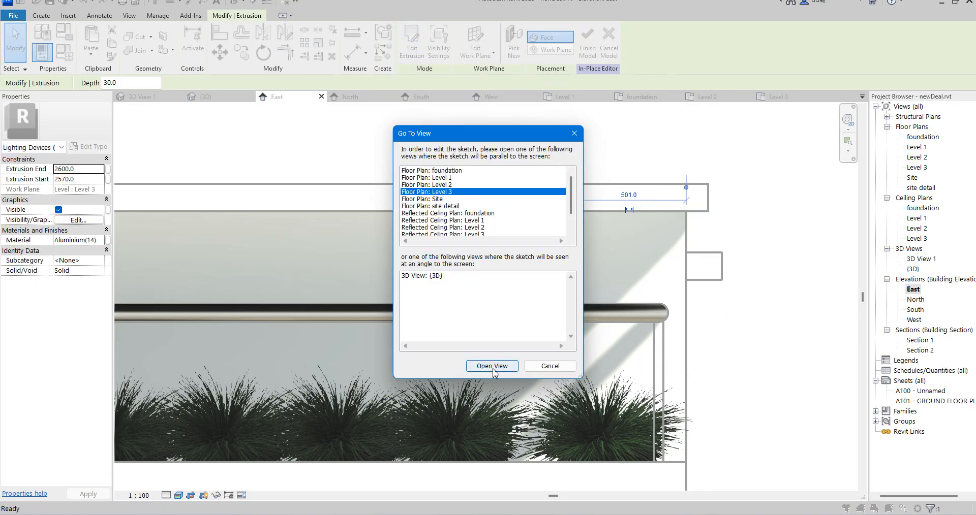
click(492, 367)
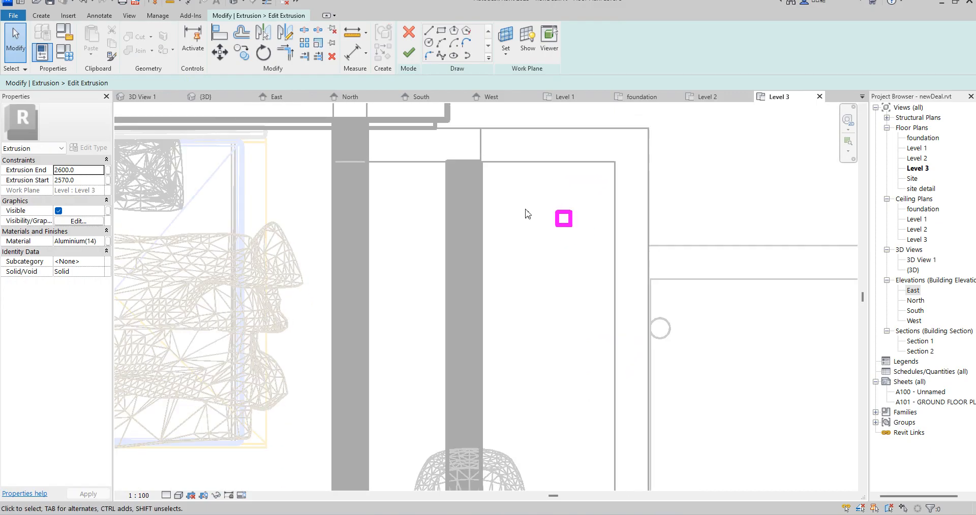
Copy the whole square sketch horizontally by about 760 mm, away from the terrace's outer edge and across the inner wall
drag(526, 193, 602, 286)
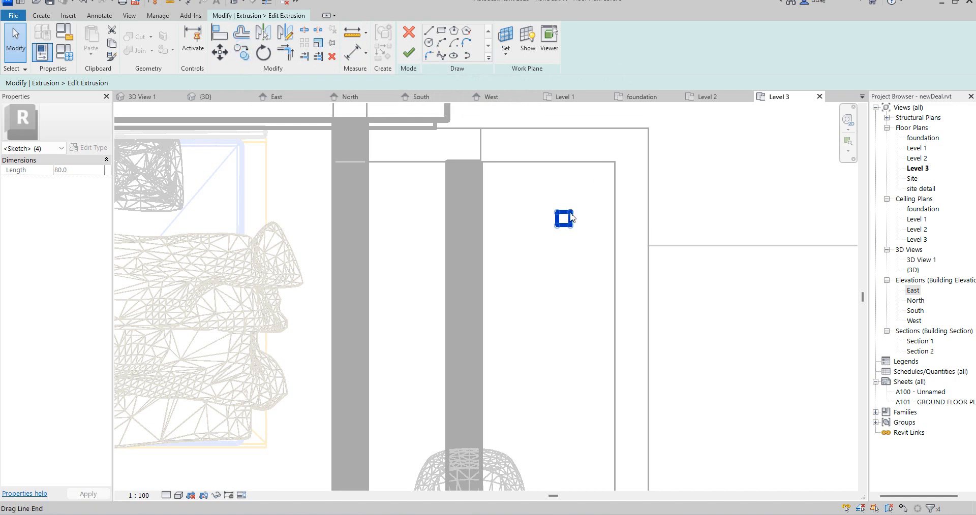
click(249, 57)
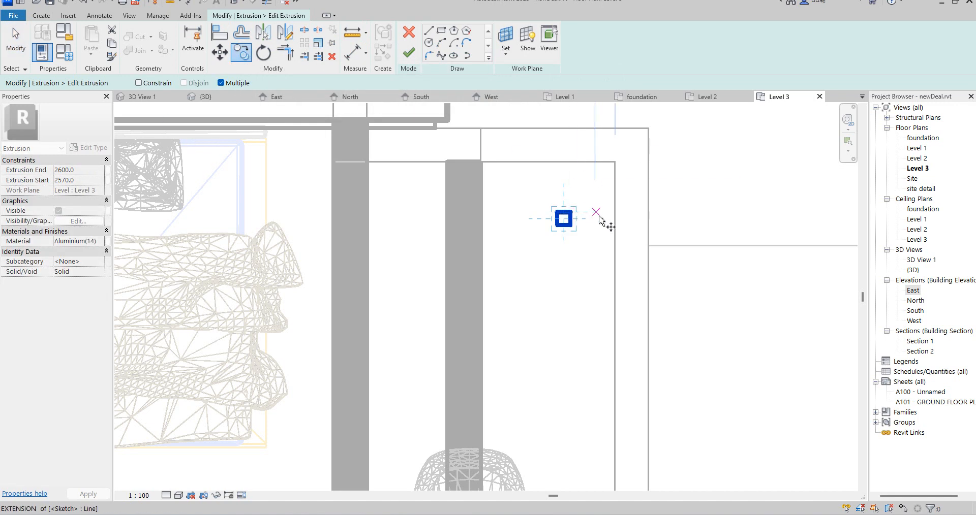
click(614, 212)
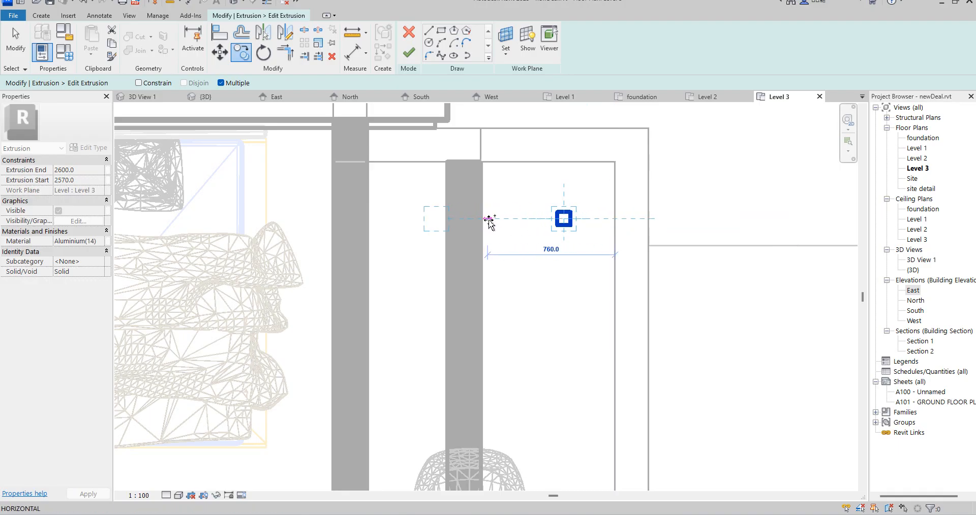
click(488, 220)
right_click(588, 187)
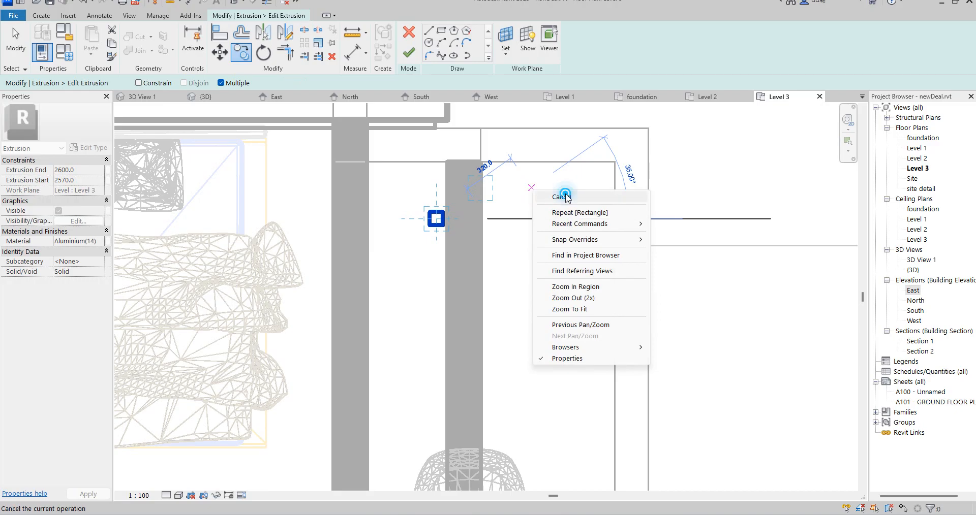
End the copy and finish the extrusion's sketch with the two squares
click(563, 192)
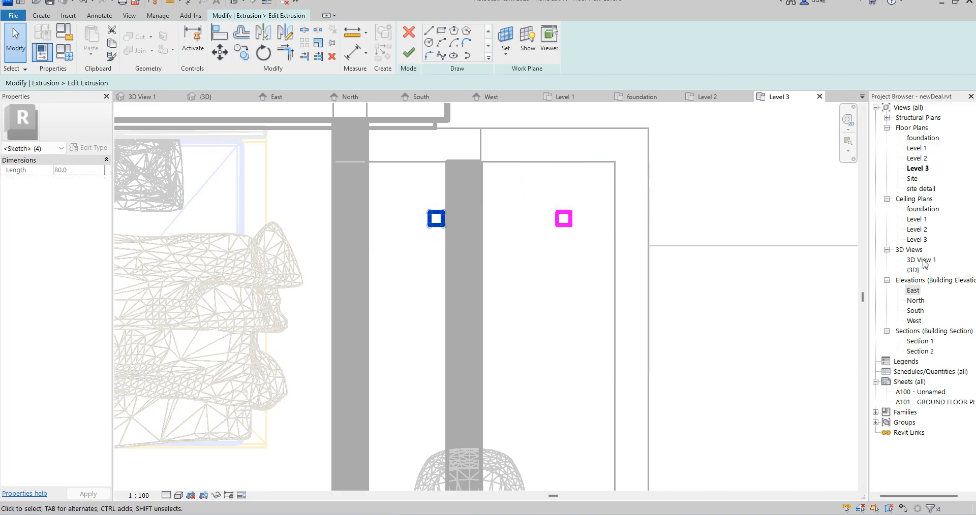
click(599, 257)
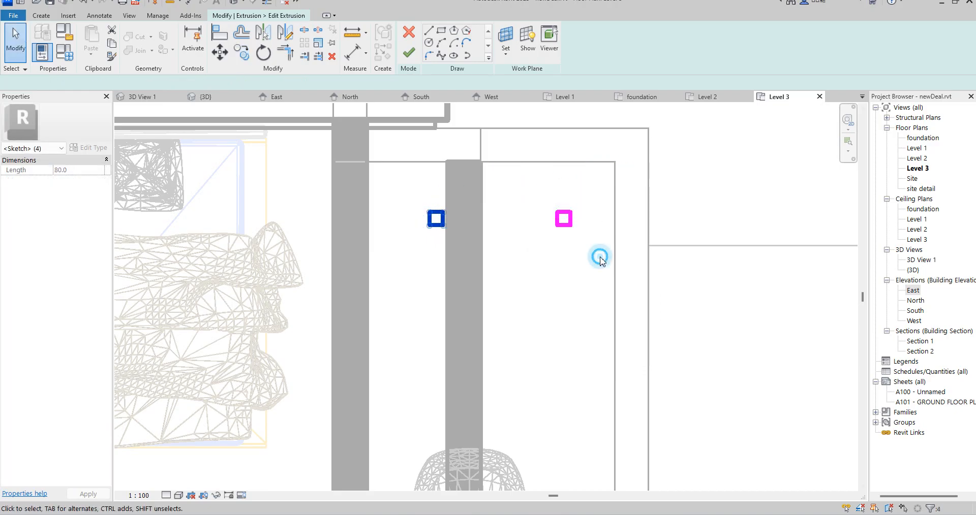
click(406, 59)
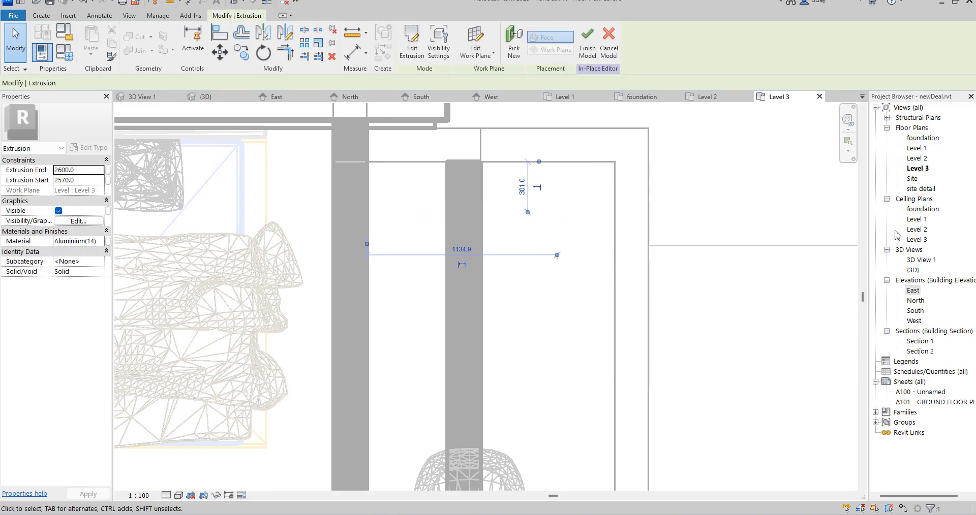
Check the two lights under the overhanging roof slab in 3D View 1
double_click(921, 260)
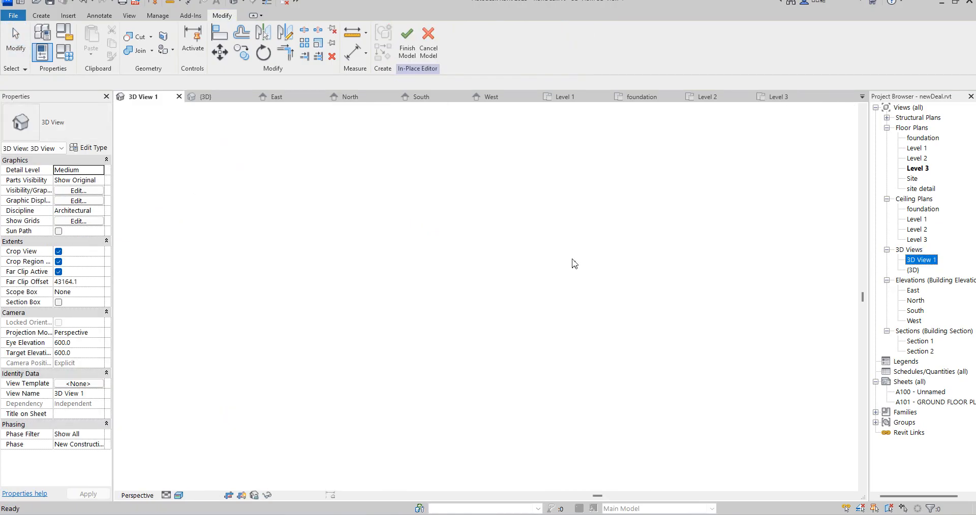
scroll(602, 198, up, 5)
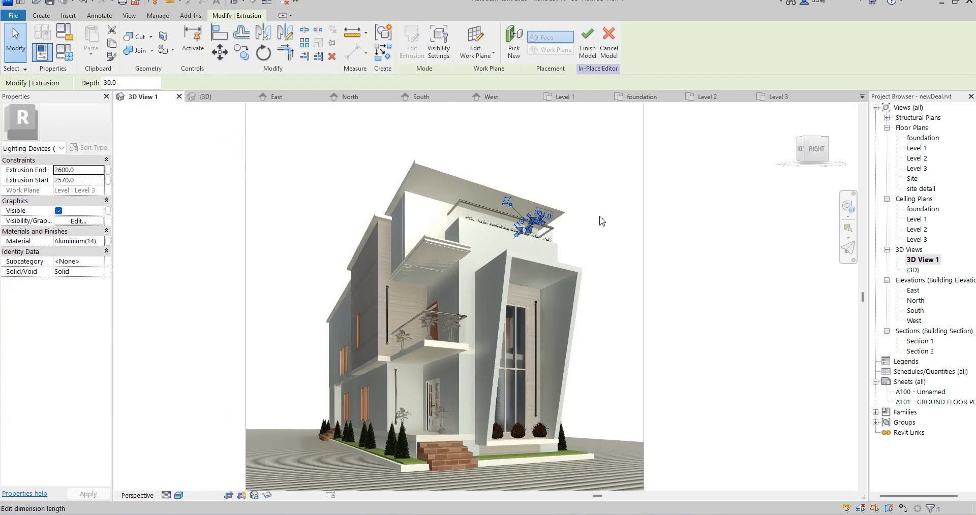
click(601, 198)
scroll(470, 218, up, 3)
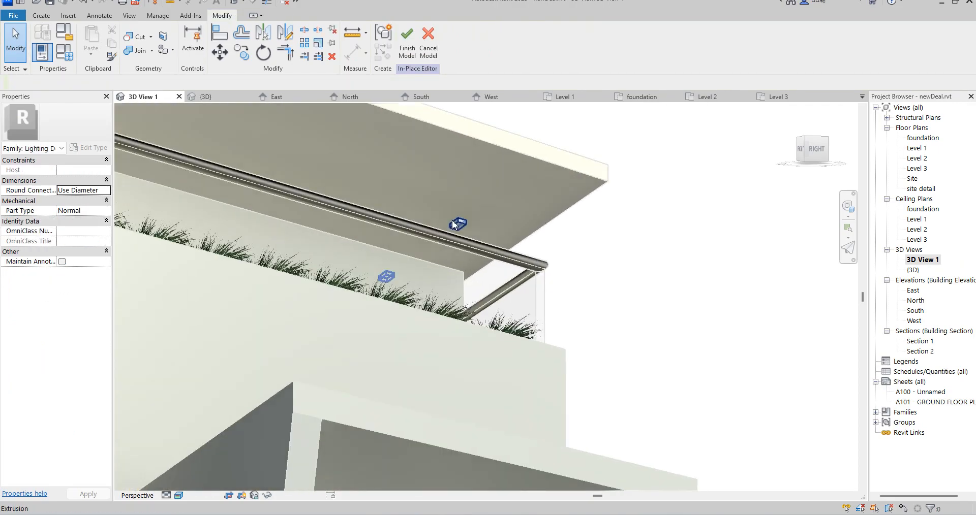
scroll(452, 220, up, 2)
Reopen the lights' extrusion sketch for editing in the Site floor plan
click(456, 222)
click(456, 222)
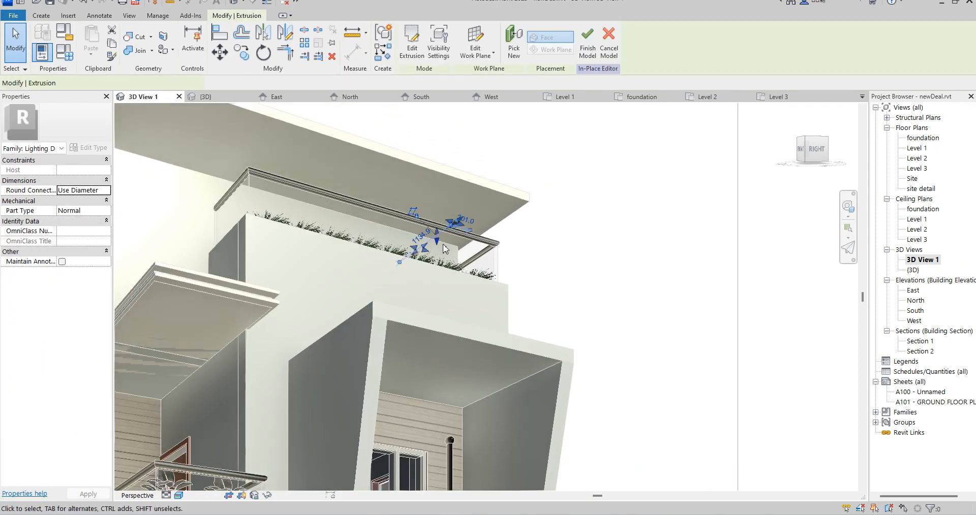
double_click(913, 178)
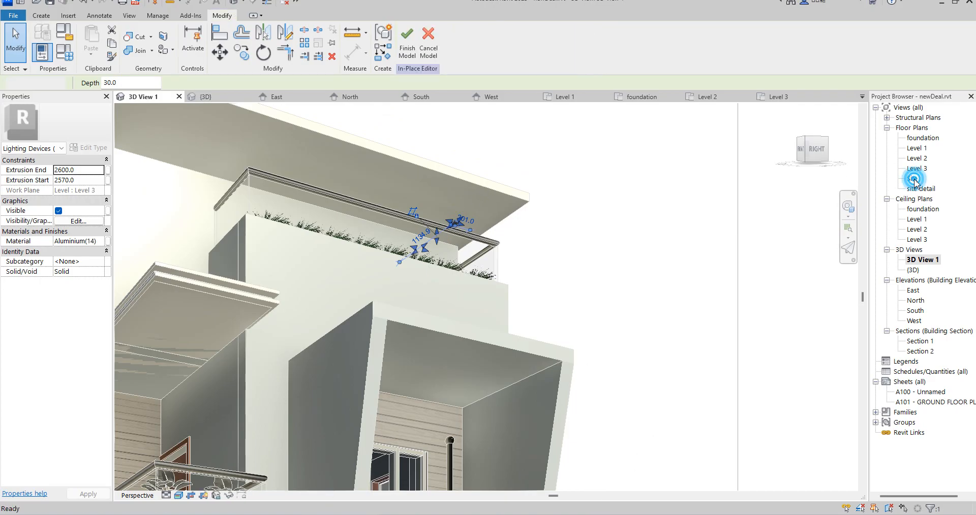
scroll(576, 243, up, 4)
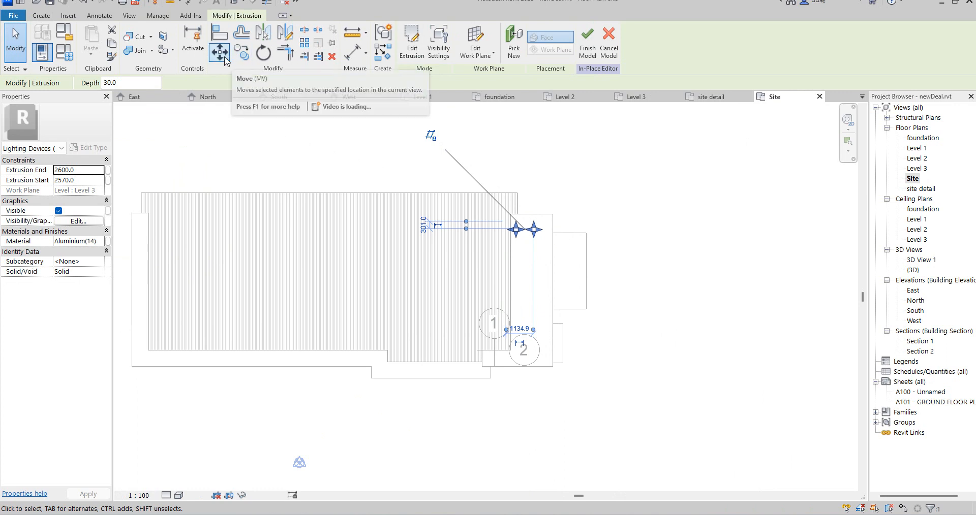
click(412, 52)
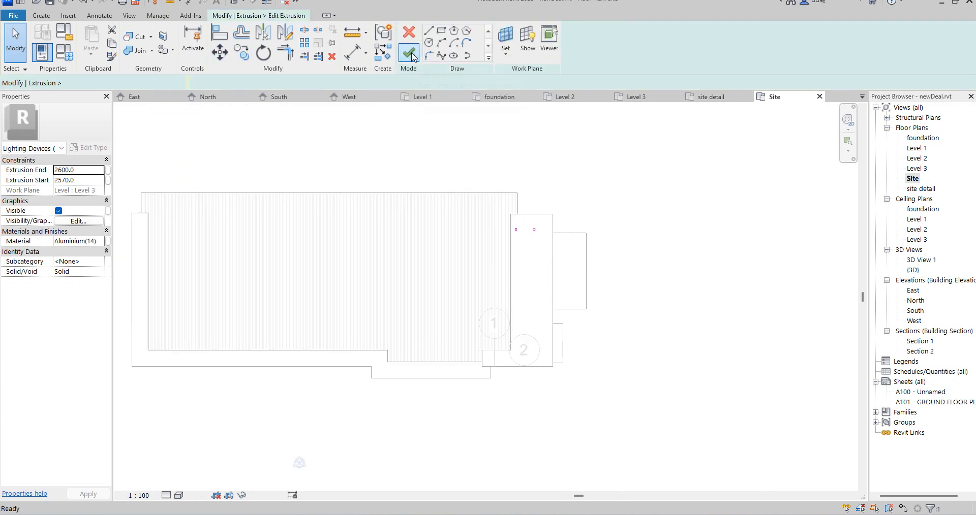
Move both squares together horizontally toward the roof slab's outer edge and finish the sketch
scroll(518, 226, up, 3)
scroll(485, 225, up, 2)
drag(465, 208, 582, 274)
drag(565, 224, 603, 225)
scroll(546, 224, down, 2)
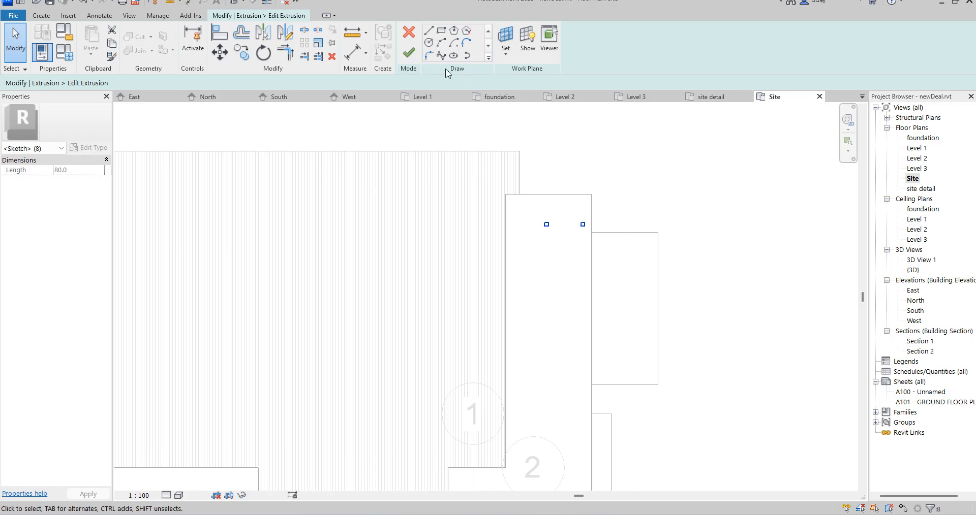
click(408, 52)
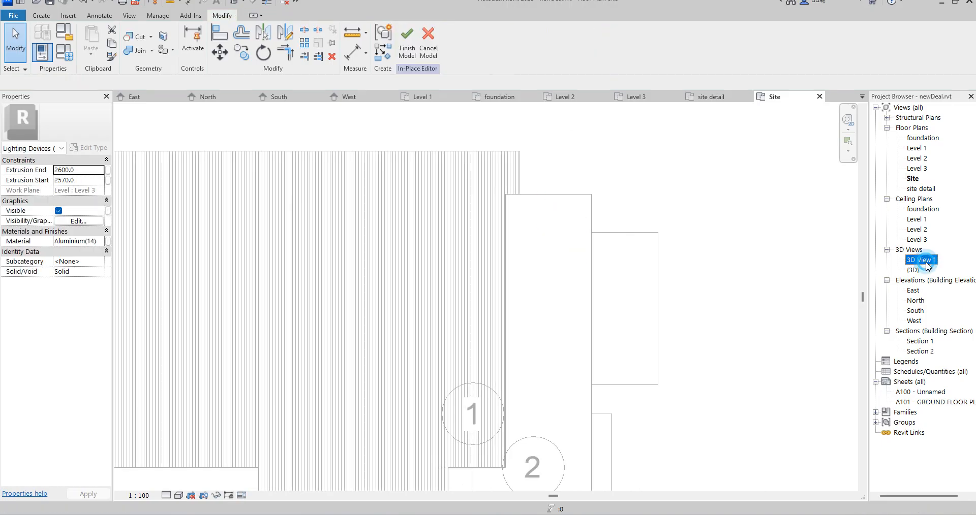
Check the position of the moved lights beneath the roof slab in 3D View 1
double_click(926, 262)
scroll(435, 196, up, 2)
click(590, 234)
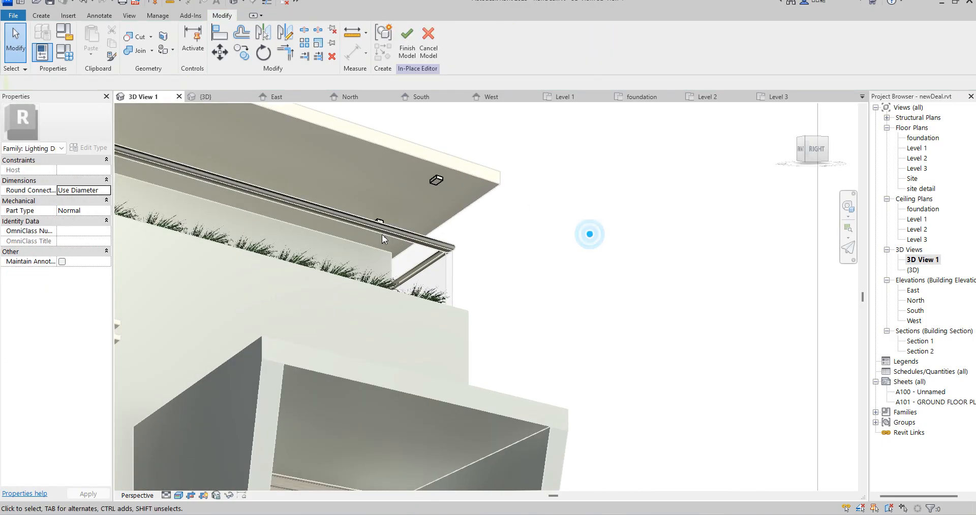
scroll(378, 212, up, 3)
scroll(385, 224, down, 4)
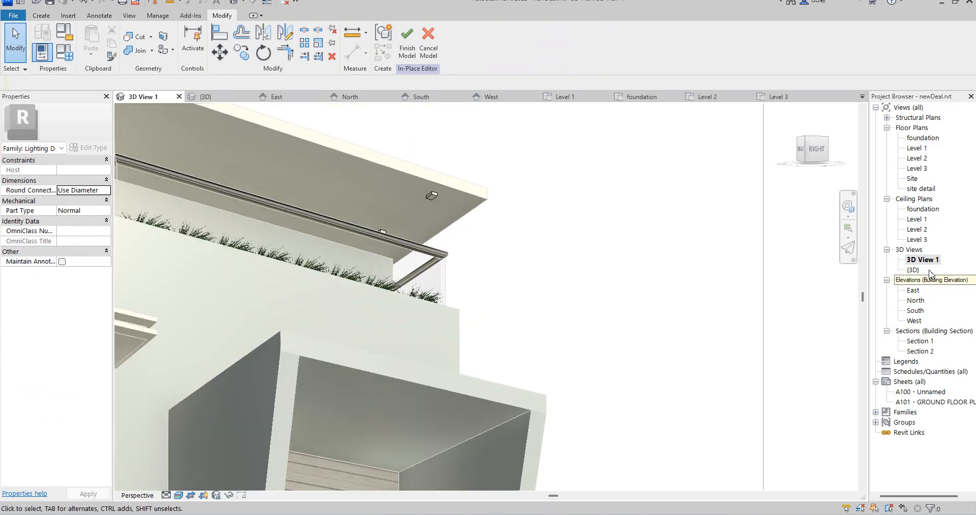
Select the lights' extrusion, edit its sketch and return to the Site floor plan
click(432, 196)
click(422, 52)
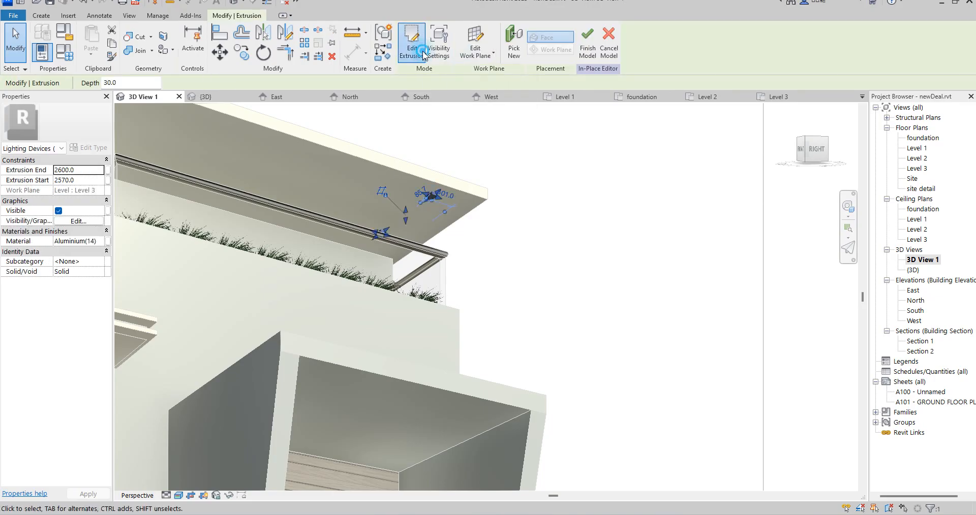
double_click(917, 189)
click(912, 180)
double_click(912, 179)
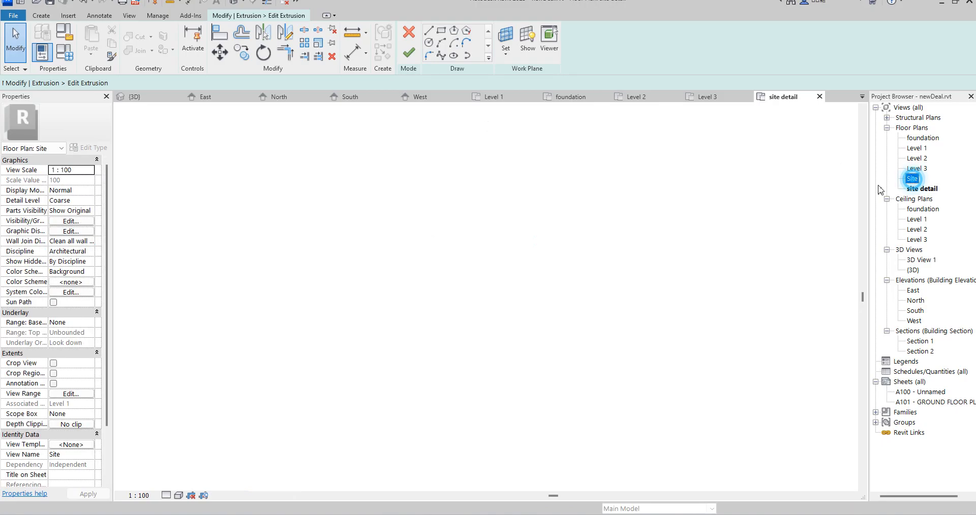
Copy the inner square horizontally to a spot roughly midway between the two existing squares
scroll(572, 235, up, 2)
drag(491, 193, 545, 262)
click(241, 51)
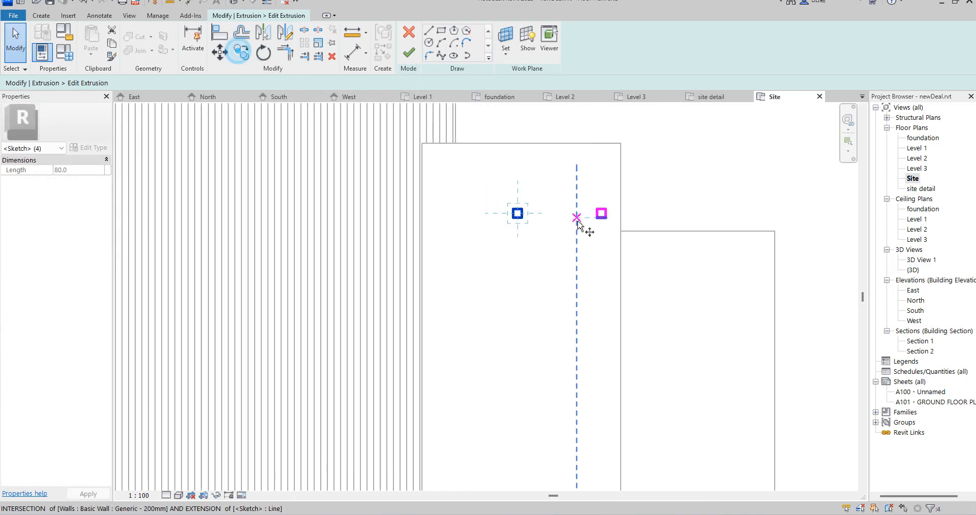
scroll(517, 222, up, 2)
click(518, 219)
click(584, 218)
scroll(552, 239, down, 1)
scroll(551, 243, down, 1)
right_click(550, 244)
click(582, 252)
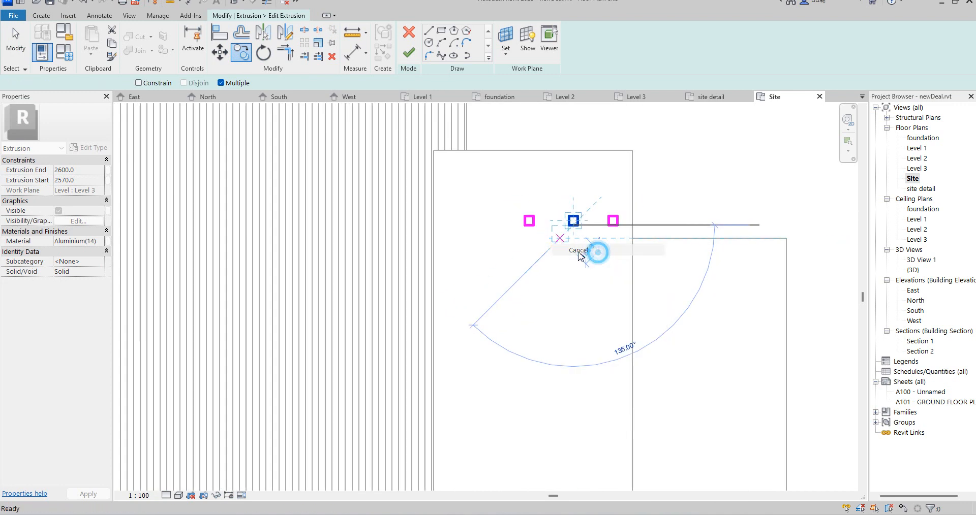
Copy the row of three squares about 780 mm straight down the slab in plan to form a second row
drag(500, 194, 636, 258)
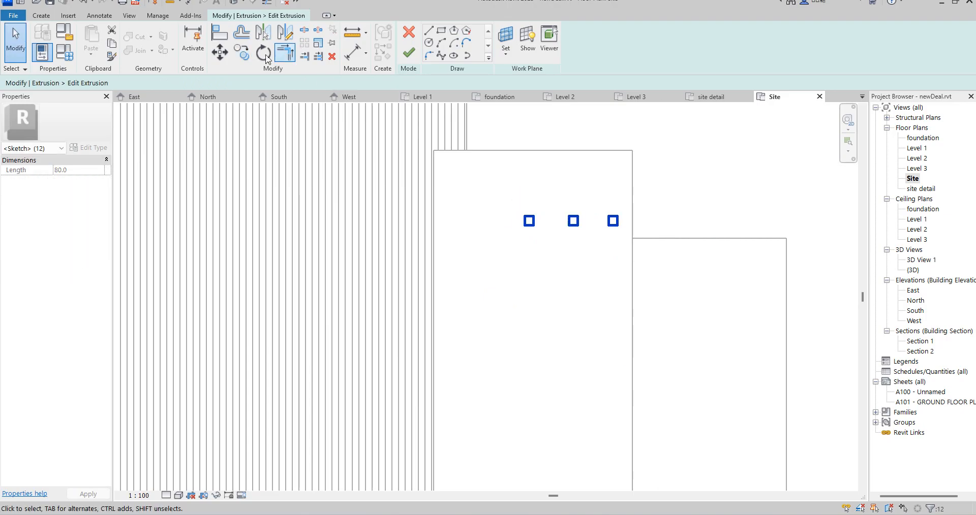
click(242, 53)
scroll(637, 213, up, 2)
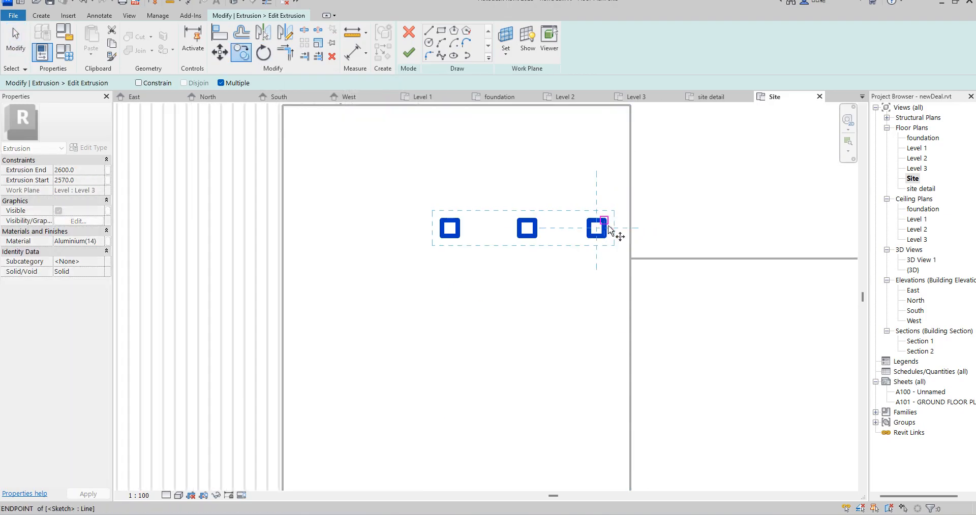
click(608, 230)
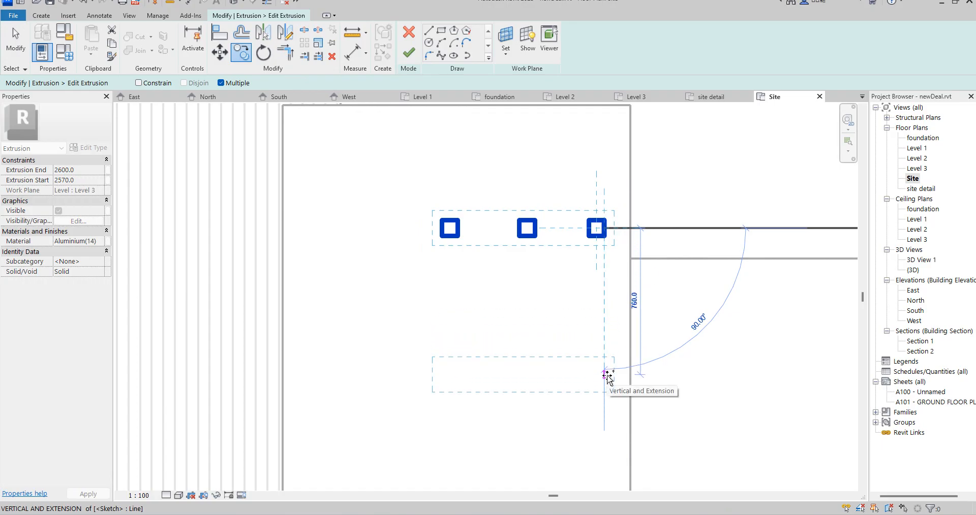
click(608, 383)
scroll(572, 300, down, 3)
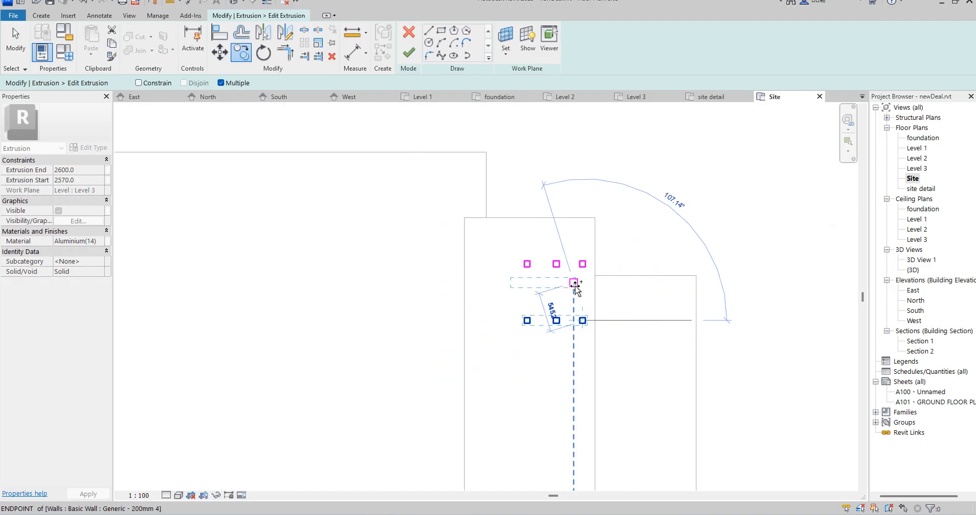
right_click(588, 287)
click(602, 294)
Copy the second row of squares six more times down the slab at 780 mm spacing, ending near its lower edge
scroll(526, 242, down, 2)
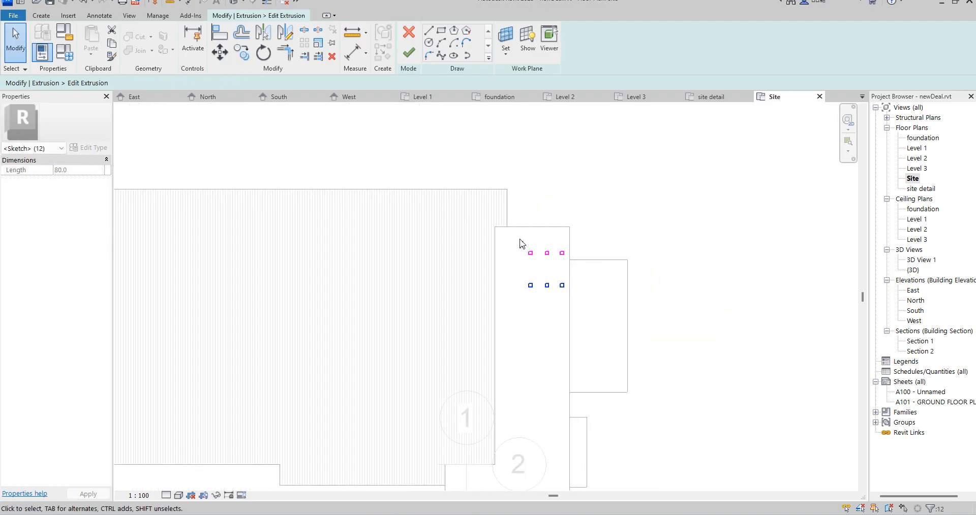
click(243, 55)
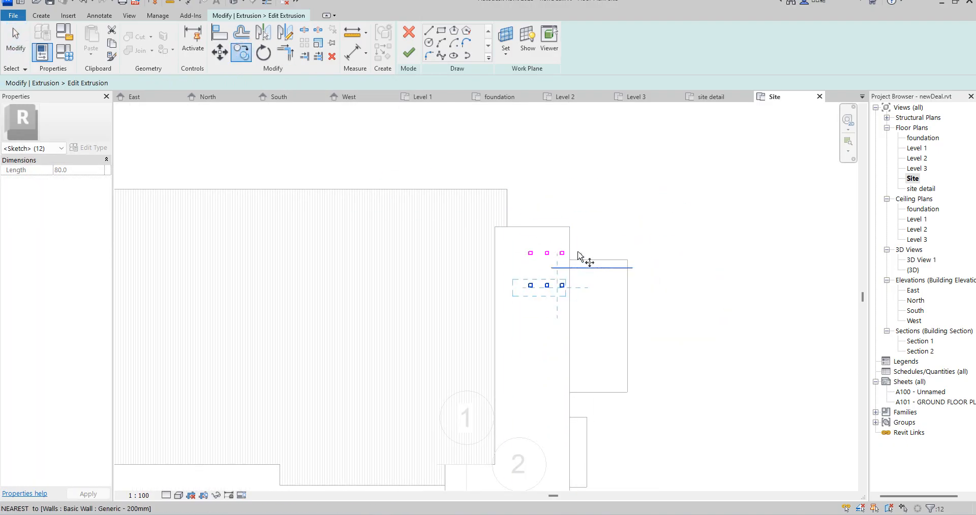
scroll(584, 258, up, 5)
click(486, 232)
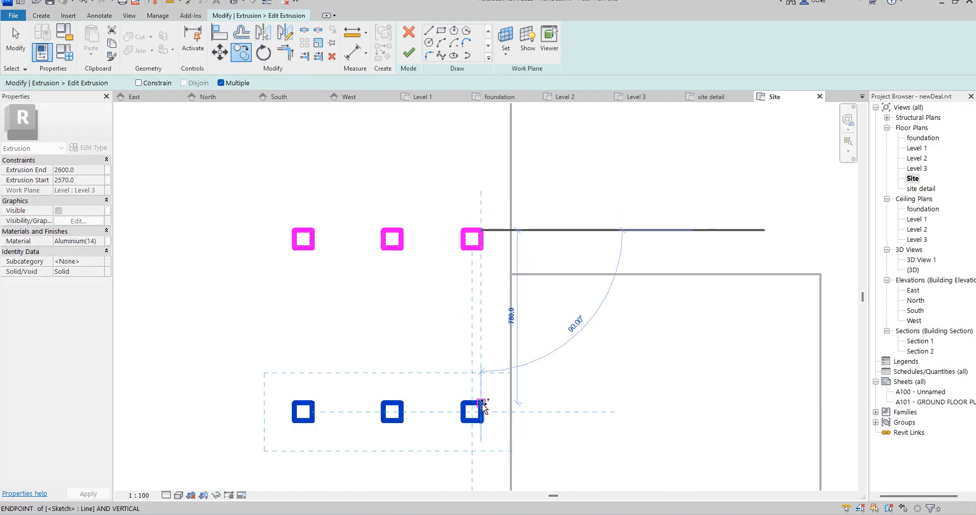
click(481, 403)
scroll(495, 259, down, 3)
scroll(498, 327, up, 2)
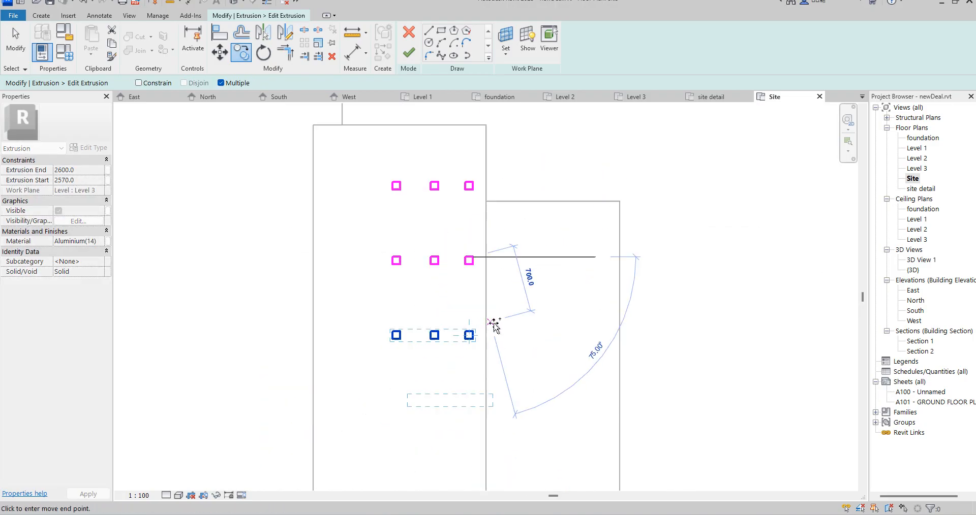
click(472, 418)
scroll(460, 306, down, 5)
scroll(462, 357, down, 1)
scroll(462, 359, up, 4)
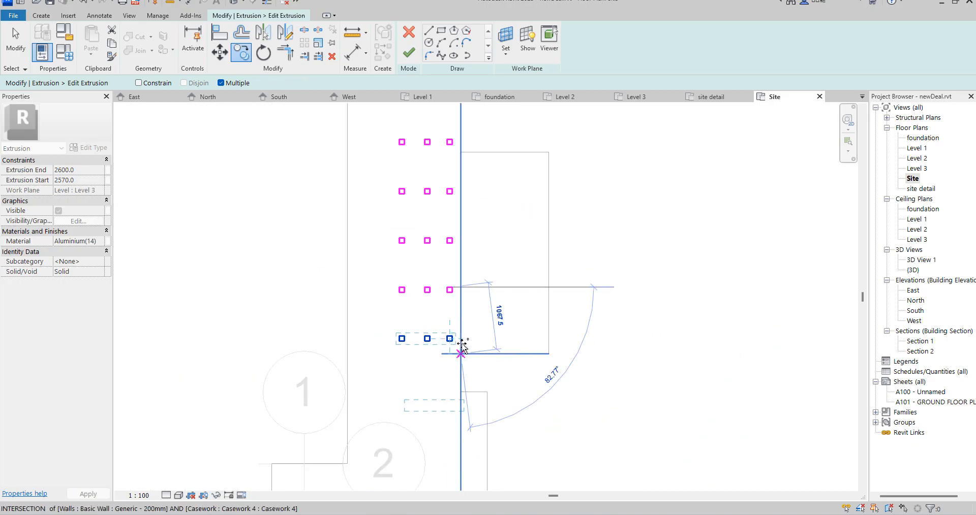
click(452, 337)
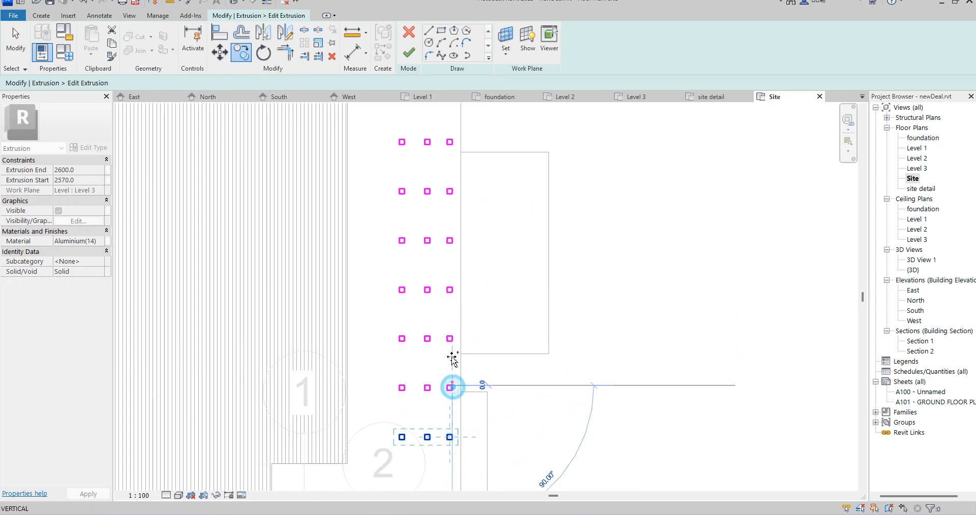
scroll(453, 356, down, 4)
scroll(456, 370, up, 4)
scroll(453, 371, down, 1)
scroll(443, 372, up, 3)
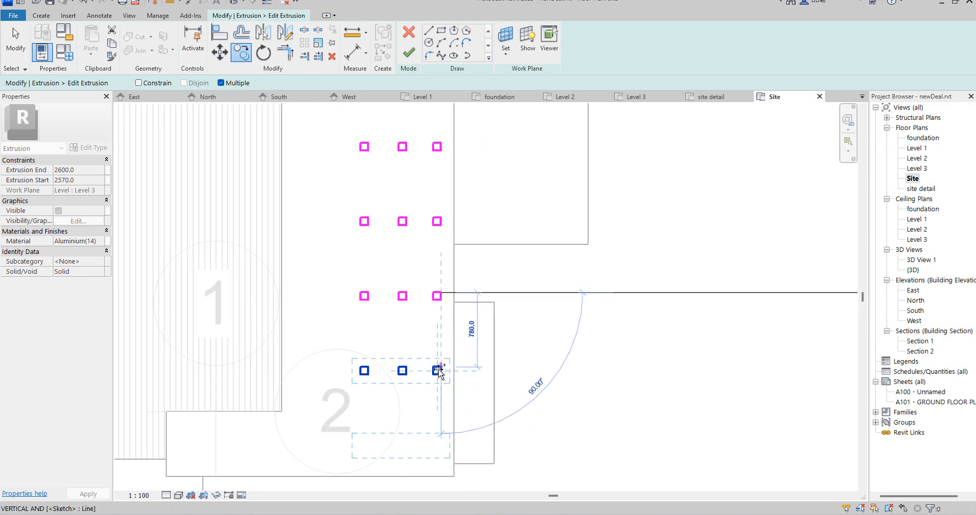
click(442, 372)
right_click(566, 234)
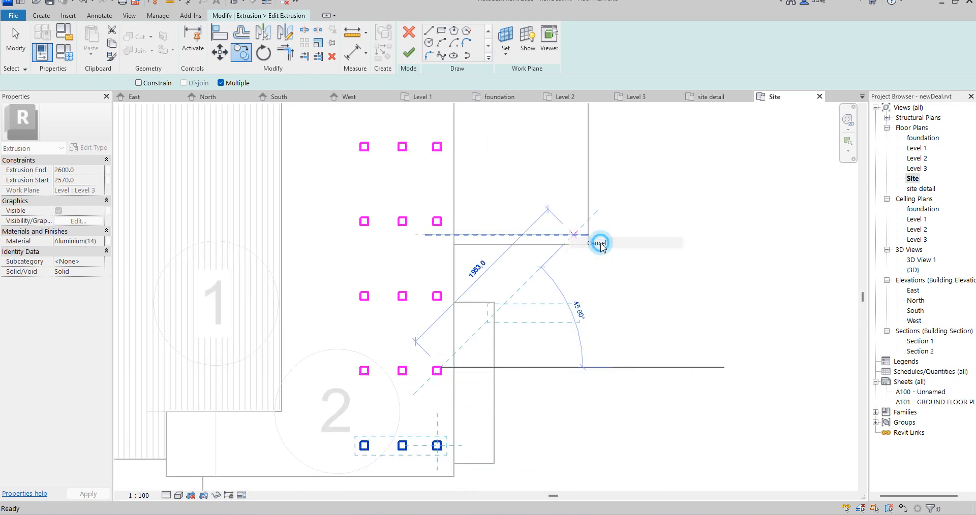
click(598, 243)
Select all the squares in the eight rows and nudge them slightly upward in plan
scroll(522, 324, down, 5)
click(478, 217)
drag(515, 315, 528, 374)
scroll(518, 350, up, 7)
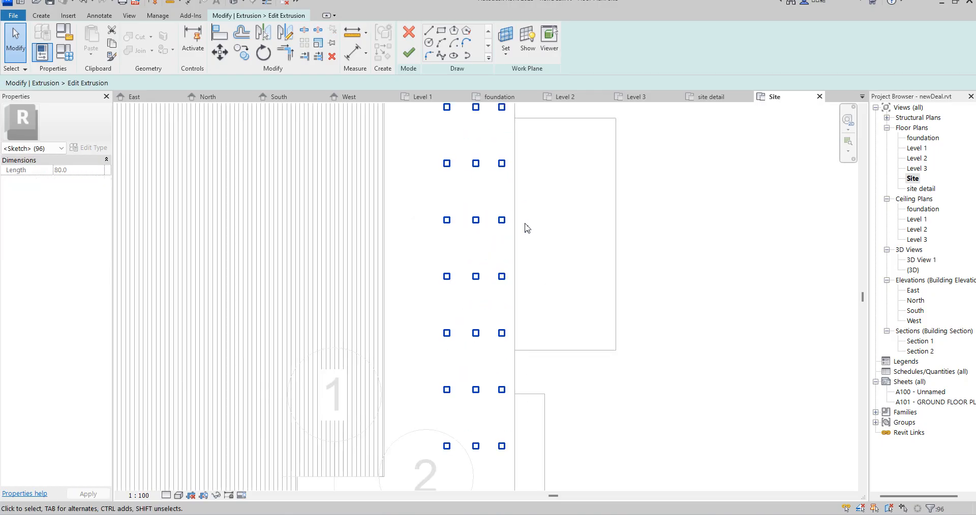
scroll(534, 301, down, 3)
key(Up)
key(Up)
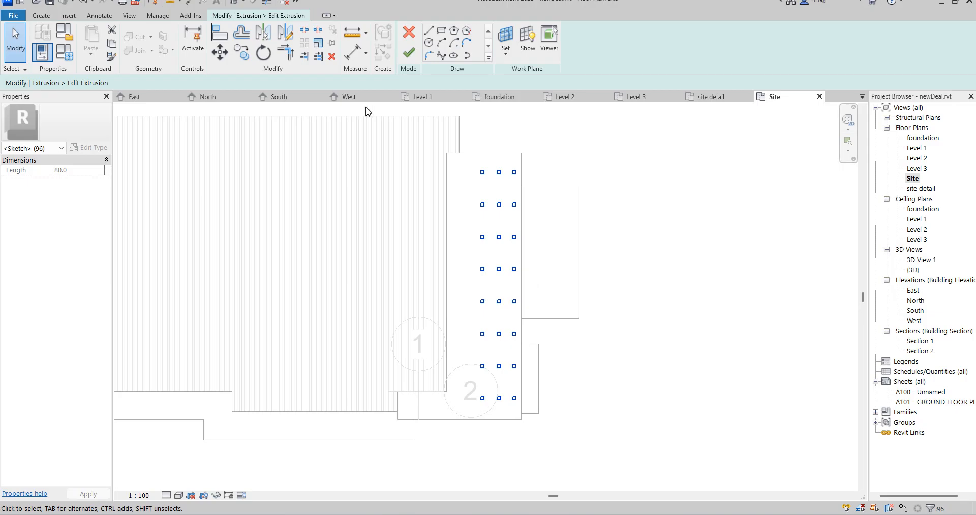
Finish the extrusion sketch and the in-place lighting model, and open 3D View 1
click(407, 55)
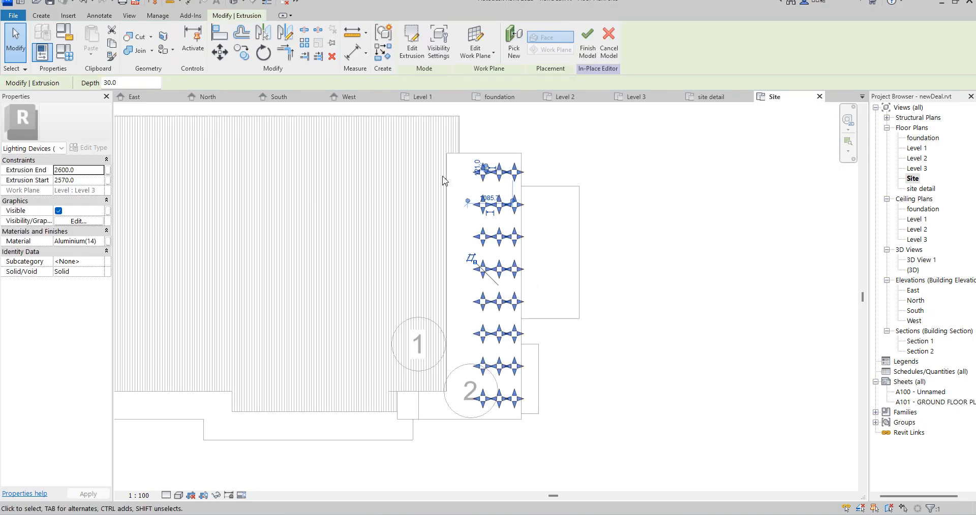
click(587, 43)
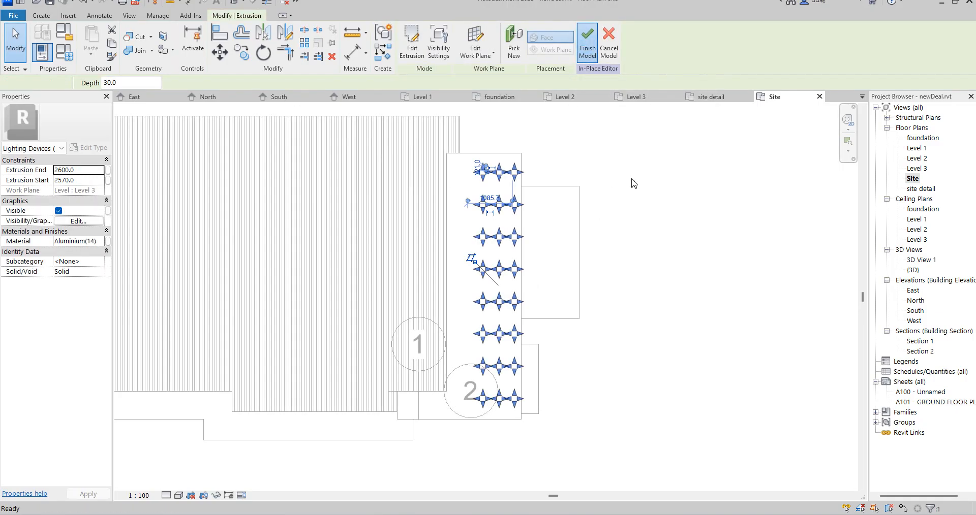
double_click(921, 260)
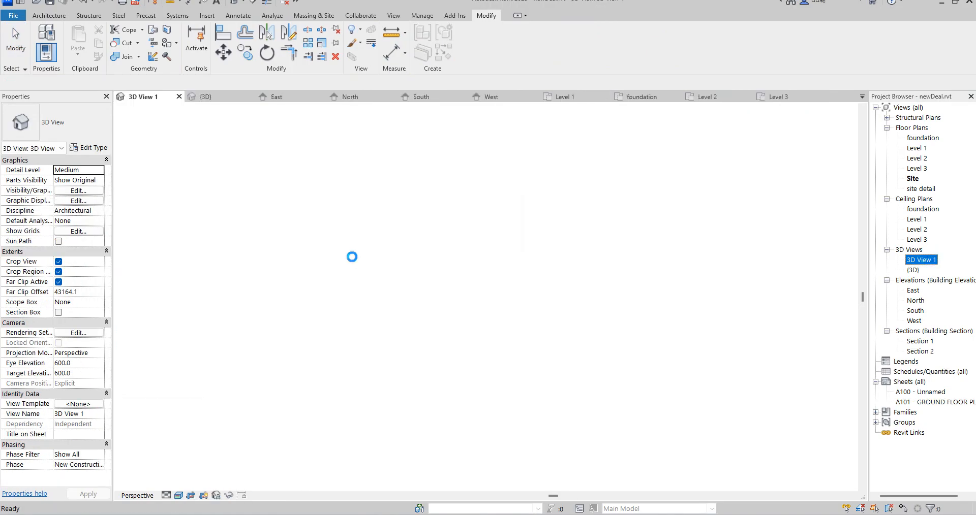
Select the lighting fixtures under the roof slab in 3D View 1 and open them for in-place editing in the East elevation
scroll(500, 256, down, 4)
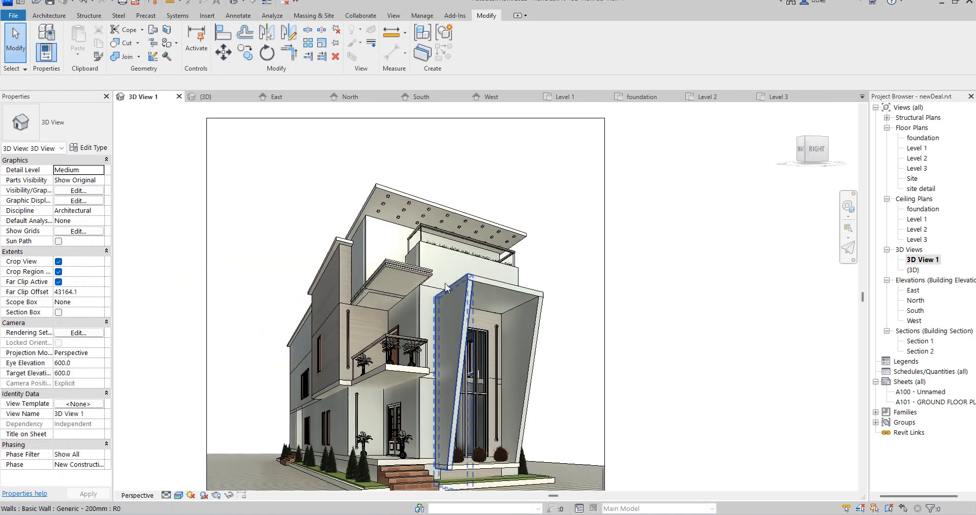
scroll(421, 279, up, 1)
scroll(399, 185, up, 4)
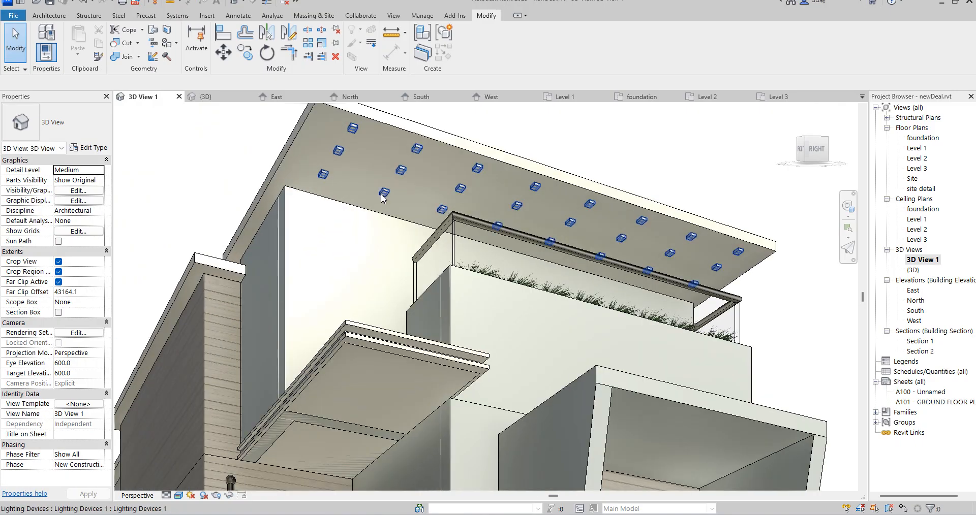
click(381, 195)
scroll(381, 195, down, 4)
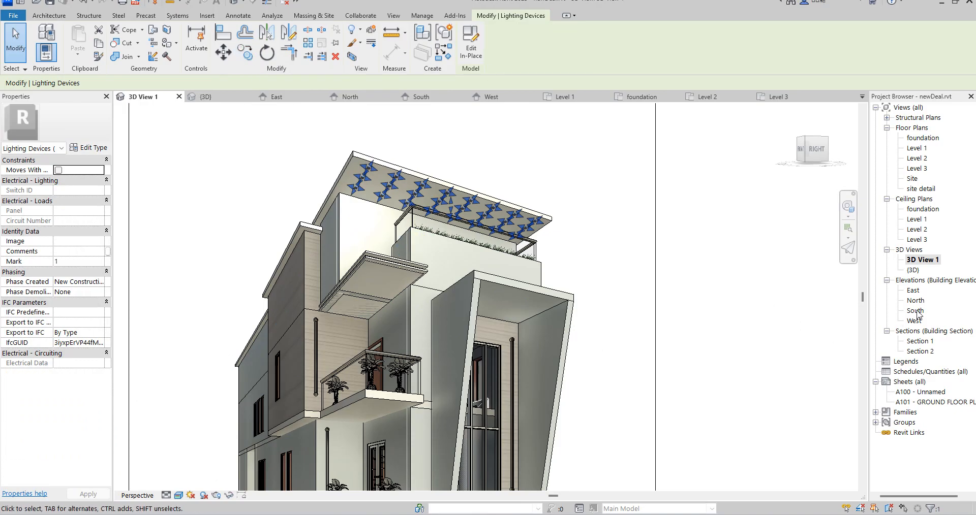
double_click(913, 290)
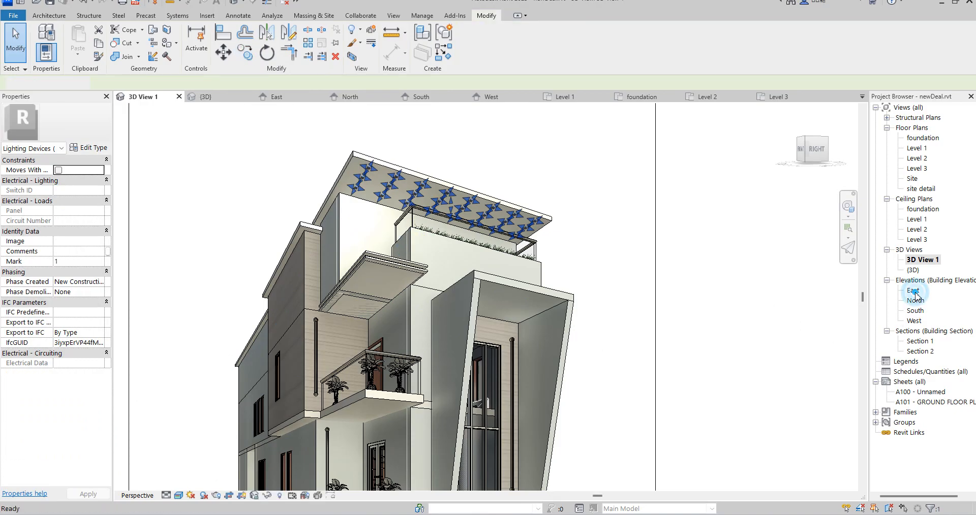
scroll(569, 287, down, 3)
scroll(573, 294, down, 3)
scroll(462, 297, up, 4)
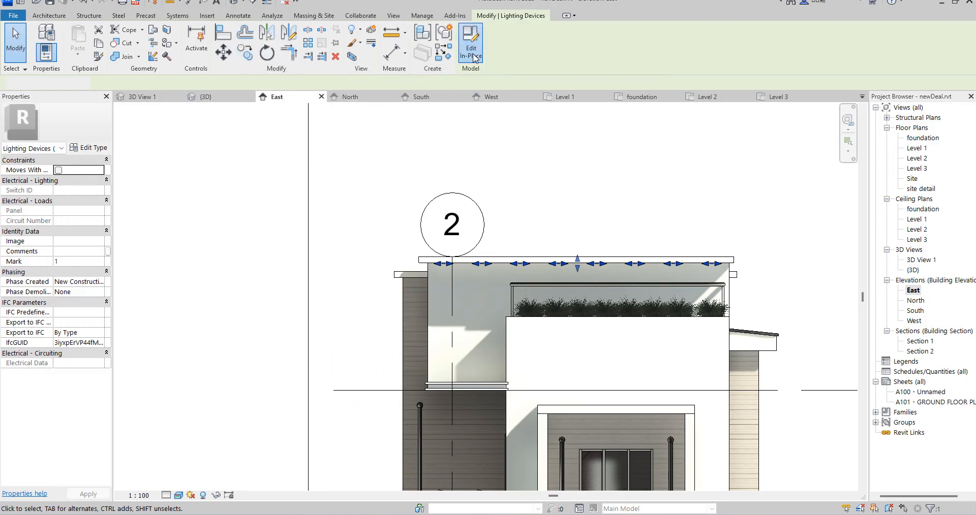
Copy the lighting extrusion about 2600 mm down from the roof slab to the underside of the lower balcony slab, with Constrain off
click(480, 264)
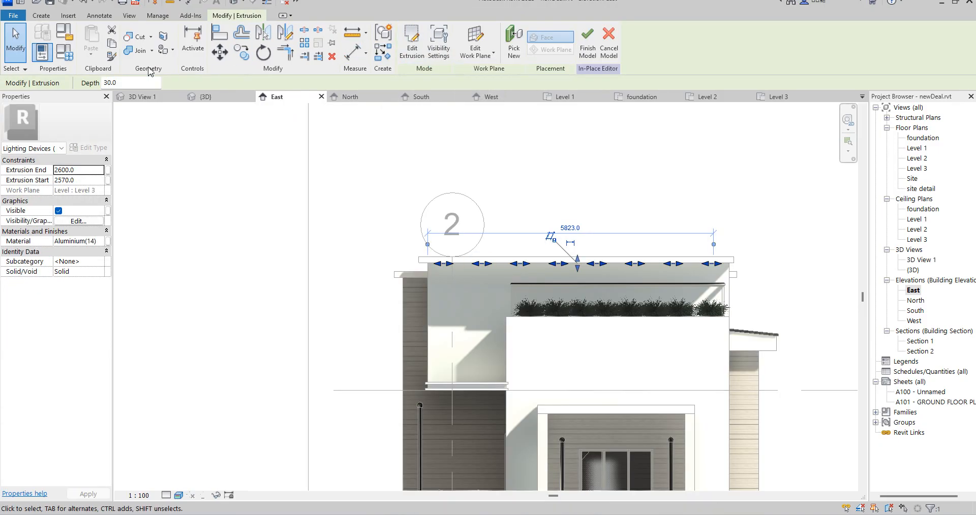
click(242, 53)
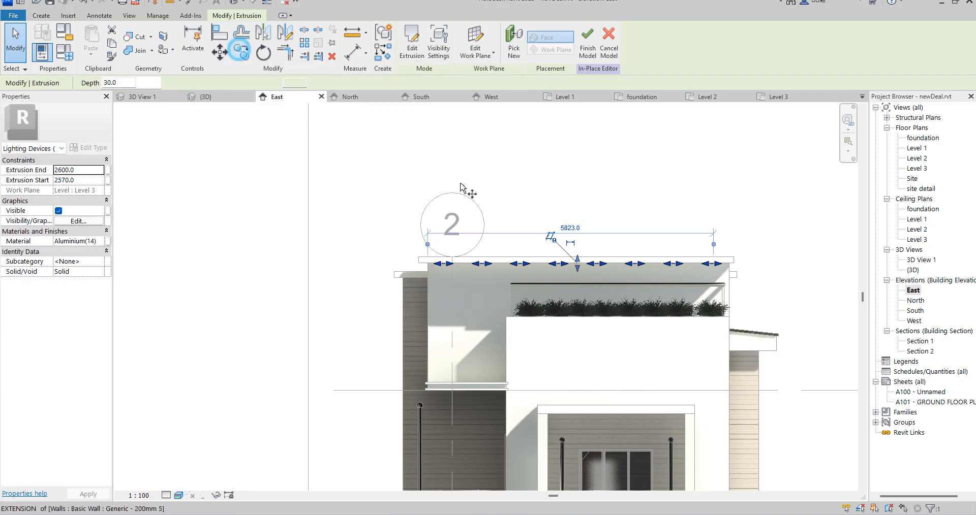
click(427, 263)
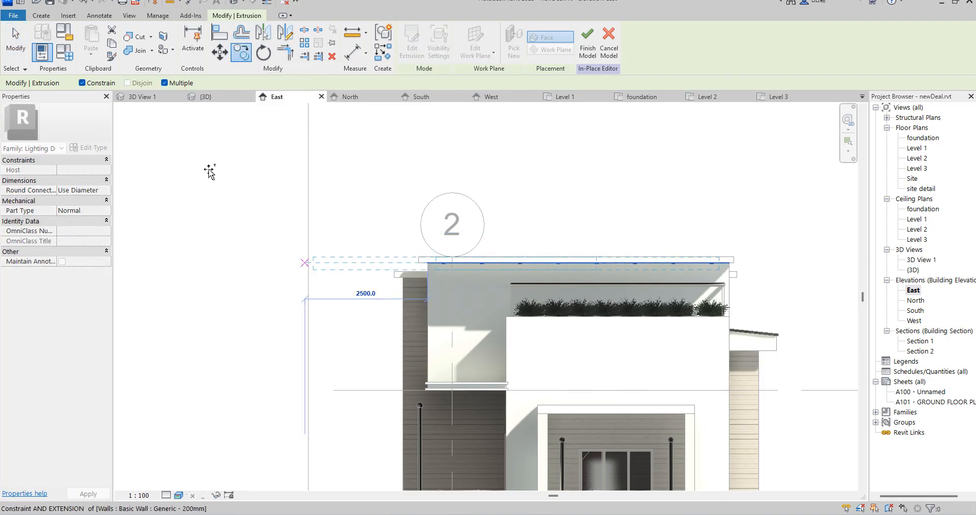
click(82, 83)
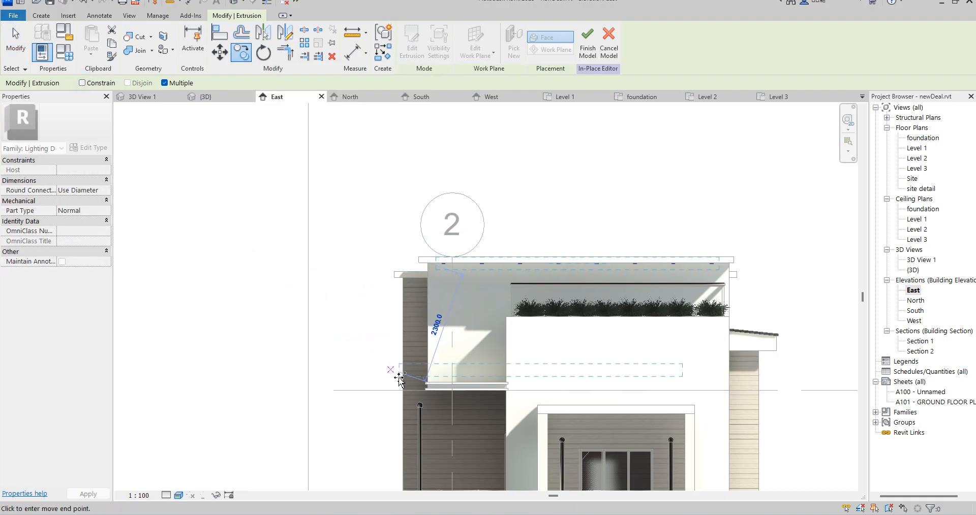
click(442, 390)
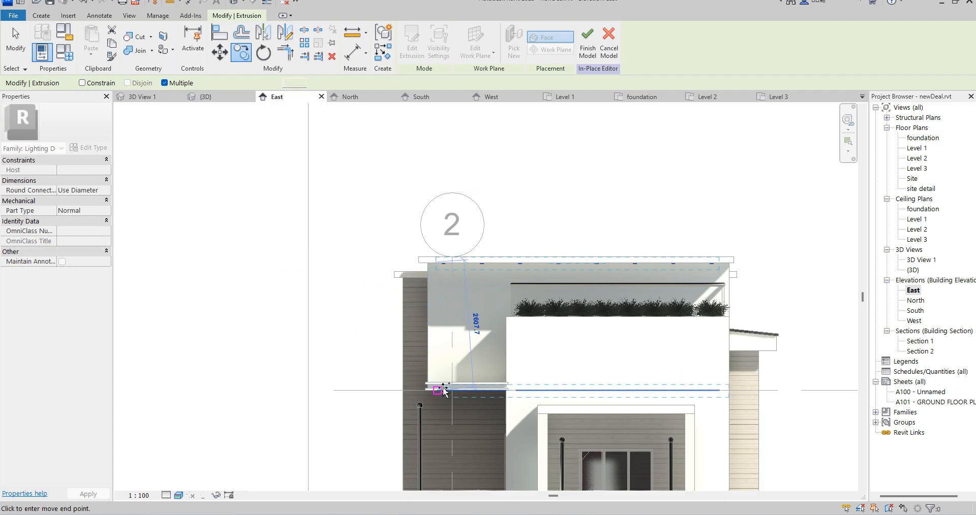
click(437, 318)
right_click(435, 373)
click(467, 381)
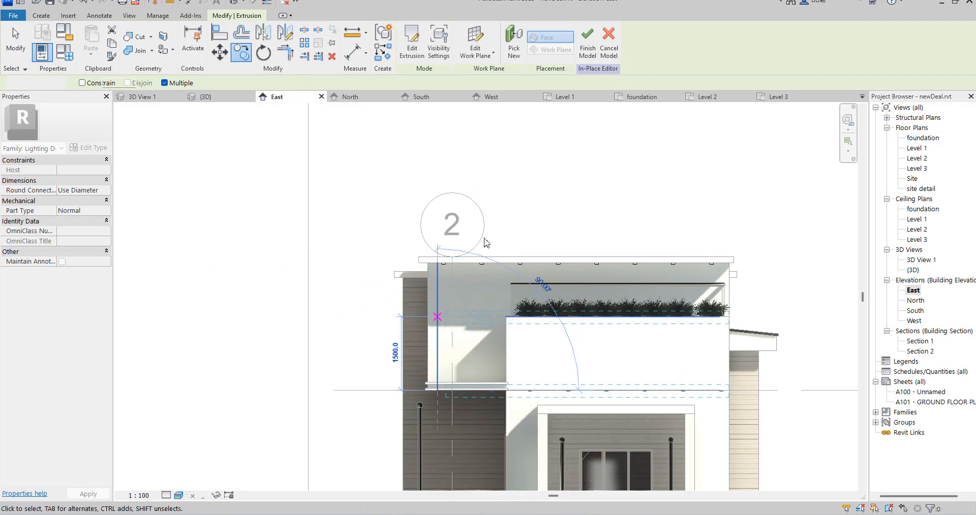
Edit the sketch of the copied lighting extrusion in the Level 2 floor plan
click(411, 42)
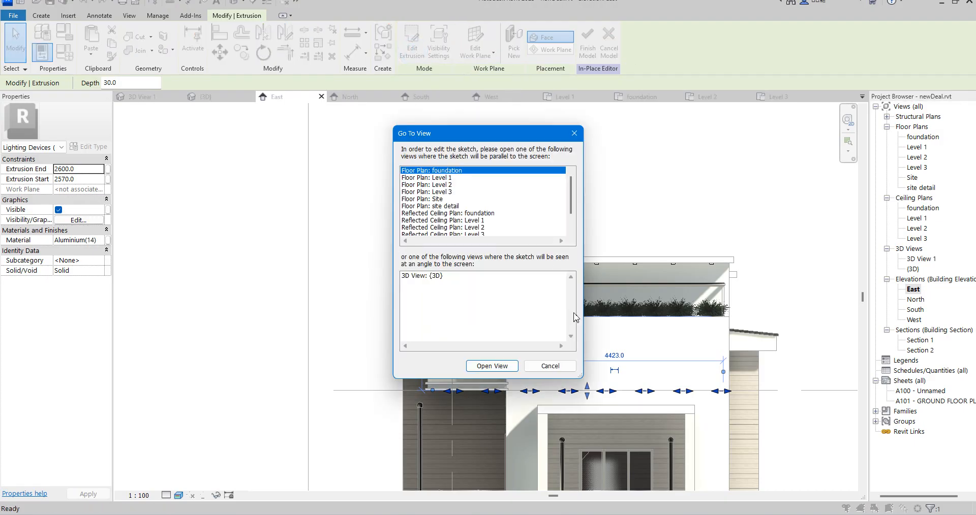
click(442, 185)
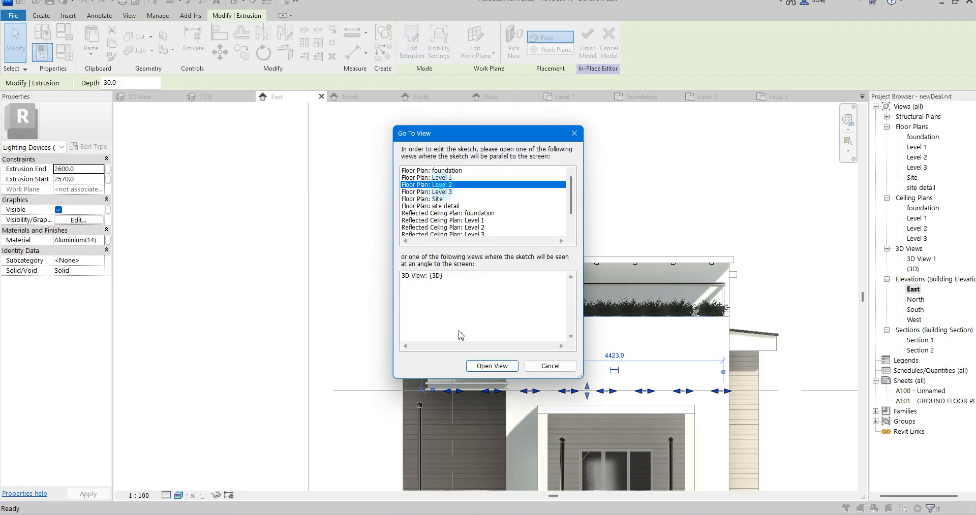
click(491, 366)
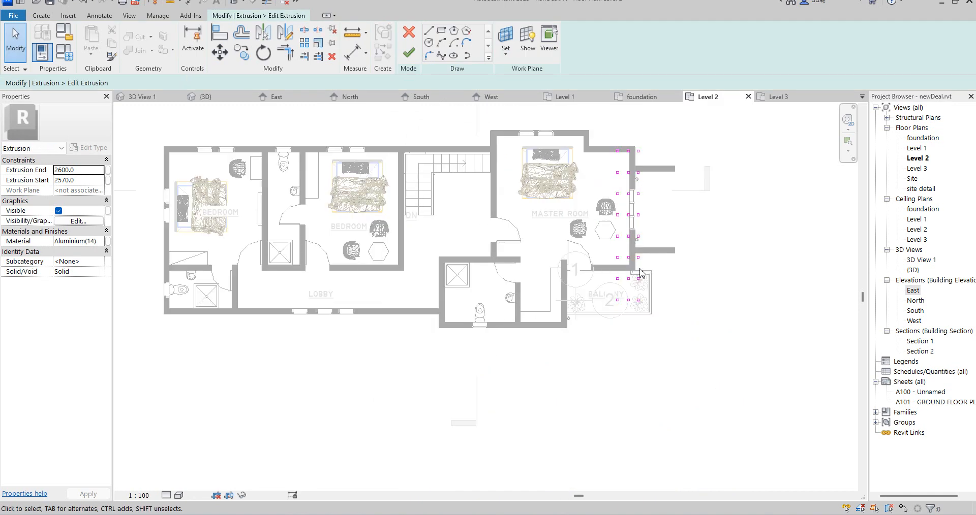
Delete the upper six rows of squares from the sketch, keeping only the two rows over the balcony
scroll(640, 273, up, 5)
scroll(578, 183, down, 3)
drag(568, 128, 655, 275)
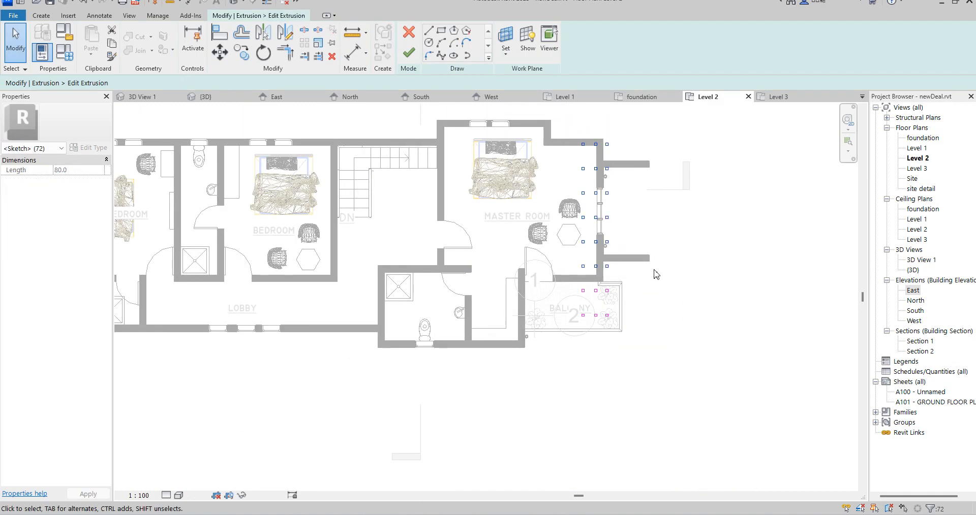
scroll(506, 279, up, 3)
Move the six remaining squares about 900 mm left over the balcony and nudge them slightly further left
drag(605, 291, 714, 369)
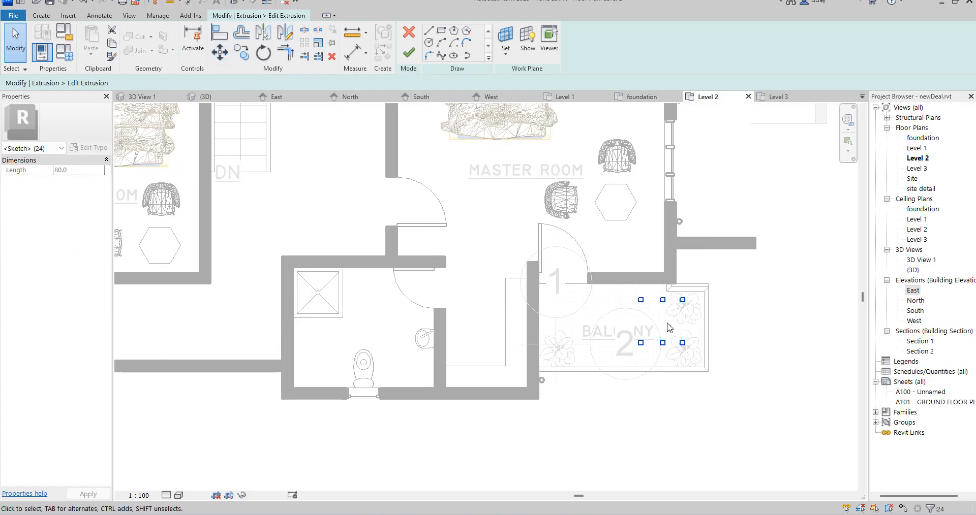
click(219, 52)
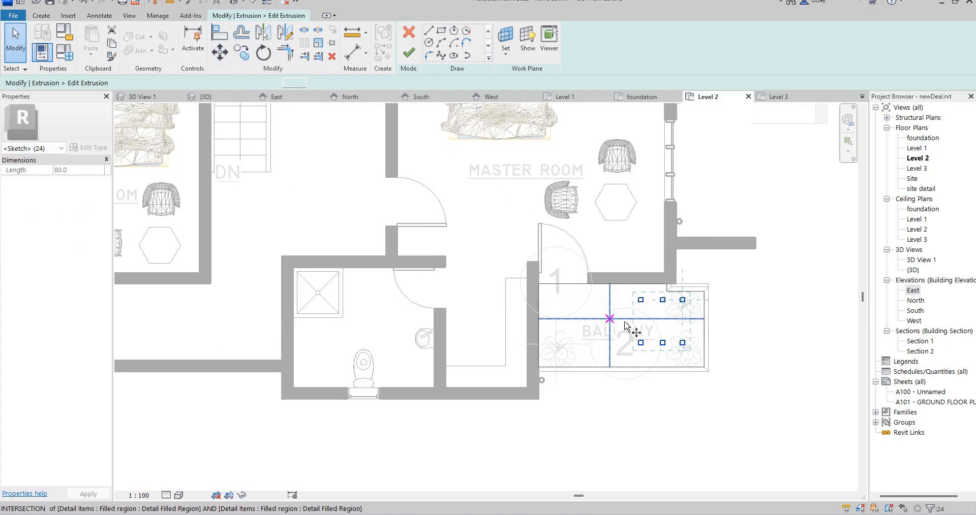
click(663, 317)
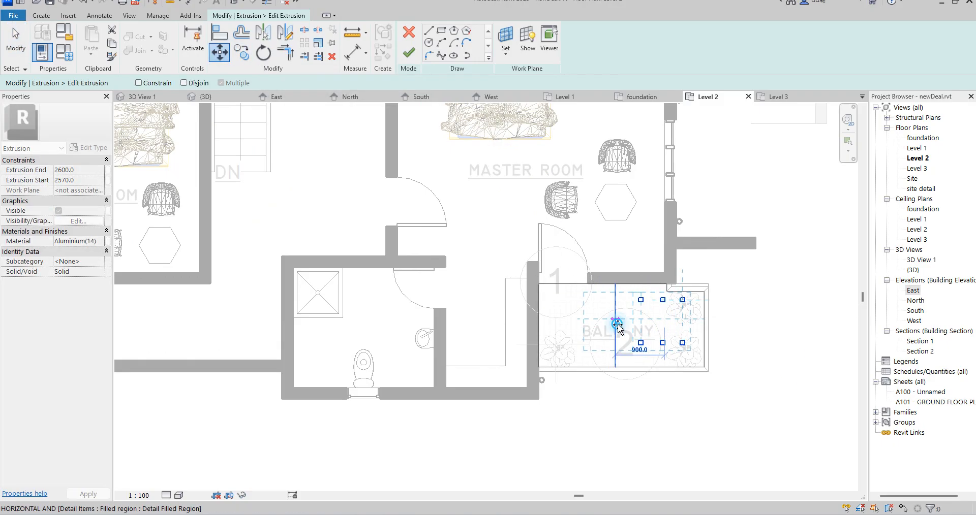
click(614, 317)
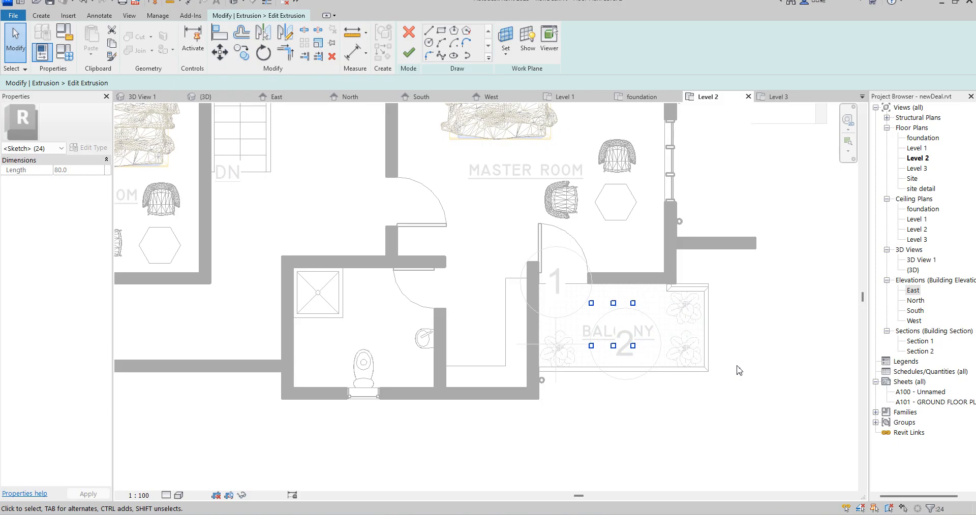
scroll(760, 367, up, 2)
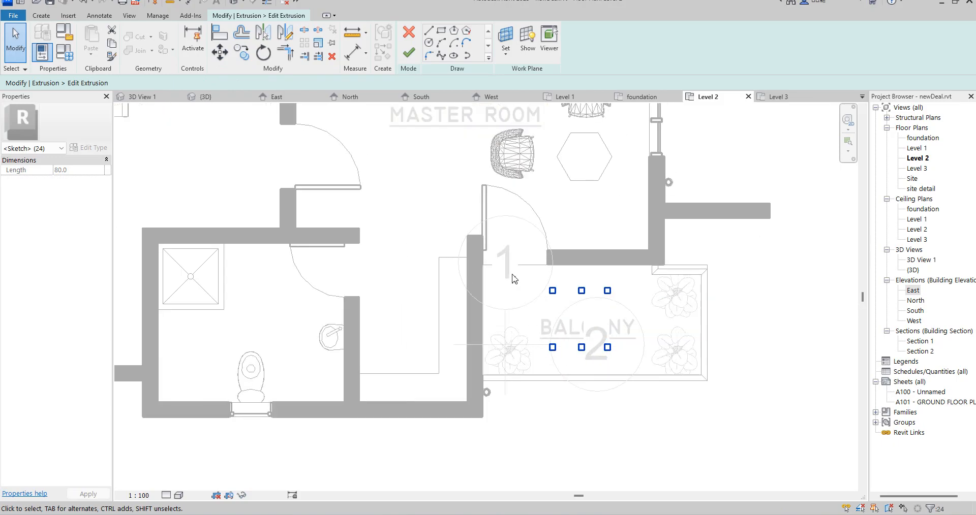
click(520, 279)
drag(520, 279, 658, 377)
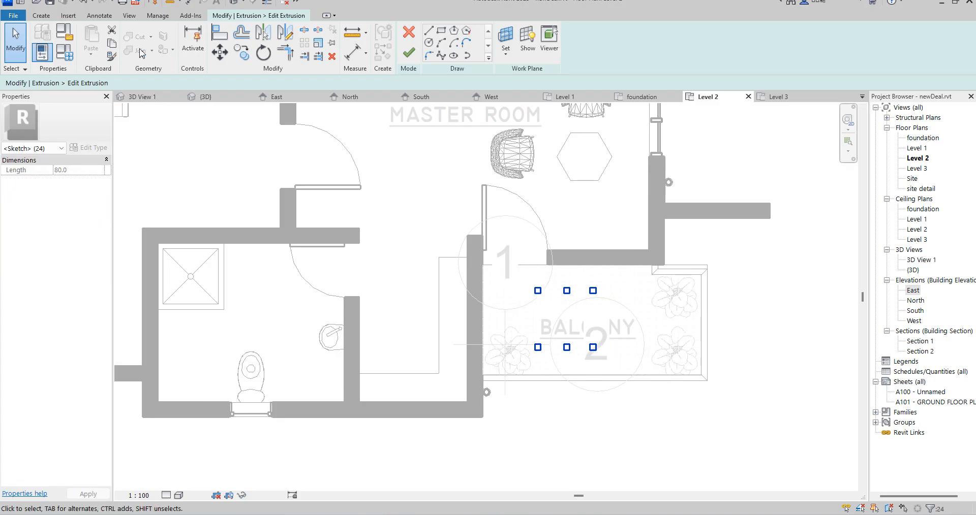
Copy the six squares about 1200 mm horizontally to the right to make two rows of six over the balcony
click(241, 52)
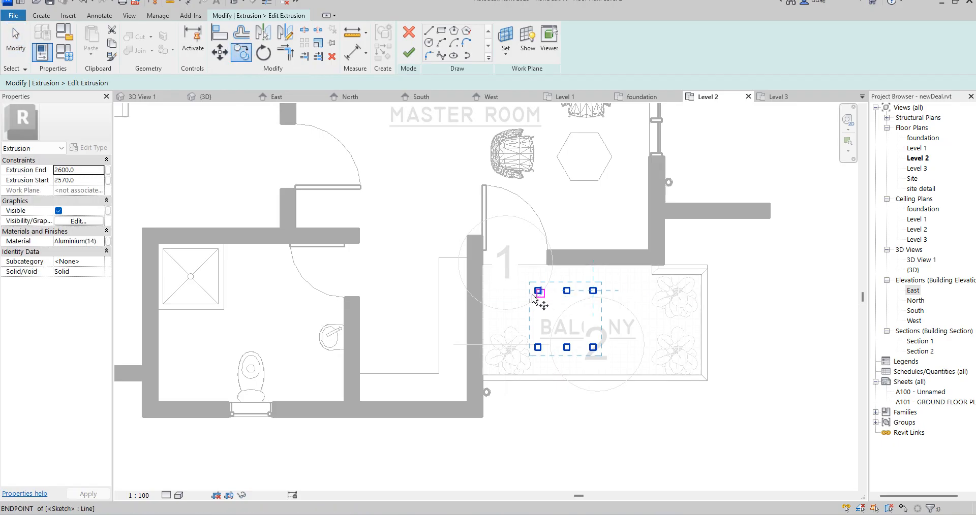
click(536, 293)
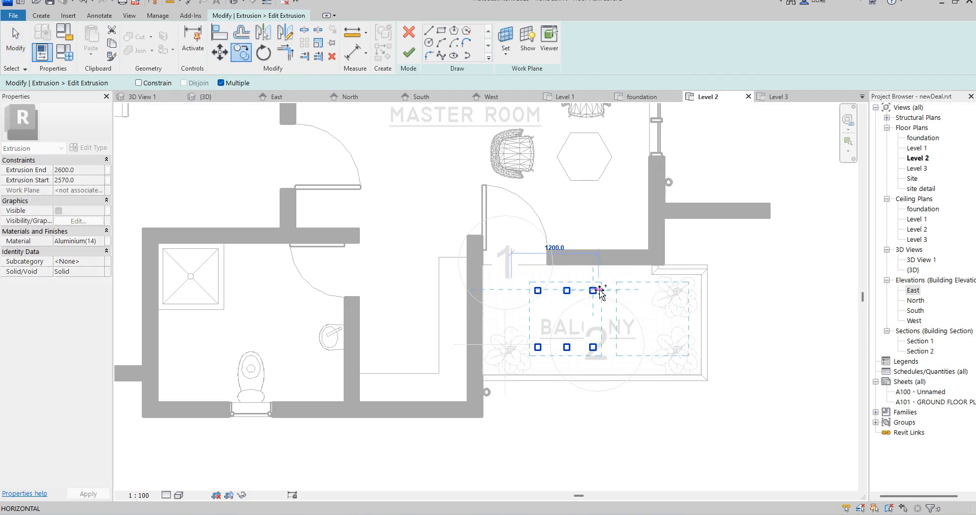
click(624, 290)
key(Escape)
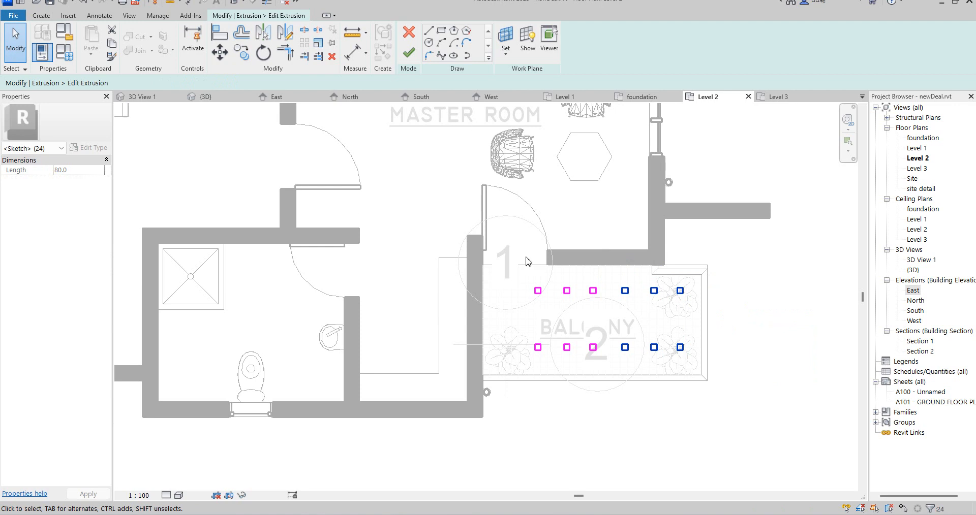
click(562, 319)
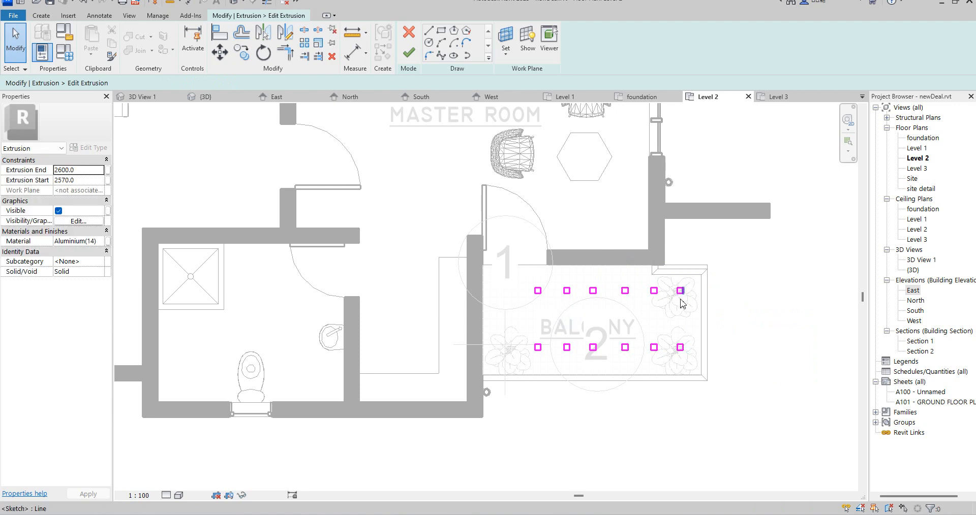
Sketch a rectangle around all twelve squares, inside the balcony outline
click(442, 34)
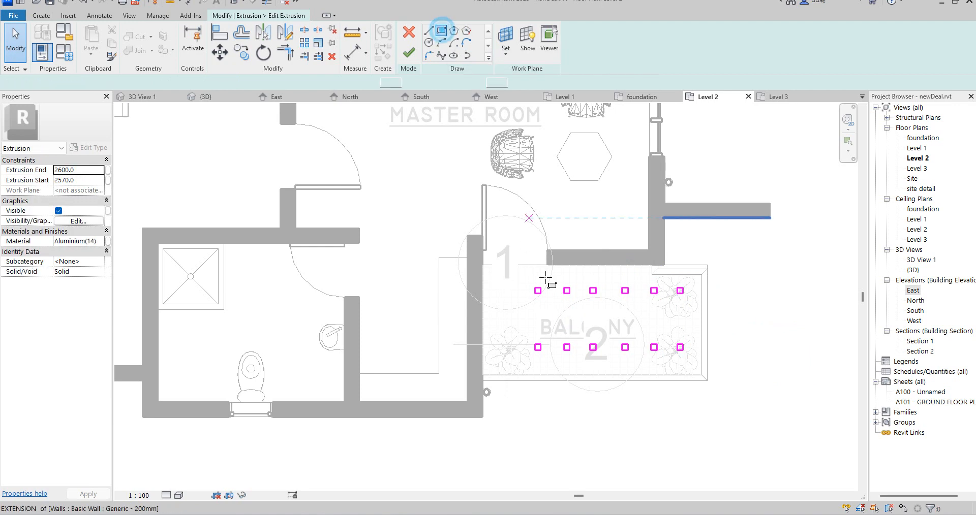
click(503, 282)
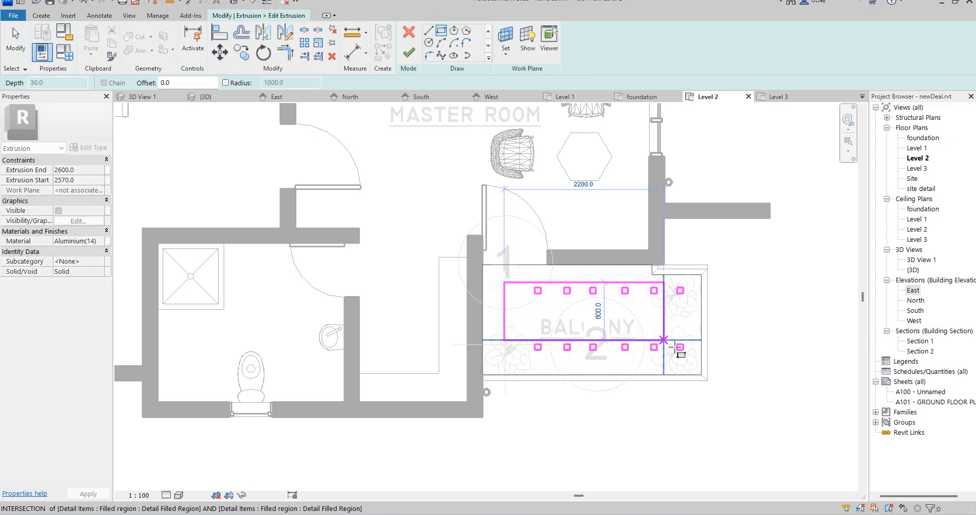
click(692, 362)
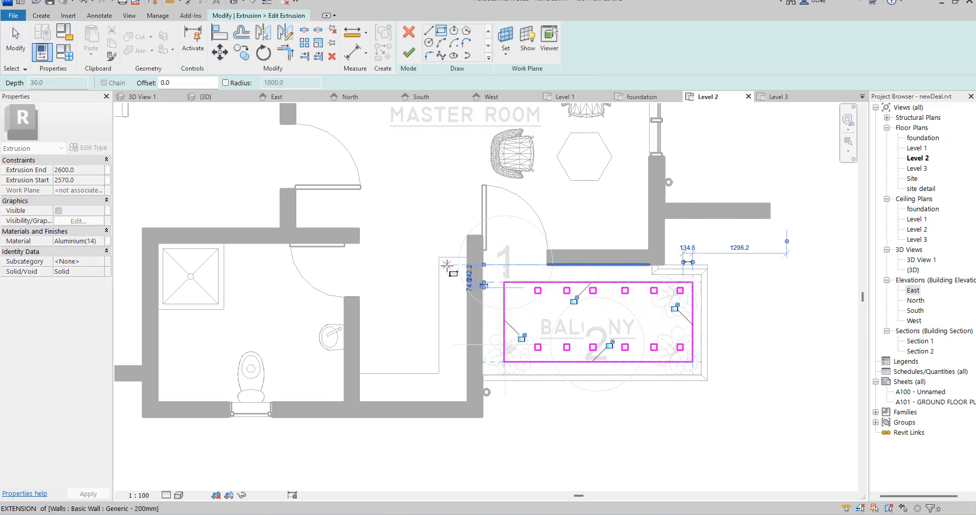
Sketch a second, slightly larger rectangle just outside the first to form a thin frame around the squares
scroll(504, 280, up, 8)
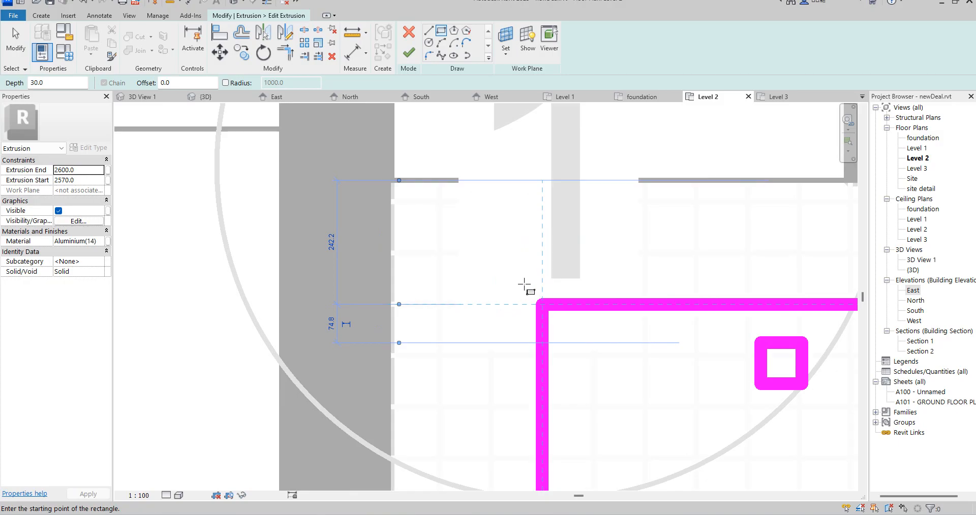
scroll(524, 284, down, 6)
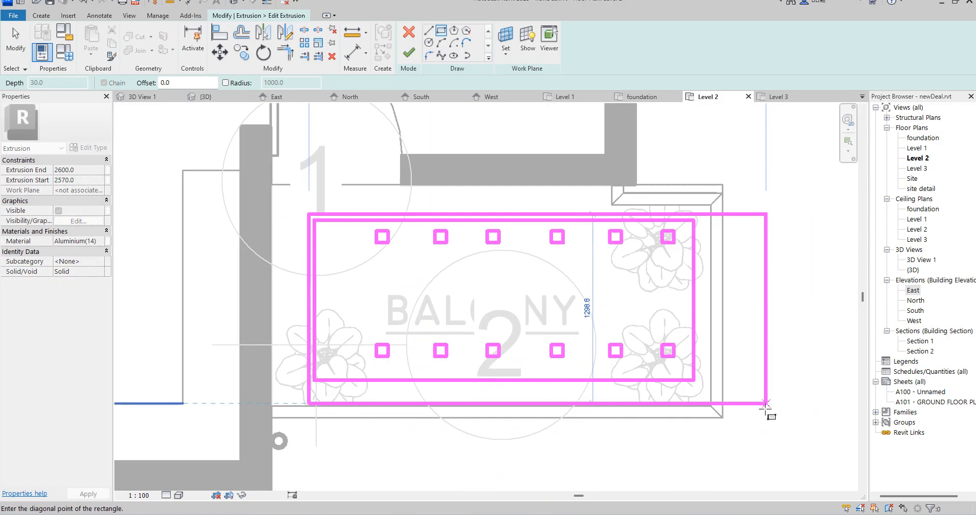
scroll(721, 374, up, 6)
click(721, 374)
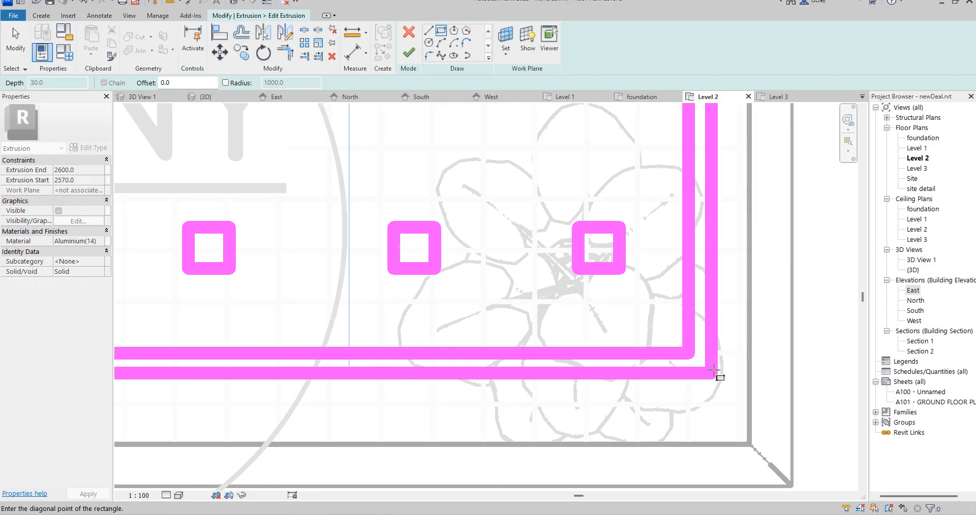
scroll(573, 401, down, 5)
right_click(701, 227)
click(732, 235)
scroll(556, 246, down, 3)
right_click(628, 234)
click(675, 242)
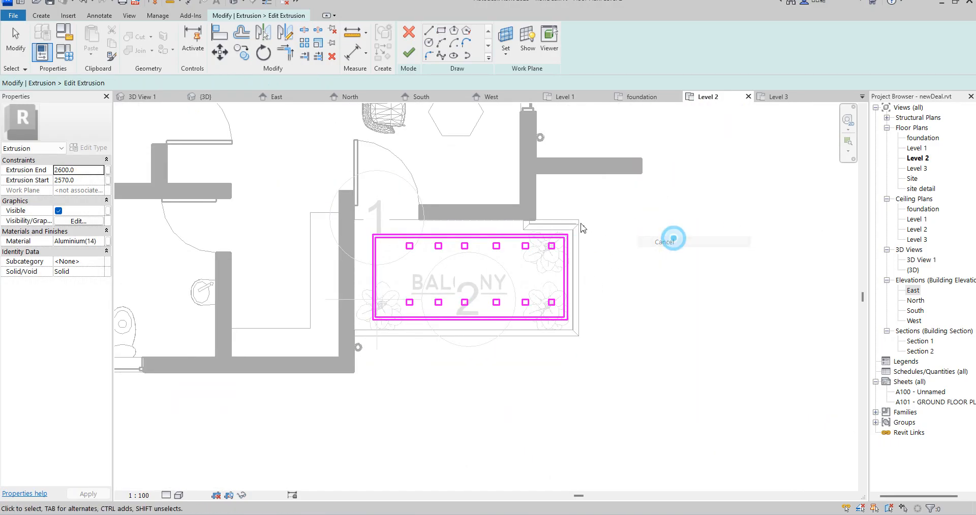
Centre the twelve squares within the frame by nudging them all left, the upper row down and the lower row up
drag(390, 206, 559, 350)
key(Left)
key(Left)
key(Left)
key(Left)
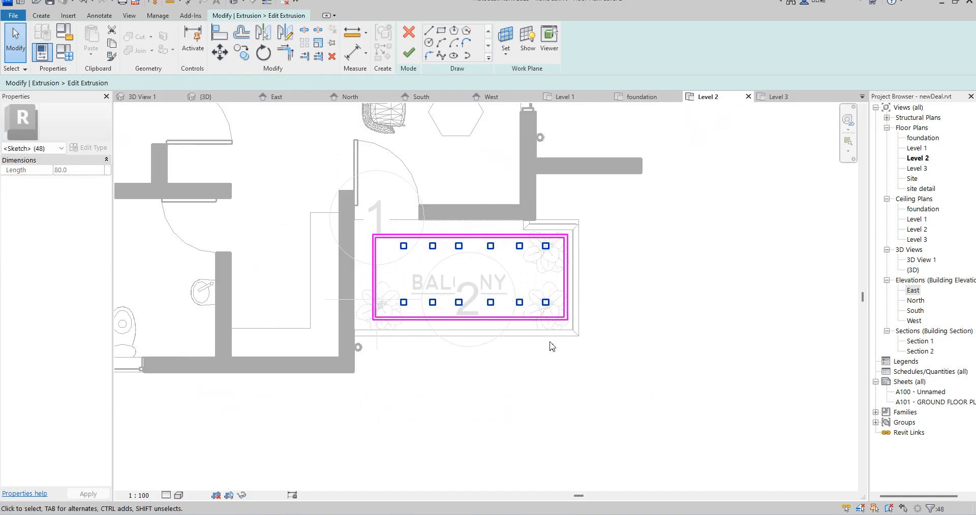
drag(380, 210, 546, 278)
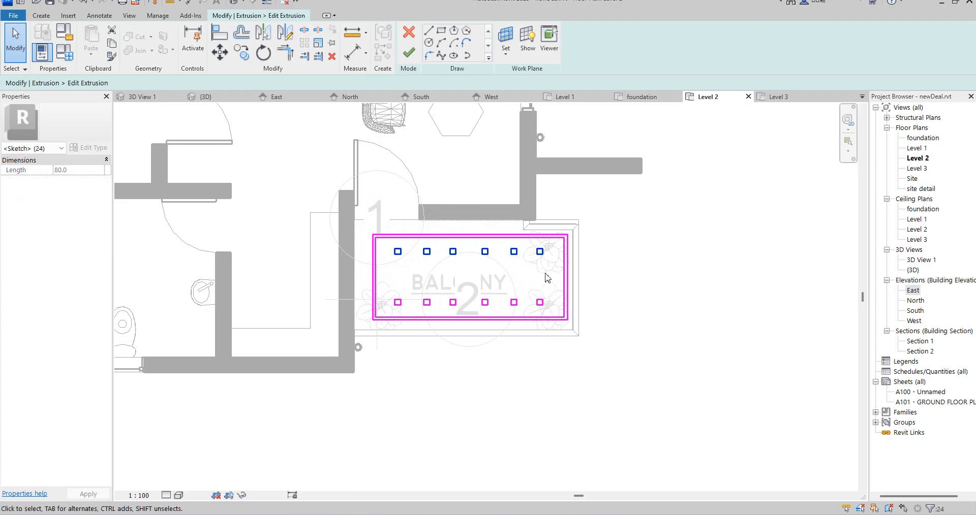
drag(389, 290, 554, 336)
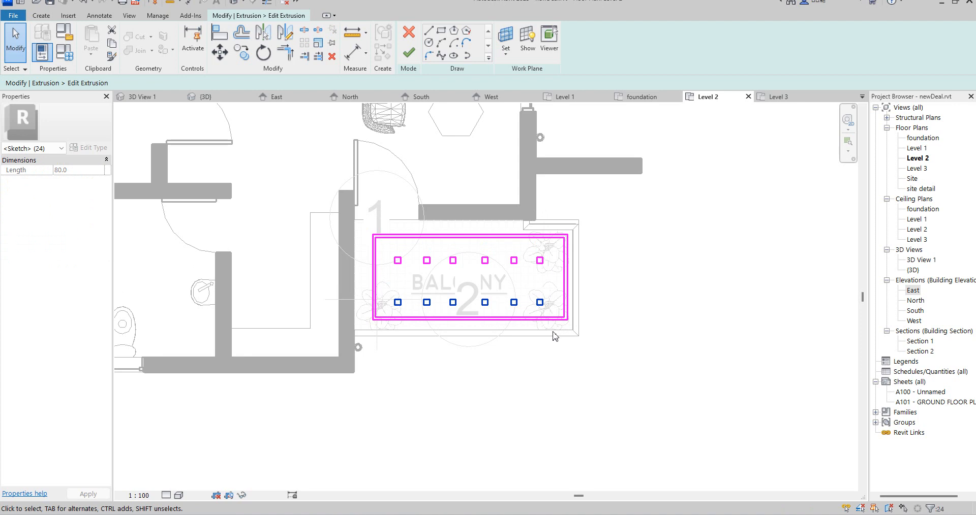
Finish the extrusion sketch of the framed balcony lights and open the 3D View 1 perspective
click(654, 310)
click(409, 53)
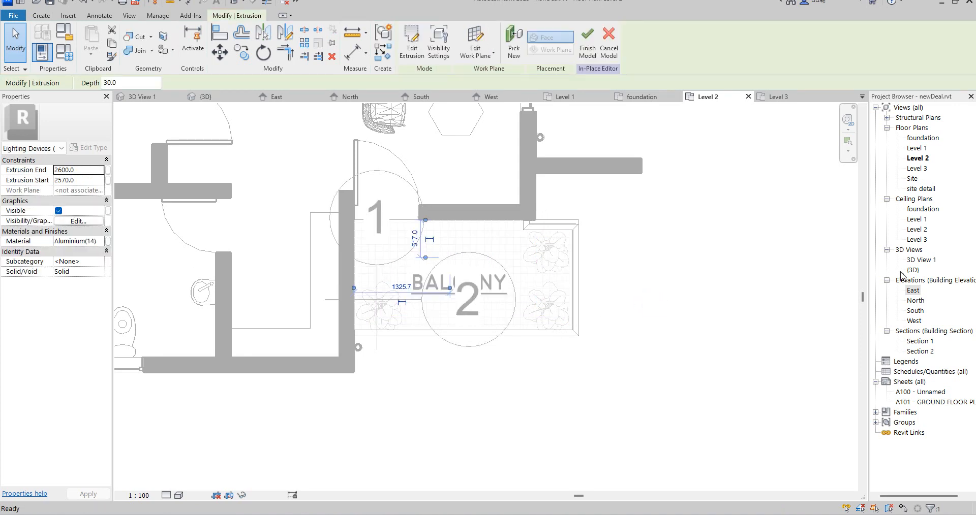
double_click(918, 260)
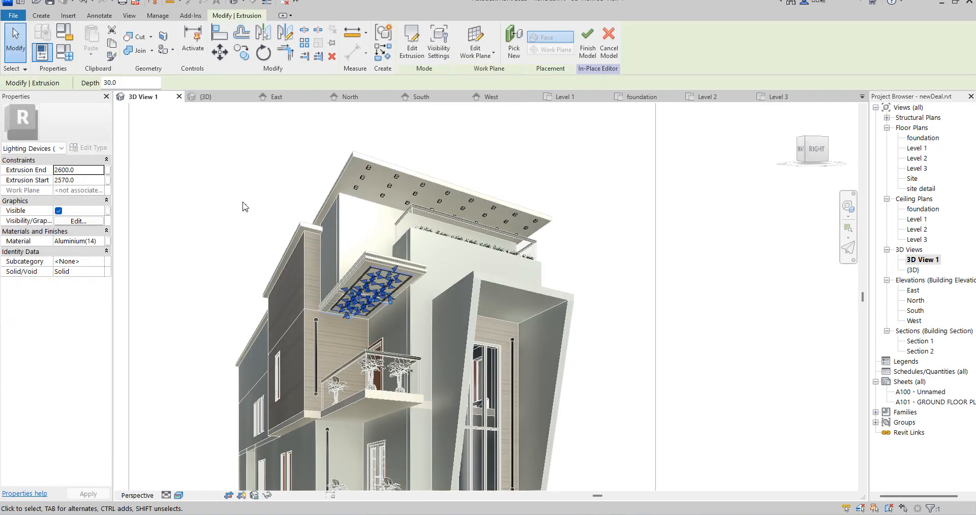
Examine the framed lights under the slab above the balcony and the roof slab lights in the perspective view
click(253, 176)
scroll(509, 333, down, 5)
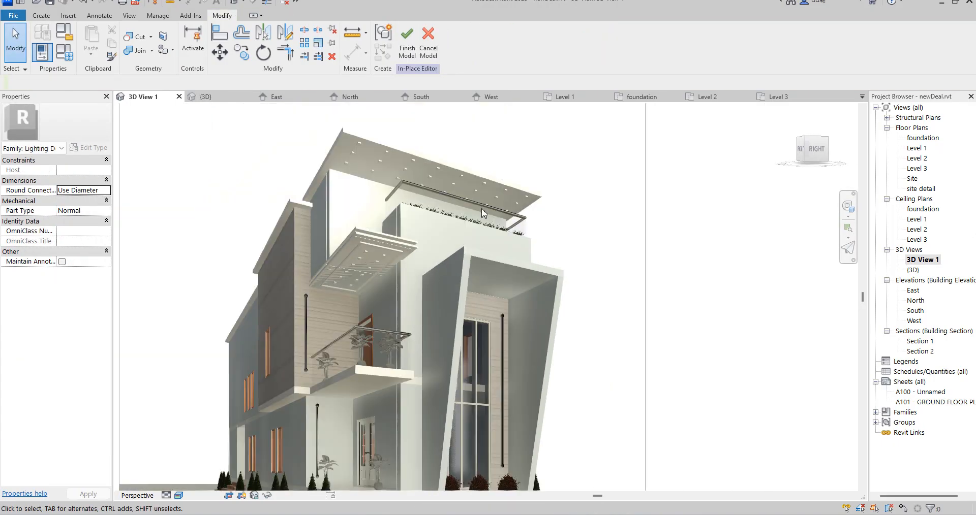
scroll(511, 323, up, 5)
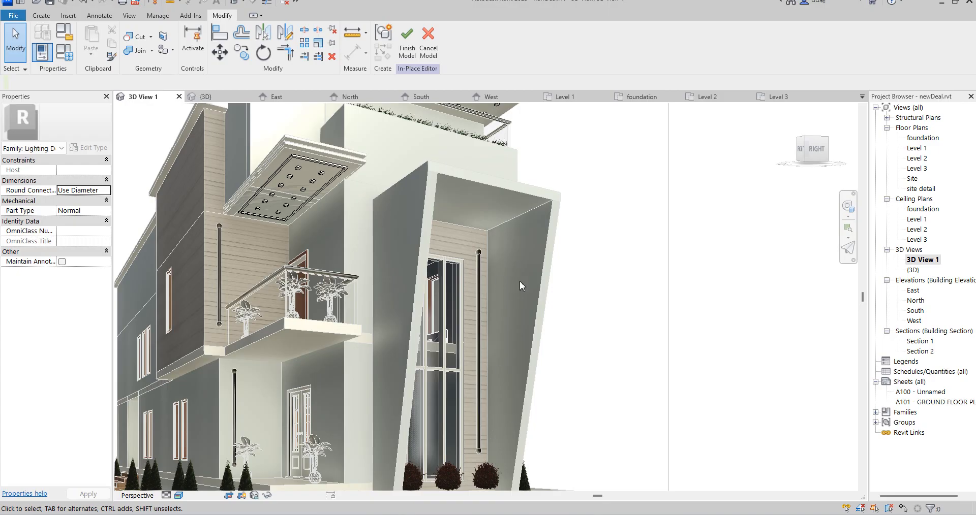
scroll(435, 294, down, 4)
scroll(401, 240, up, 6)
click(384, 228)
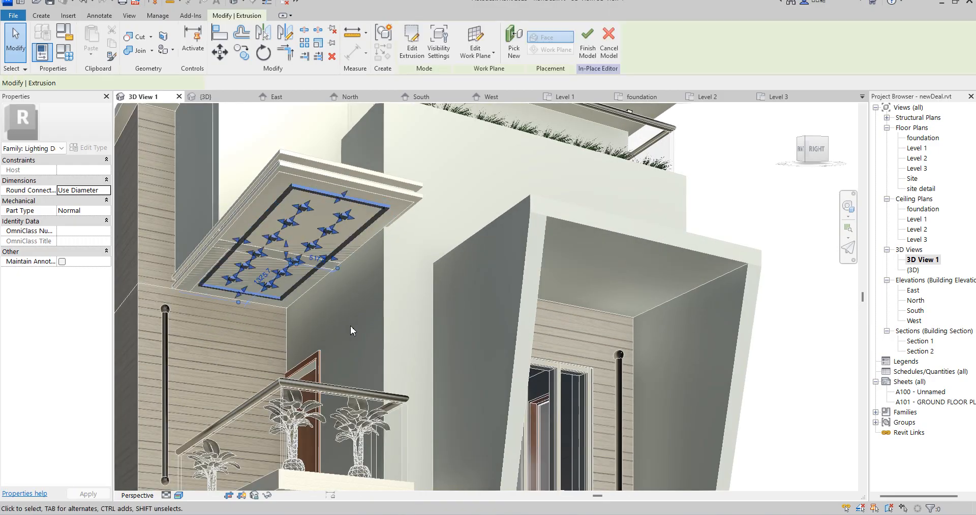
shift+middle_drag(350, 326, 346, 312)
scroll(347, 312, down, 5)
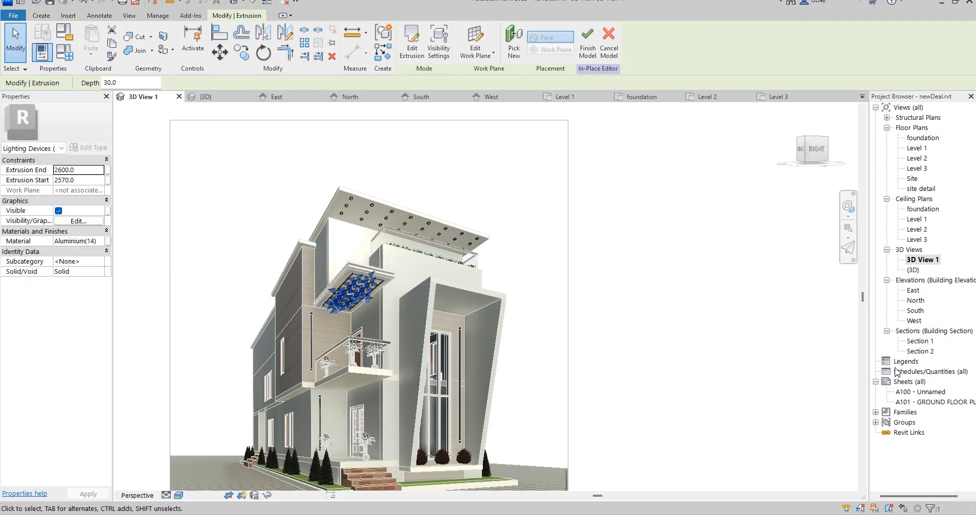
Start a new extrusion in the East elevation, picking the face of the white upper front wall as its work plane
double_click(913, 290)
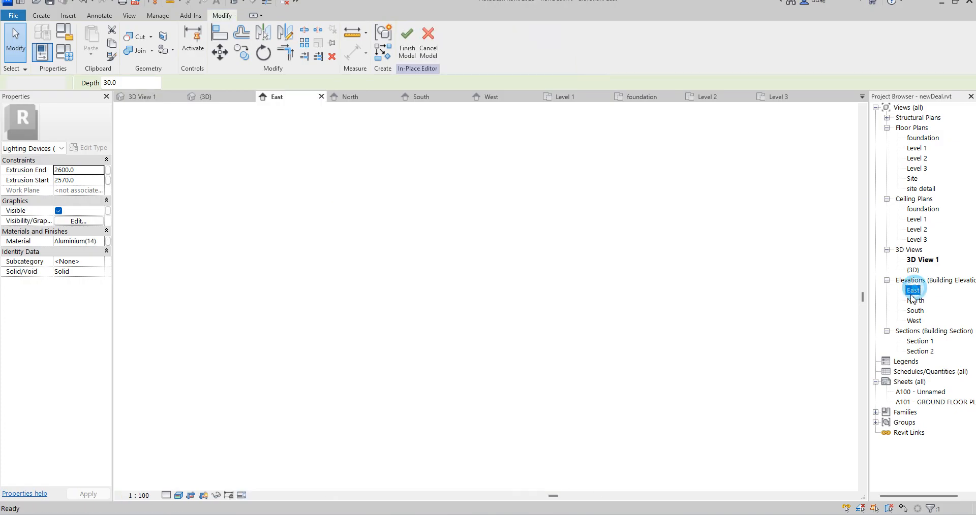
scroll(370, 247, down, 3)
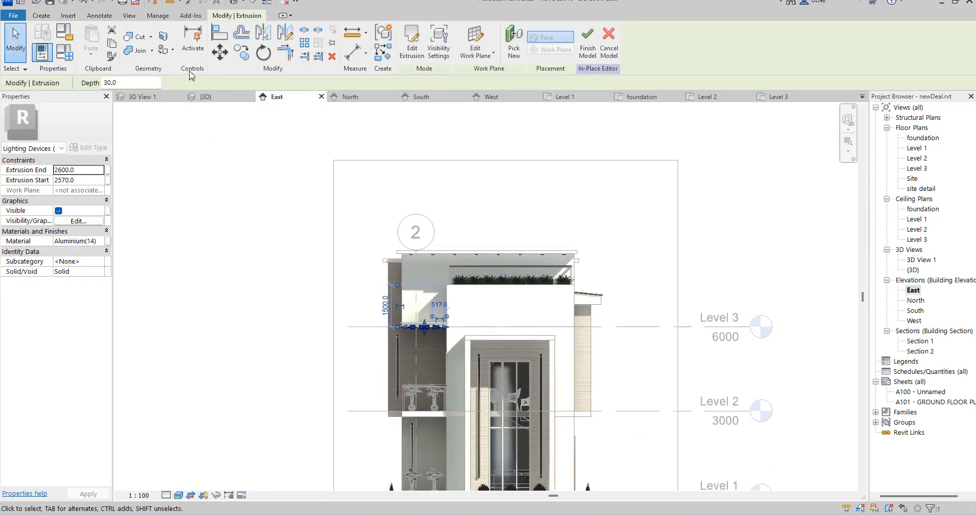
click(41, 15)
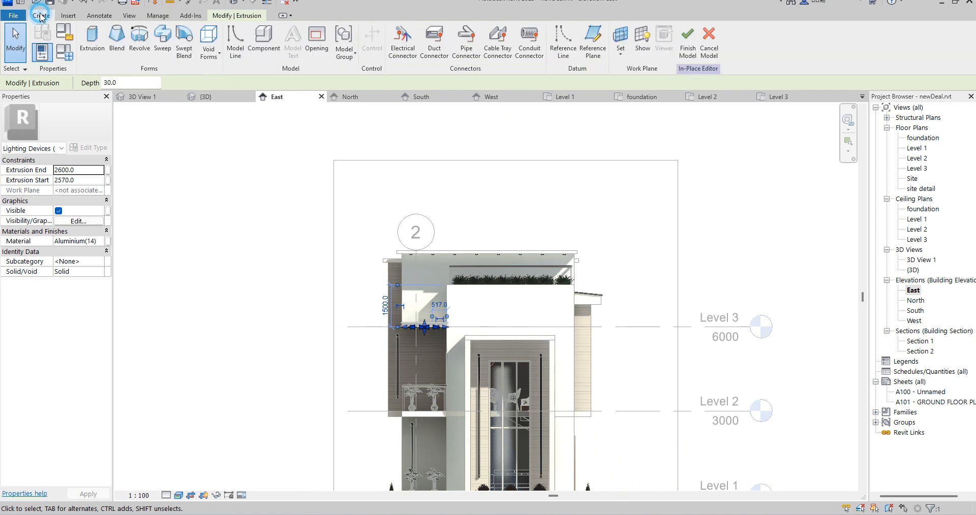
click(91, 40)
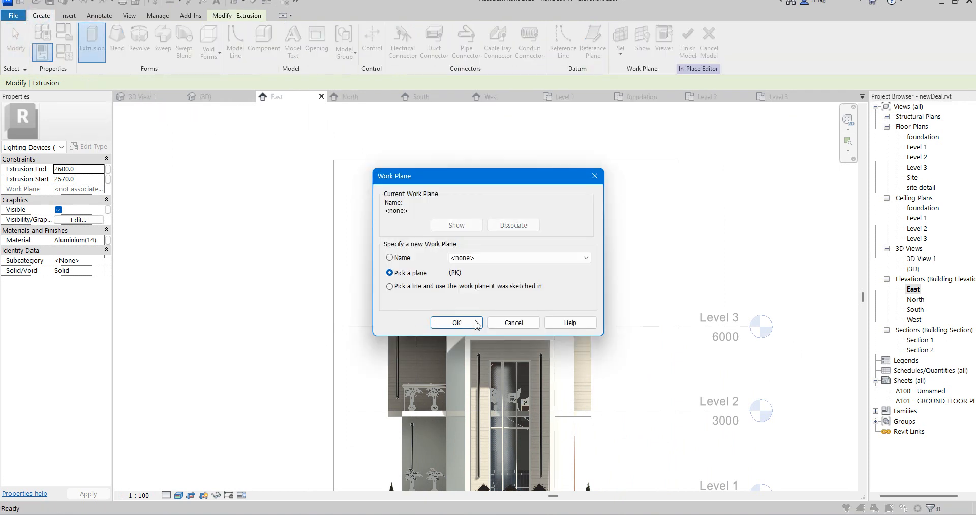
click(457, 323)
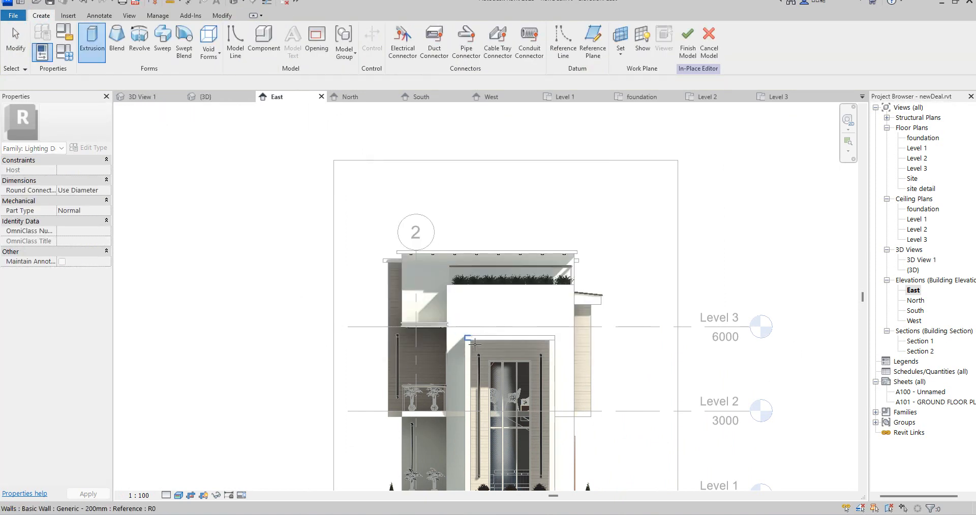
scroll(574, 371, up, 2)
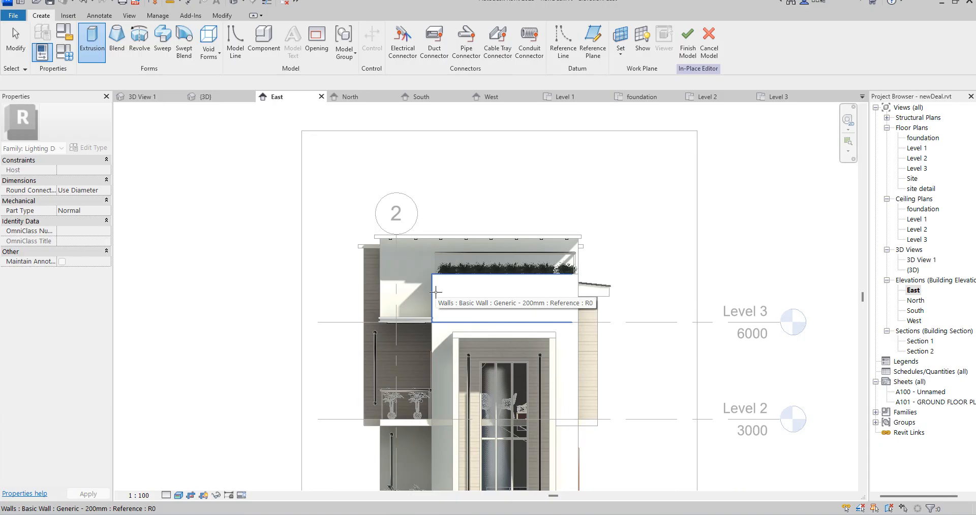
click(435, 292)
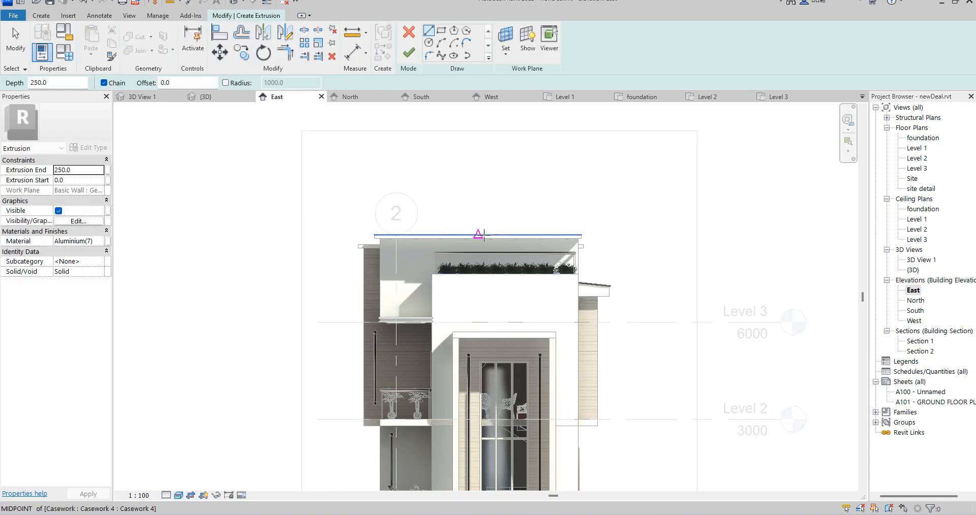
Sketch a rectangle about 2800 mm wide and 4663 mm high inside the projecting surround of the tall front window
scroll(484, 235, down, 2)
scroll(514, 401, up, 2)
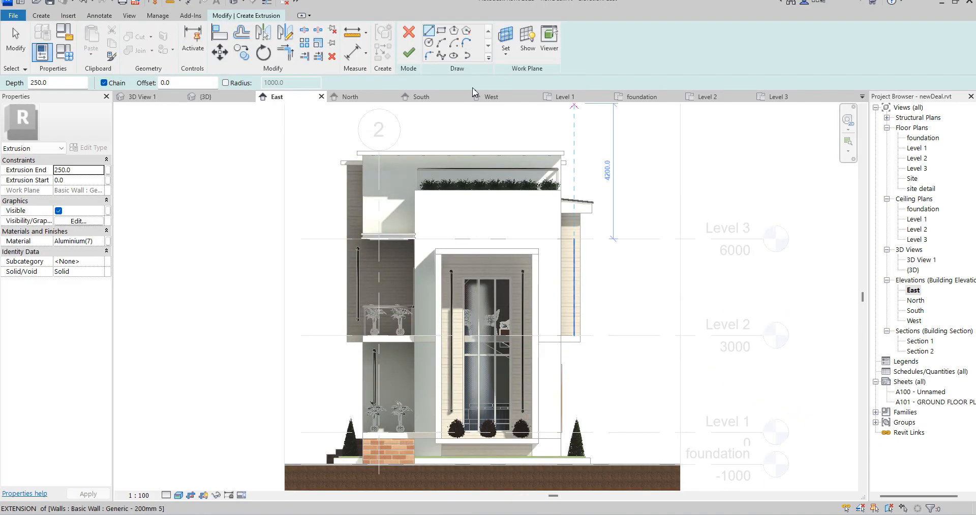
click(441, 30)
scroll(451, 260, up, 4)
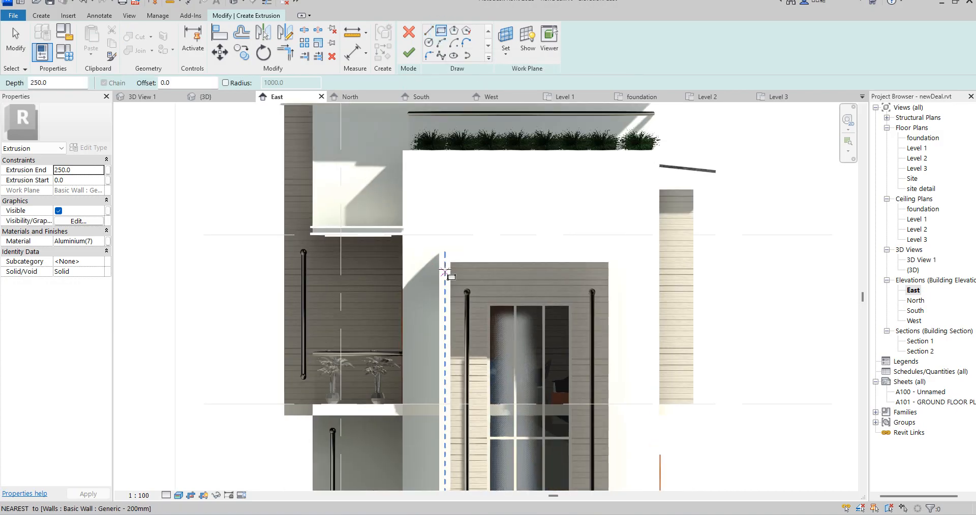
click(461, 265)
scroll(463, 265, down, 5)
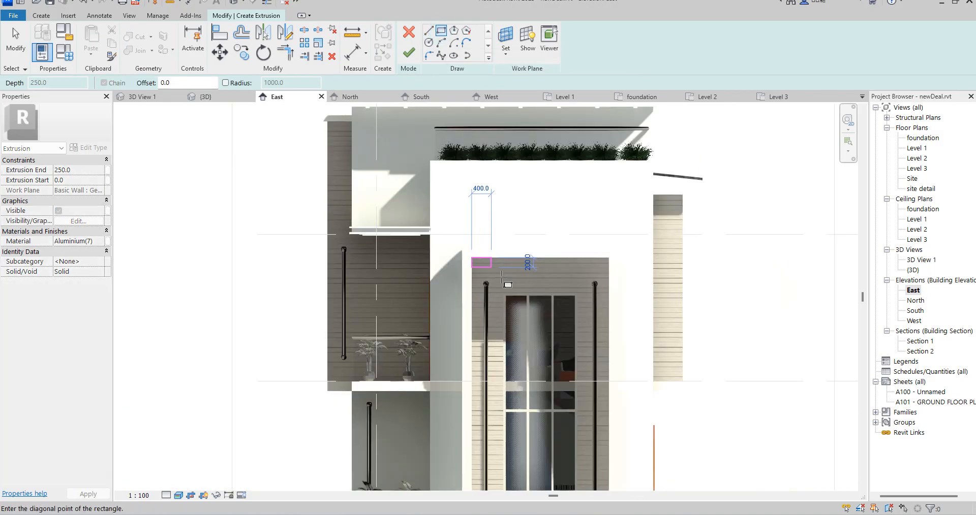
scroll(564, 412, up, 5)
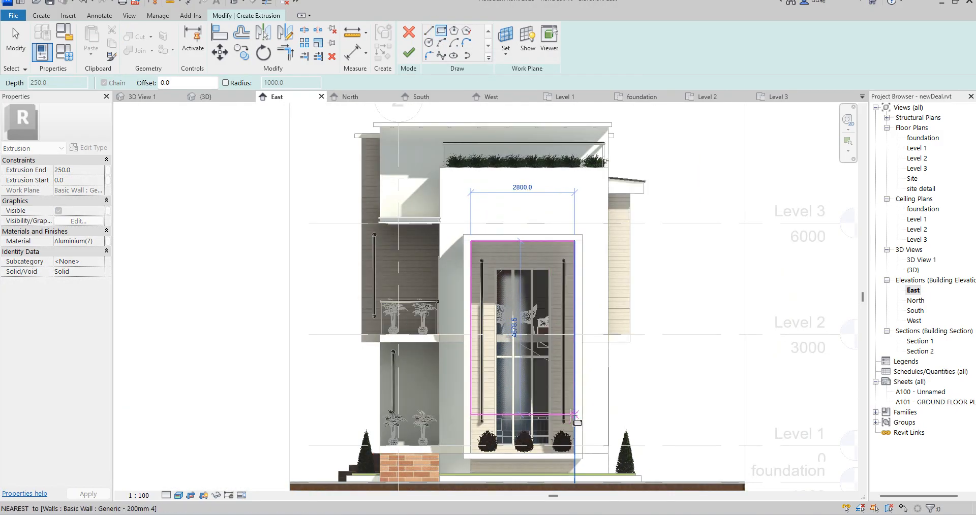
click(577, 413)
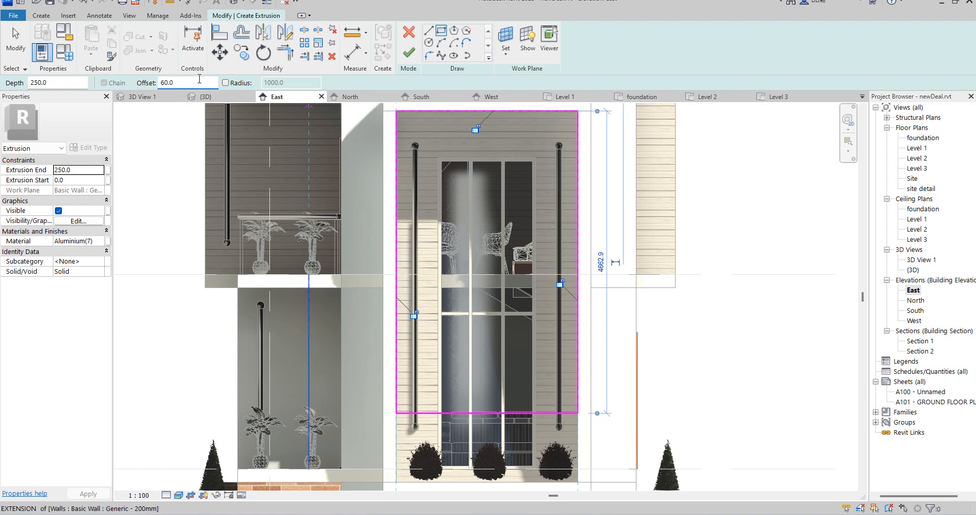
Sketch a second rectangle inside the first with a -60 mm offset to form a thin border
text(-)
click(396, 111)
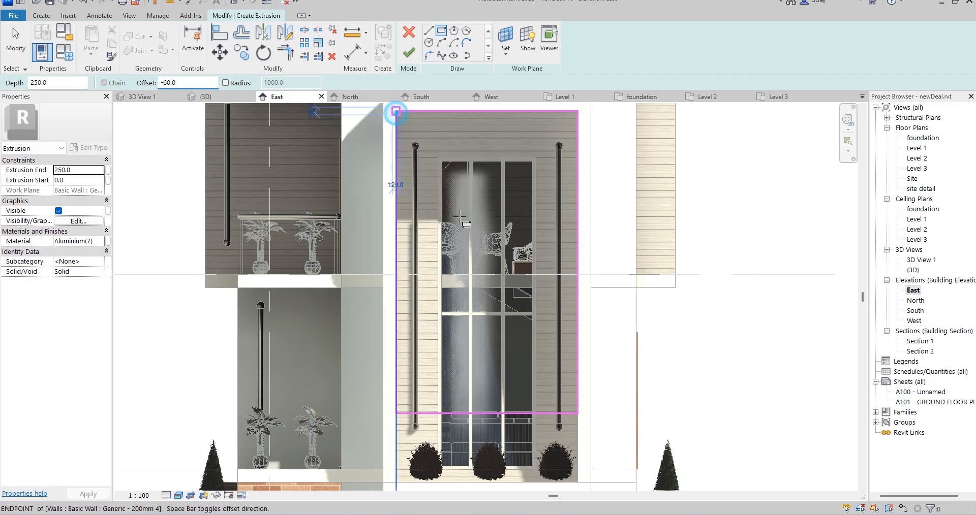
click(578, 414)
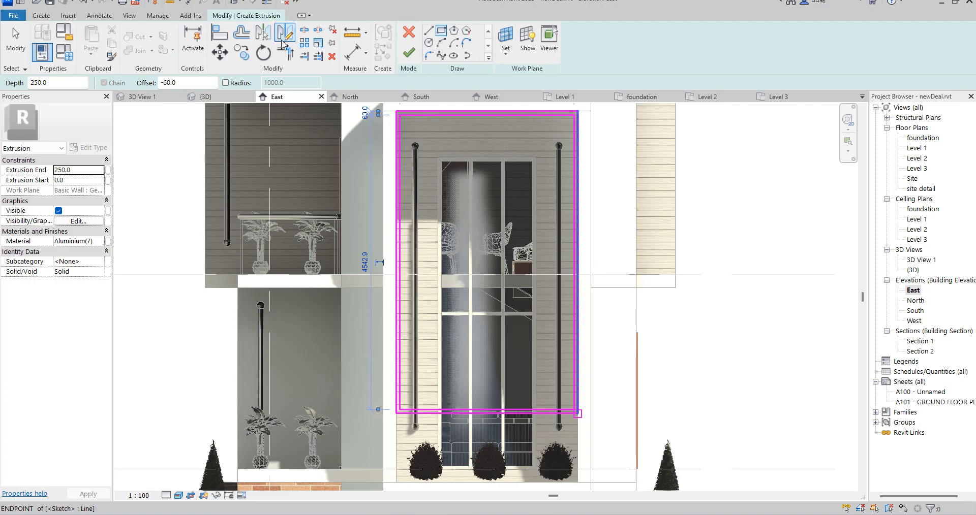
Trim the border's lower corners to remove the bottom strip, leaving an inverted U with closed leg ends
click(288, 60)
scroll(305, 352, up, 6)
click(271, 382)
click(224, 343)
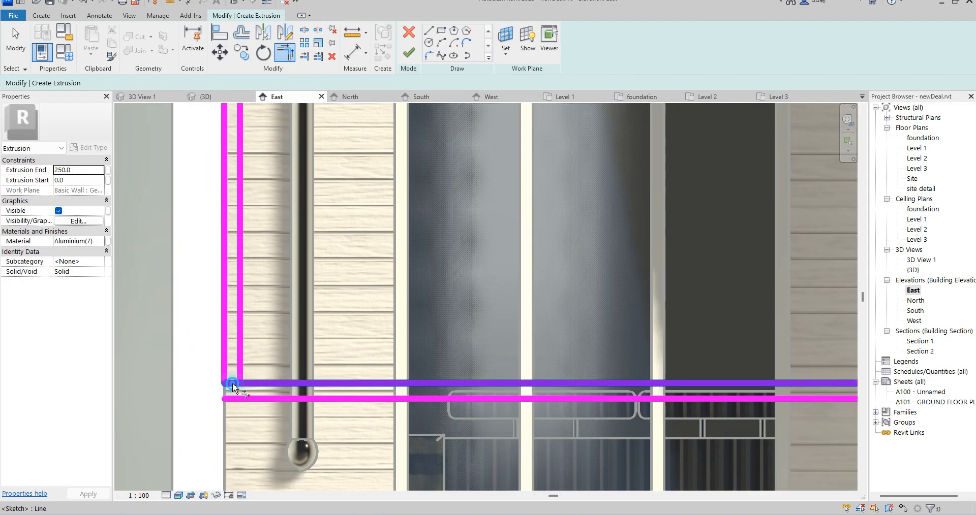
scroll(244, 386, down, 4)
scroll(639, 381, up, 4)
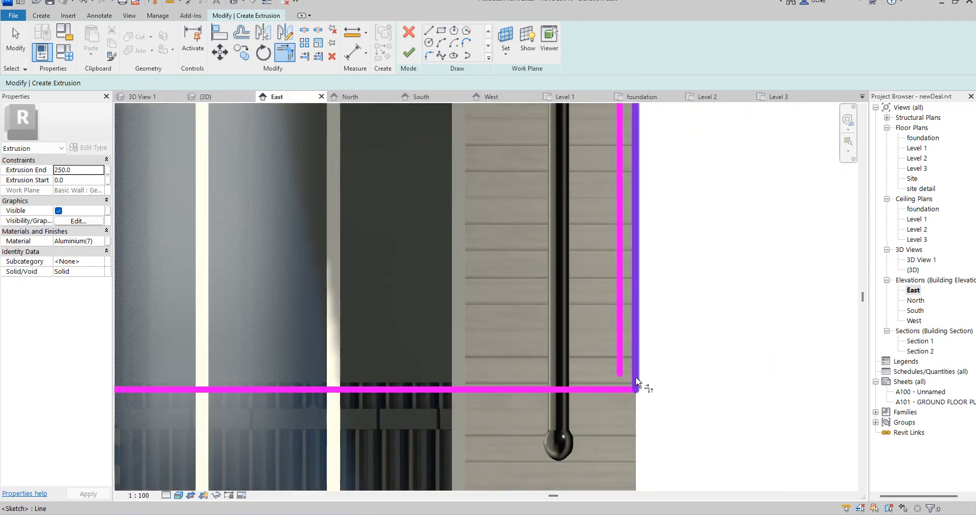
scroll(635, 386, up, 3)
click(625, 404)
click(601, 359)
scroll(601, 358, down, 3)
Align the lower end of the inverted U's right leg with the lower end of its left leg
click(214, 39)
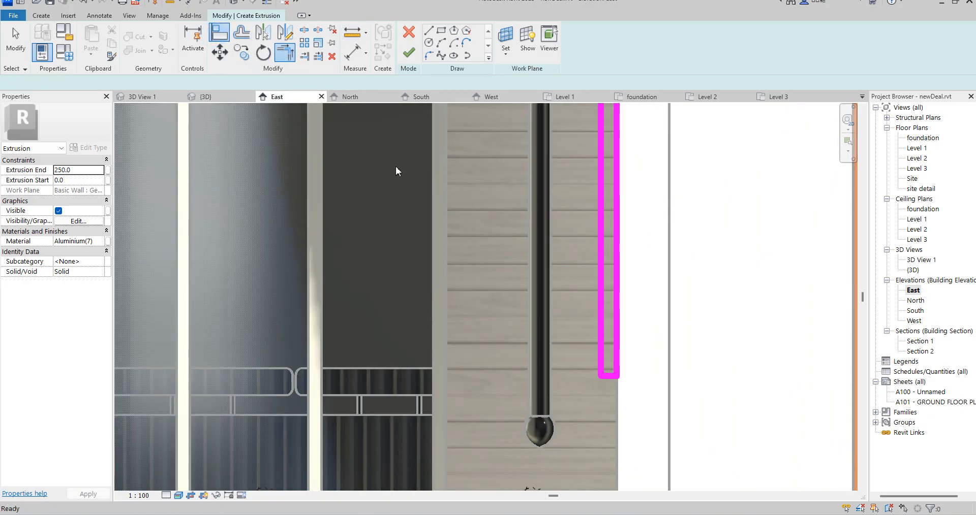
scroll(302, 225, down, 4)
scroll(375, 218, up, 1)
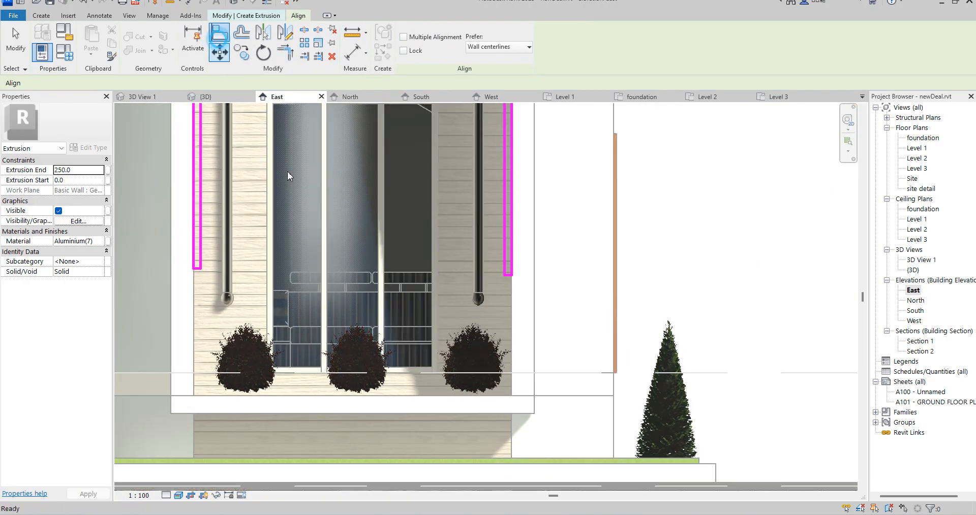
scroll(224, 265, up, 5)
click(178, 283)
scroll(178, 283, down, 3)
scroll(808, 298, up, 3)
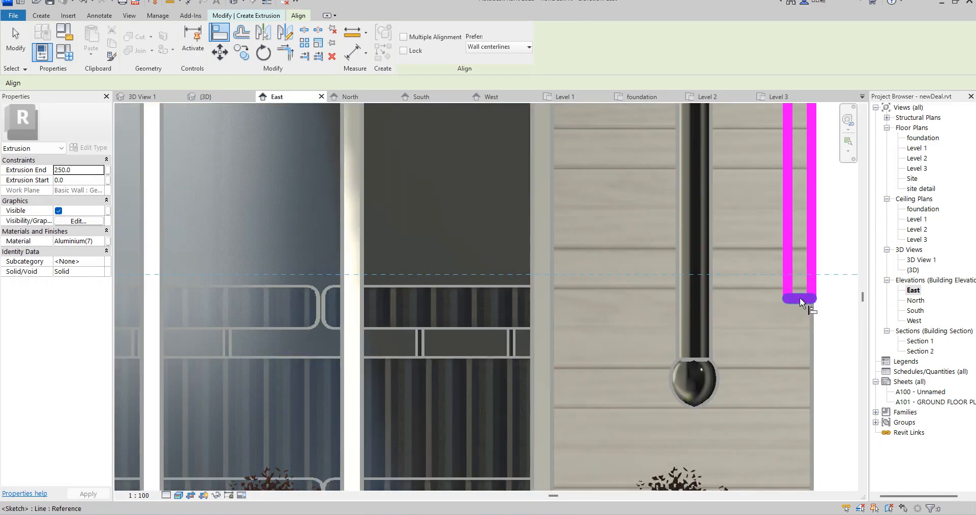
click(807, 300)
scroll(563, 308, down, 2)
right_click(356, 211)
click(395, 225)
scroll(426, 262, down, 4)
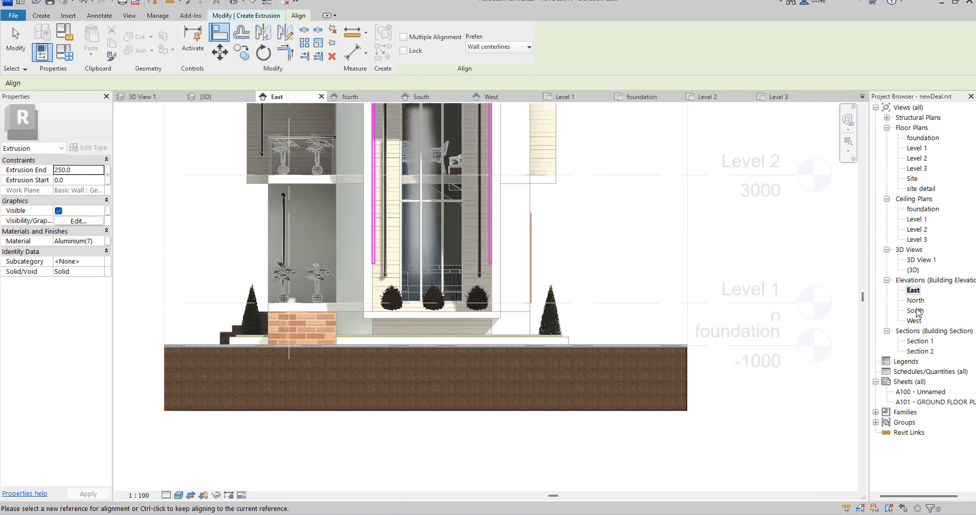
Open the South elevation and finish the inverted U extrusion sketch
double_click(914, 321)
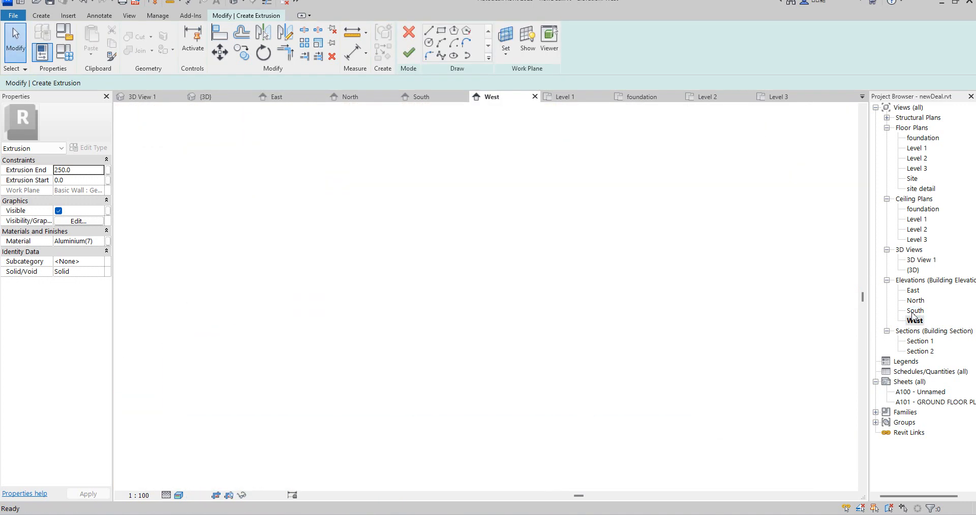
double_click(914, 311)
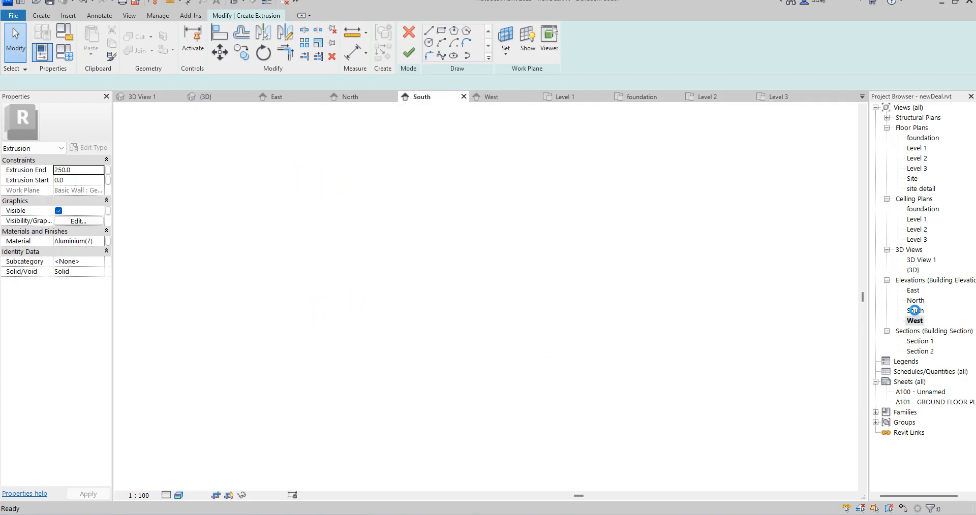
scroll(558, 291, up, 3)
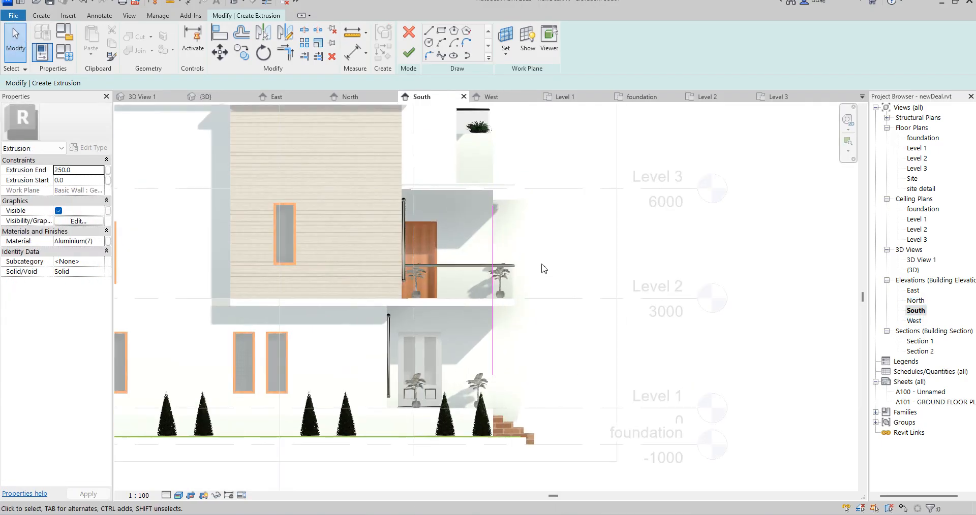
scroll(480, 241, up, 6)
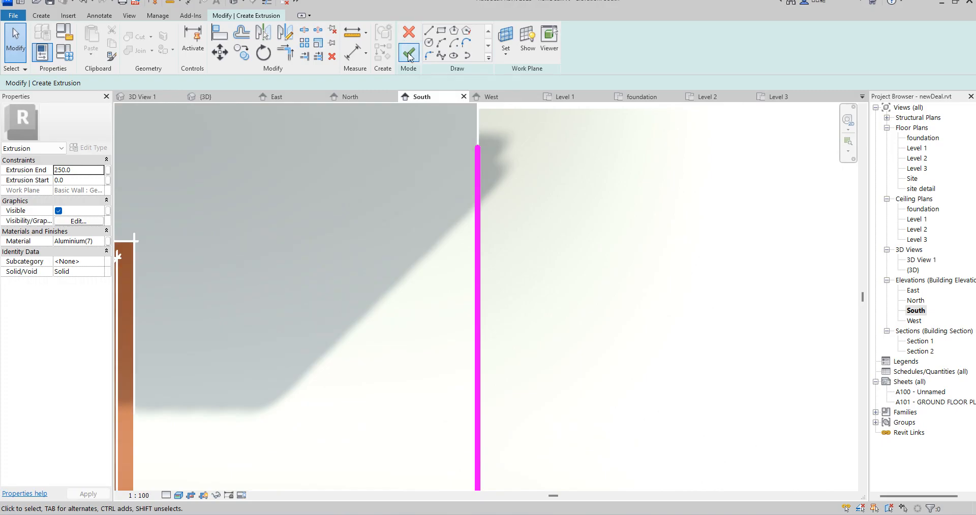
click(408, 52)
Reduce the depth of the inverted U extrusion by setting its Extrusion End to 60 mm
scroll(458, 249, down, 4)
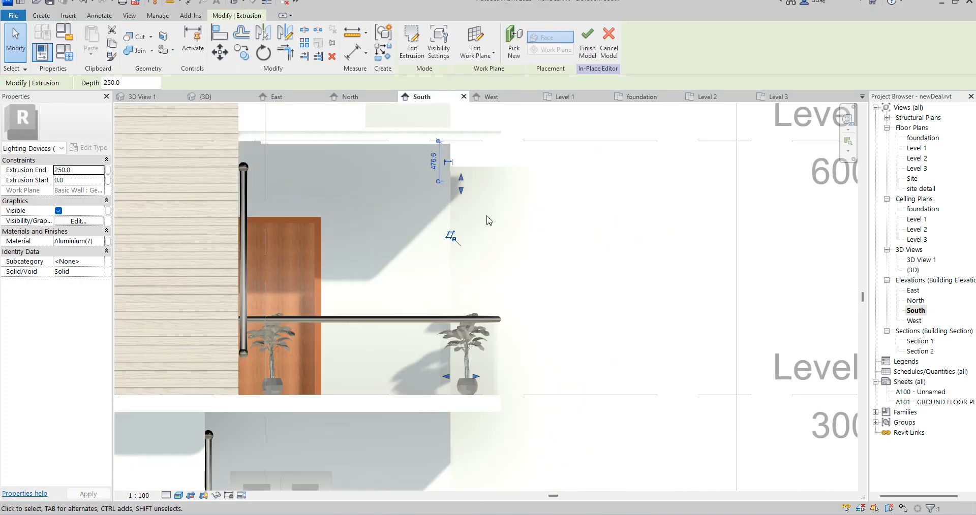
scroll(487, 220, up, 3)
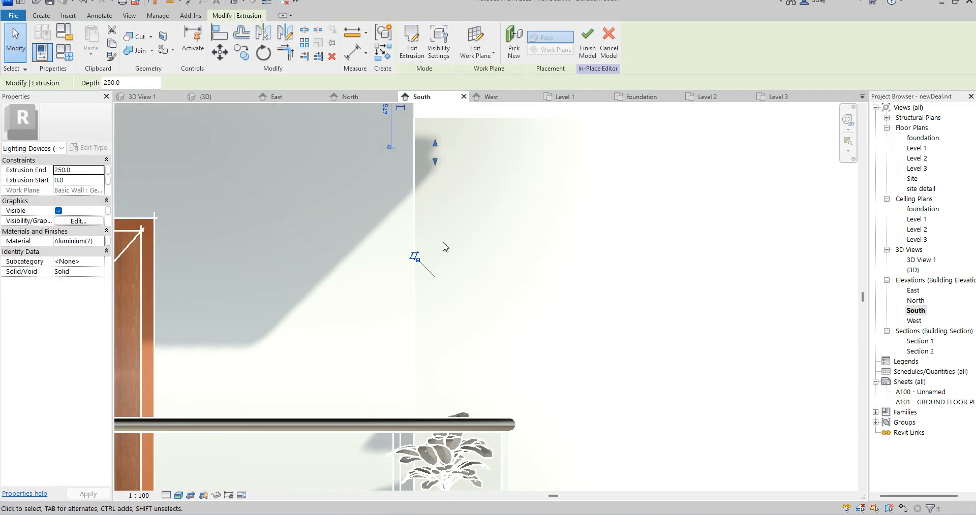
scroll(432, 250, down, 3)
scroll(460, 325, up, 3)
scroll(454, 247, down, 3)
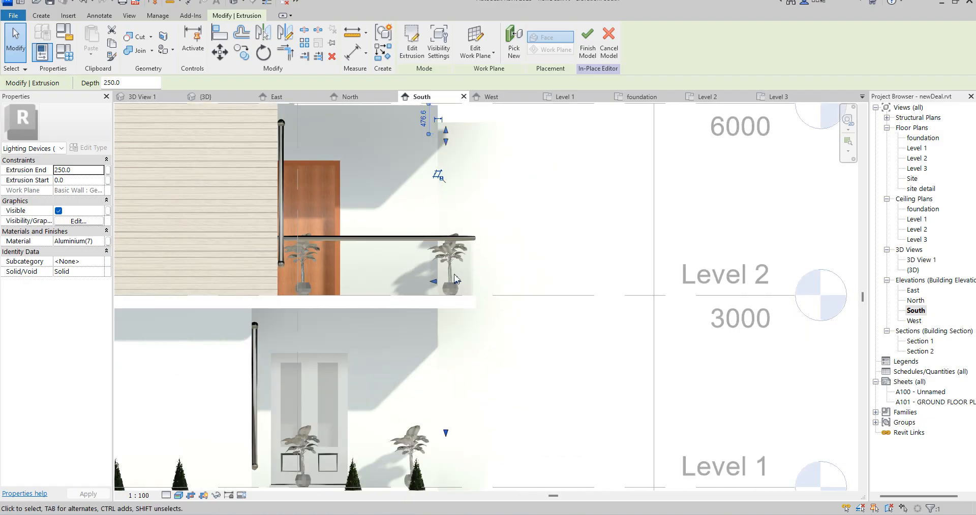
scroll(453, 280, up, 3)
drag(454, 280, 428, 284)
scroll(517, 260, down, 3)
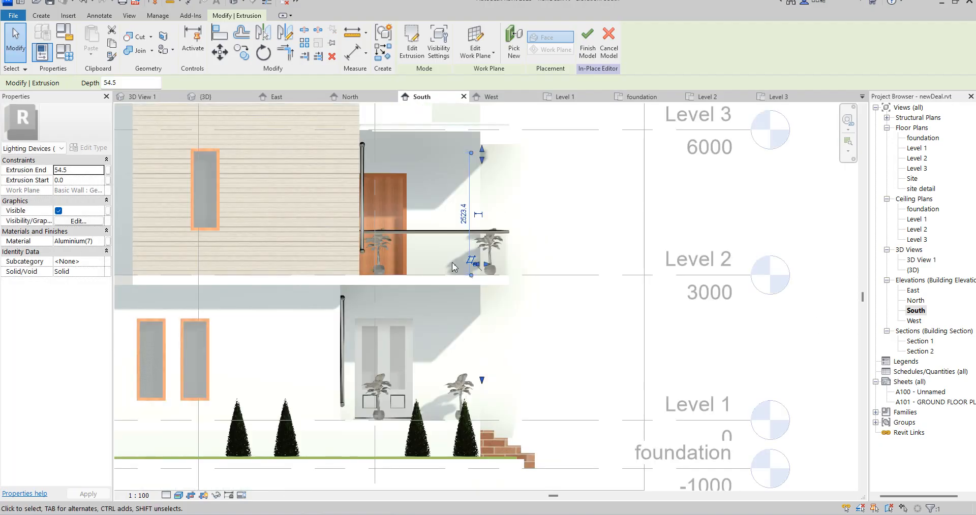
click(67, 170)
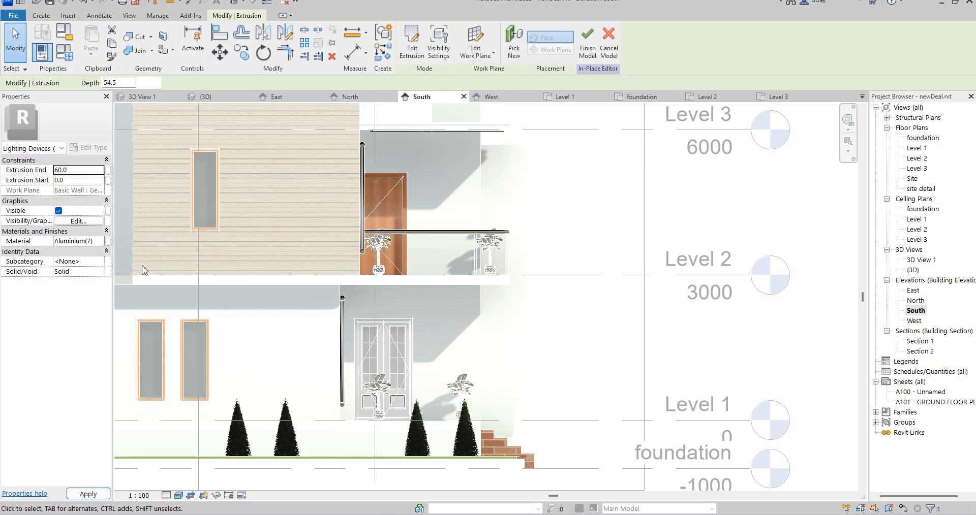
Assign the Aluminium(14) material to the inverted U extrusion
click(99, 242)
click(100, 241)
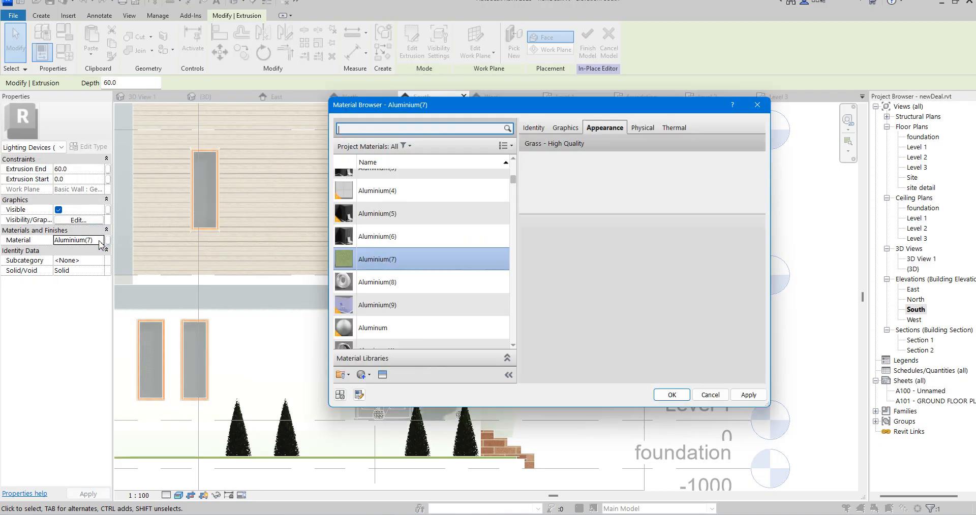
scroll(363, 331, down, 1)
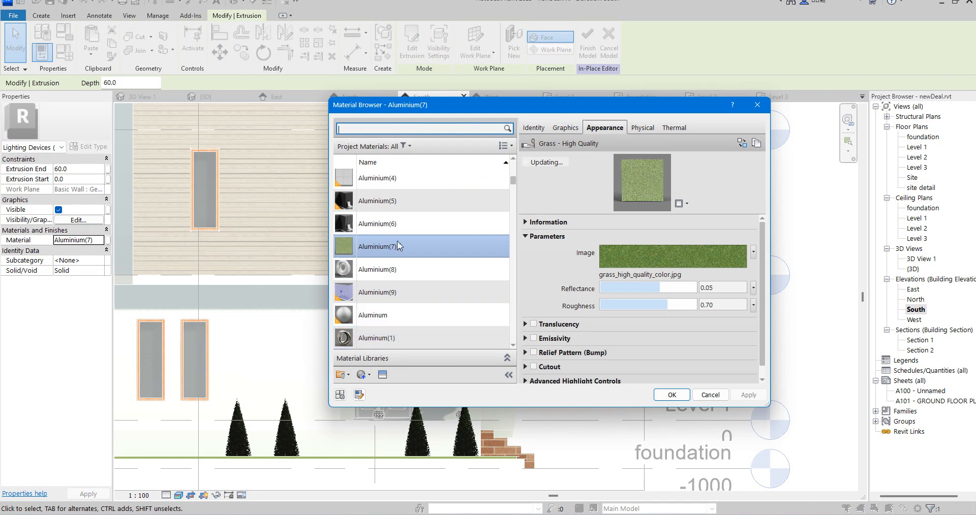
scroll(403, 320, down, 5)
scroll(403, 331, down, 2)
scroll(402, 254, up, 6)
click(395, 239)
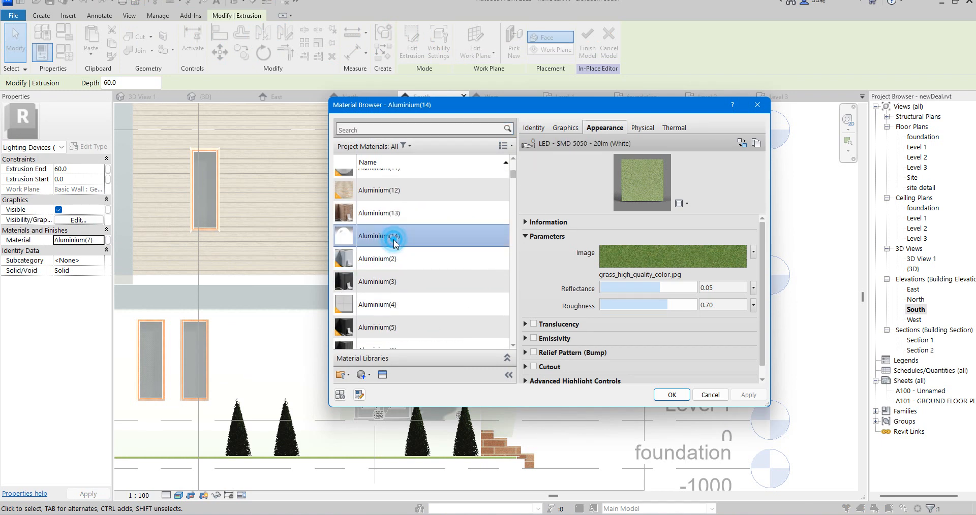
key(Return)
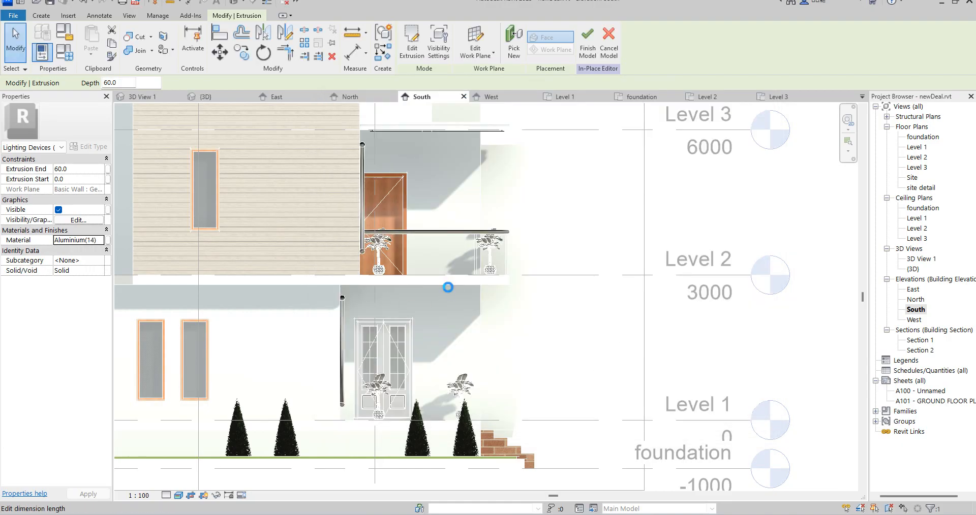
Move the inverted U extrusion 180 mm outward from the front wall in the South elevation, with Constrain off and Disjoin on
scroll(449, 292, down, 5)
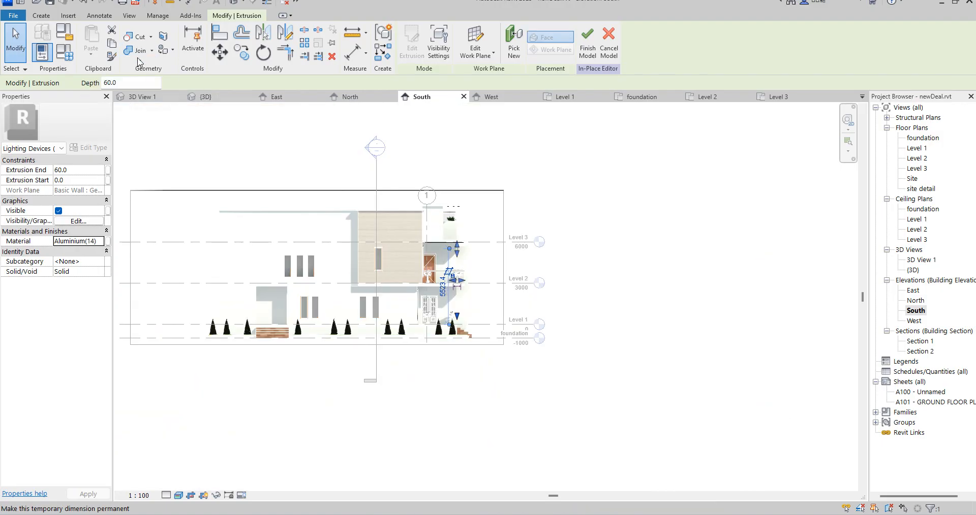
click(226, 60)
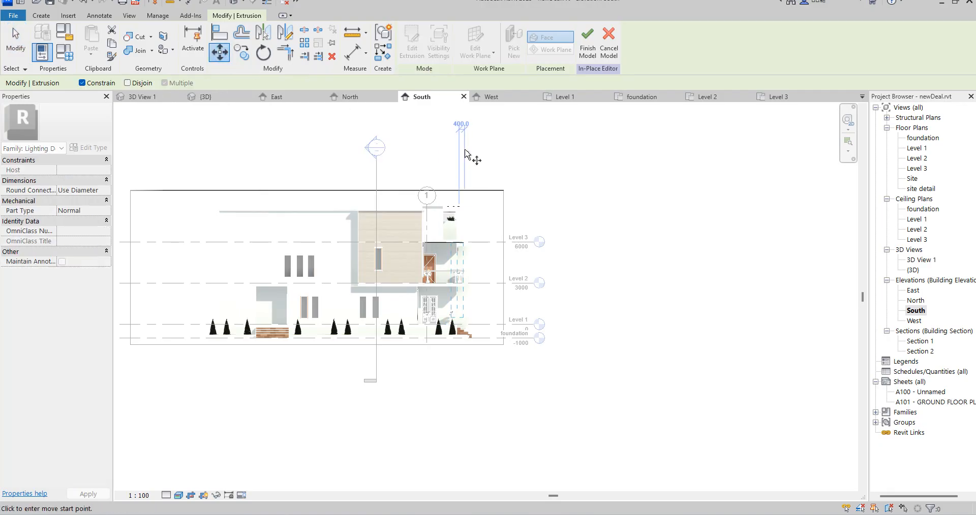
scroll(460, 251, up, 5)
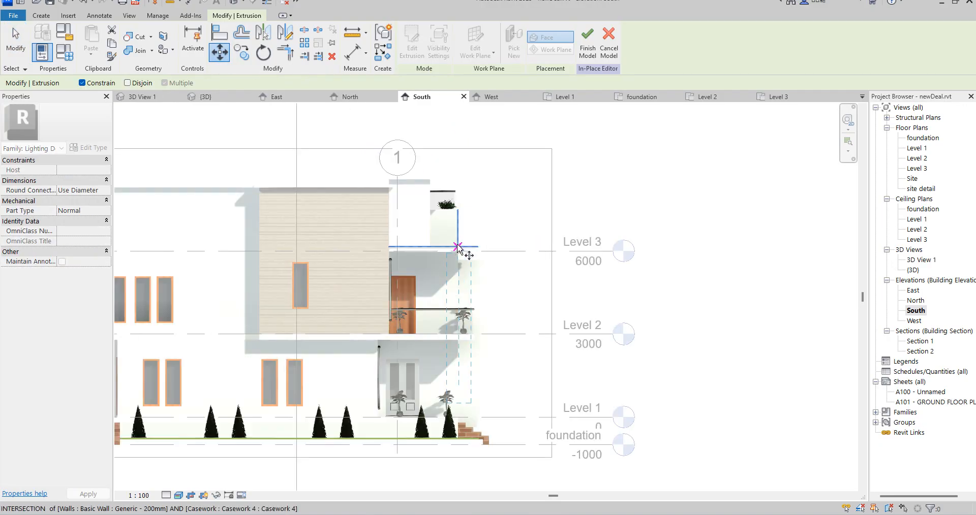
scroll(460, 252, up, 3)
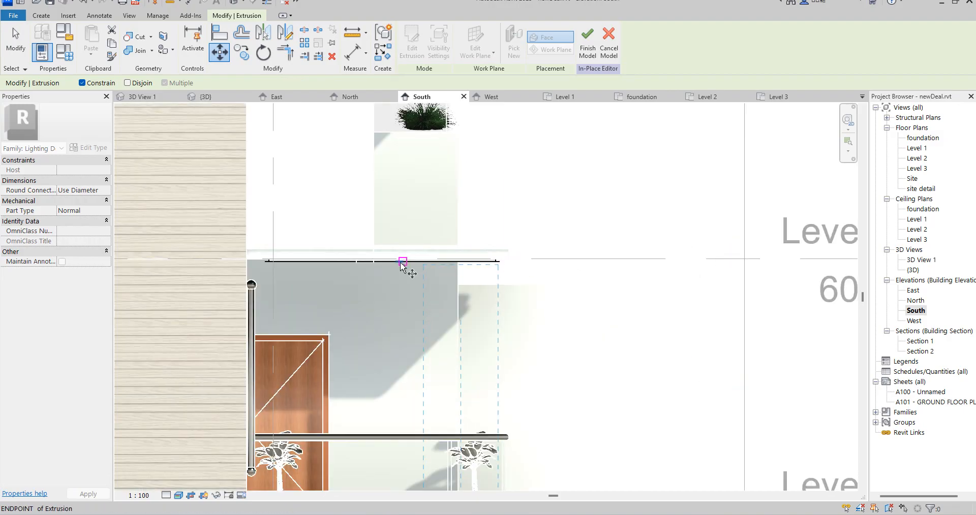
scroll(403, 265, down, 5)
scroll(410, 255, up, 5)
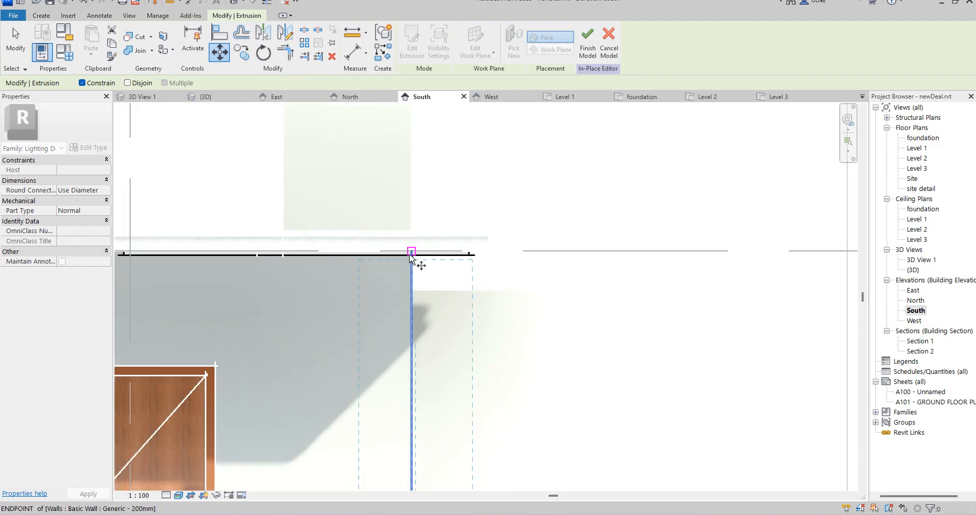
click(410, 256)
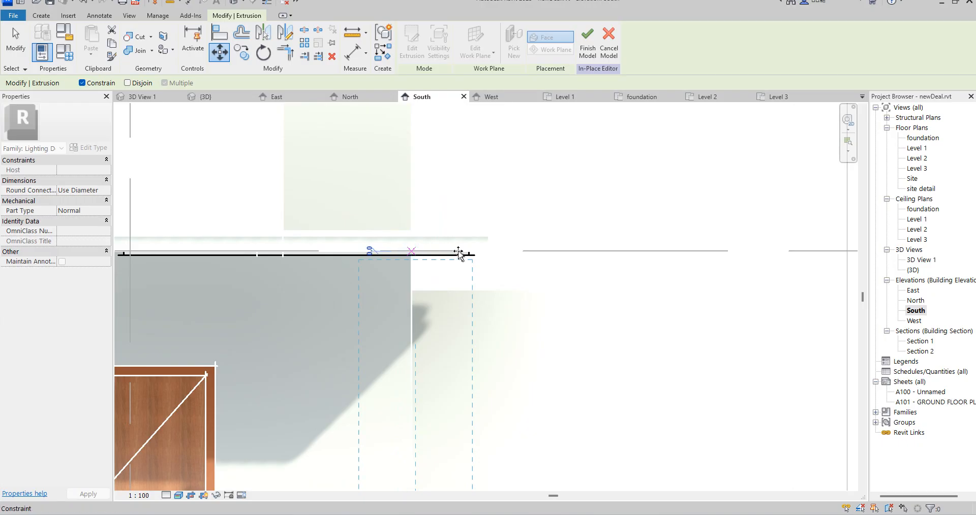
click(83, 84)
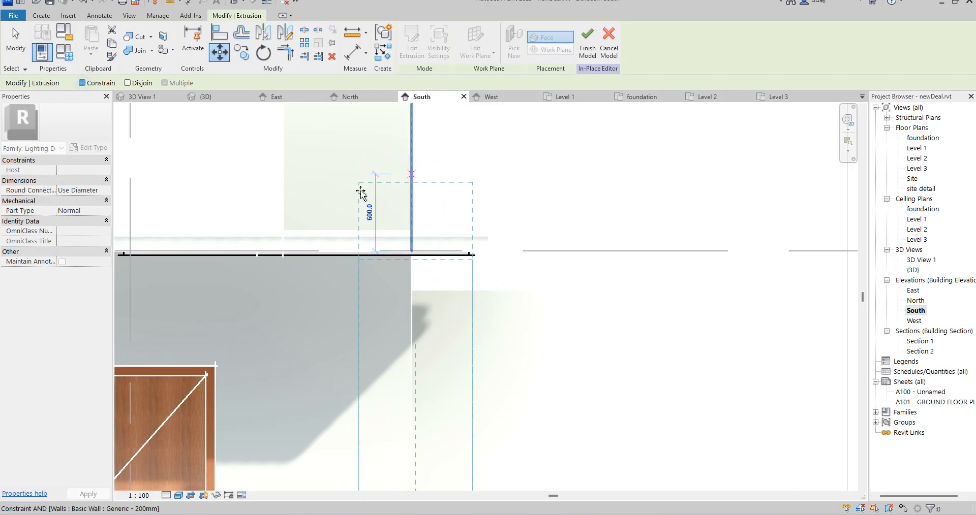
click(127, 83)
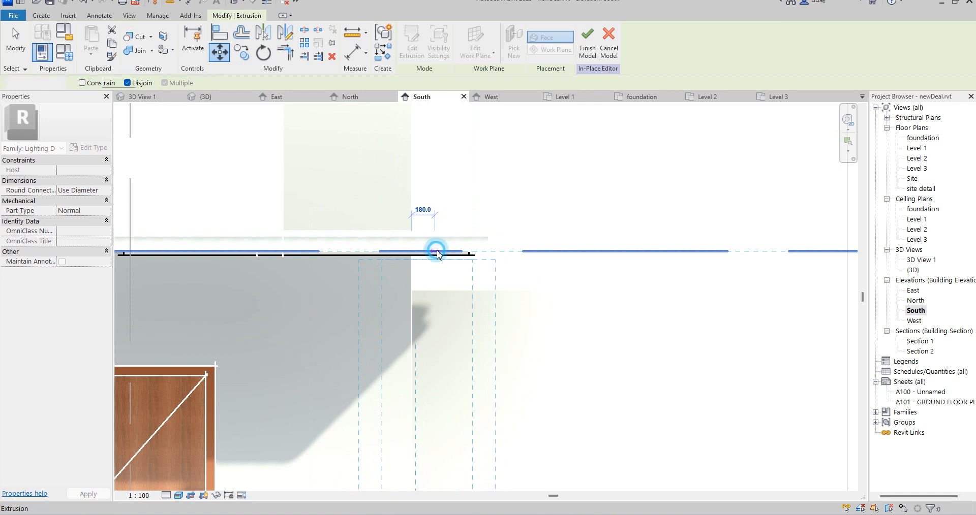
click(436, 253)
scroll(447, 244, down, 6)
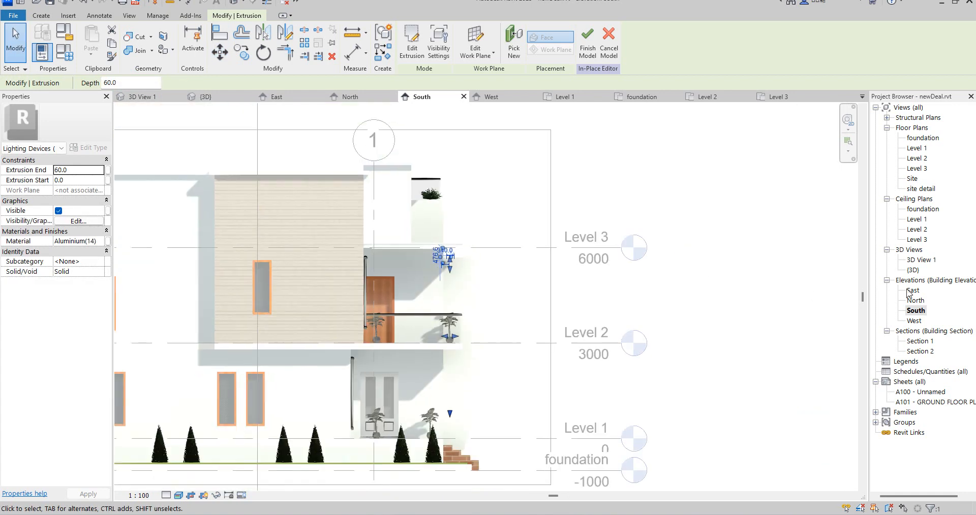
Stretch both legs of the inverted U down to the floor slab behind the shrubs in 3D View 1
double_click(920, 260)
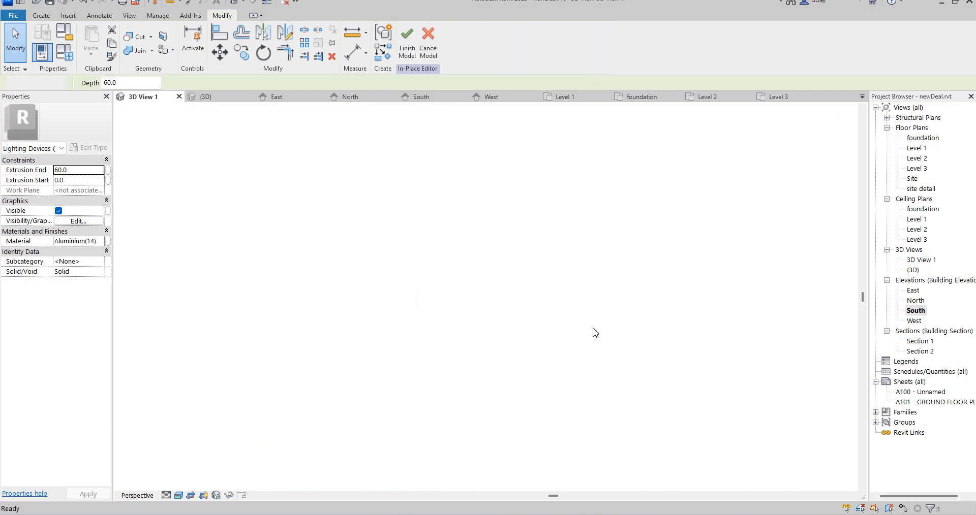
click(478, 364)
scroll(477, 364, up, 5)
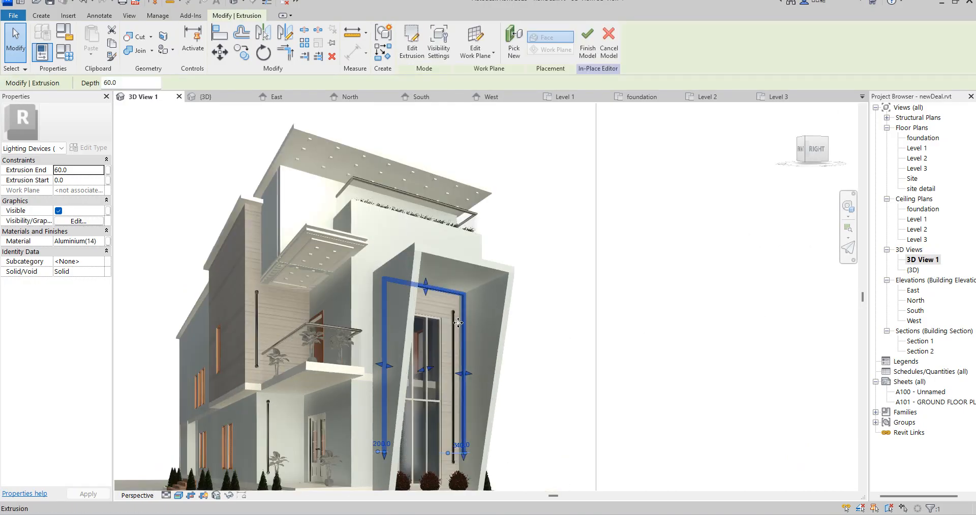
scroll(483, 370, down, 6)
scroll(487, 257, up, 6)
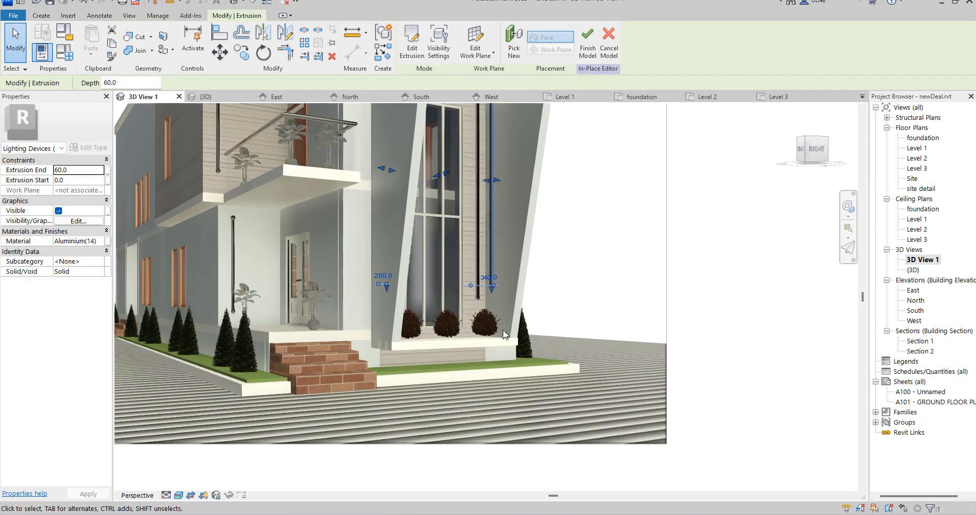
scroll(487, 257, up, 3)
drag(465, 266, 468, 452)
scroll(515, 216, down, 5)
scroll(515, 216, up, 2)
drag(515, 211, 514, 248)
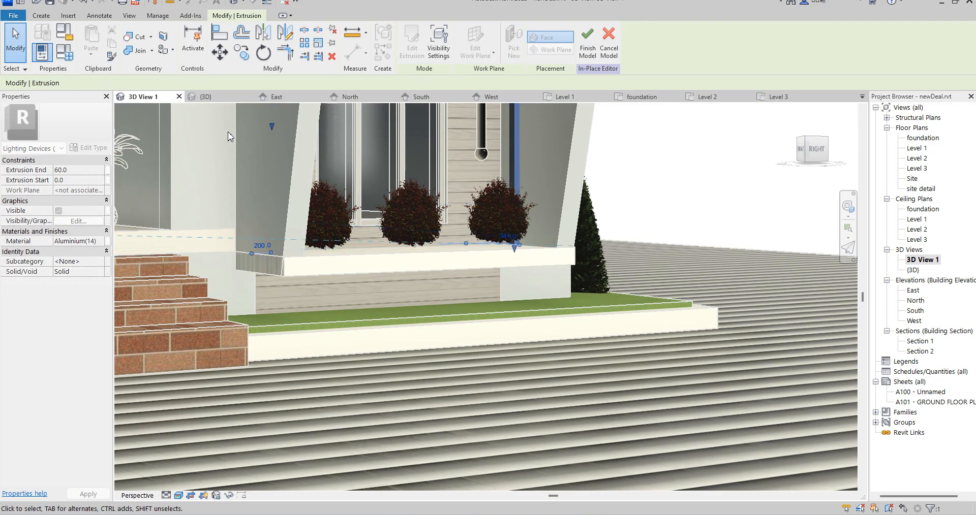
drag(269, 122, 276, 251)
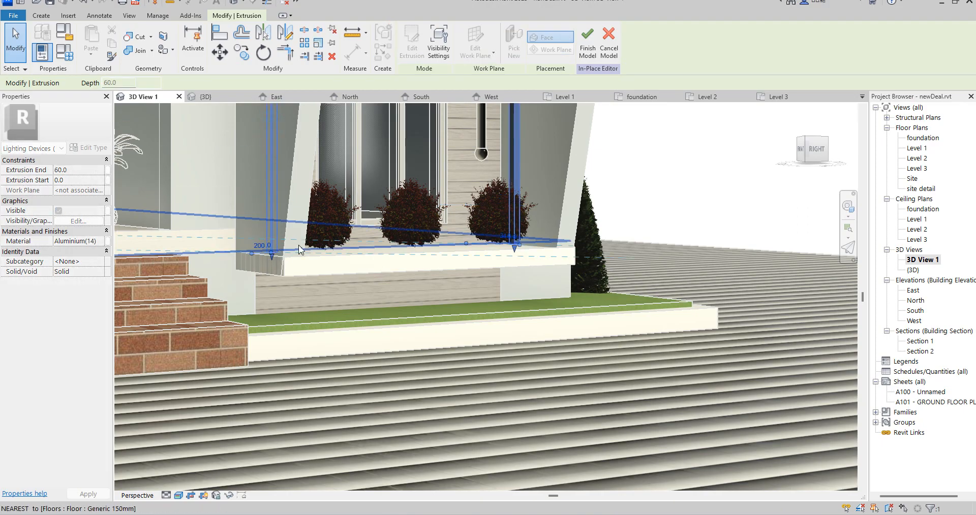
scroll(481, 271, down, 5)
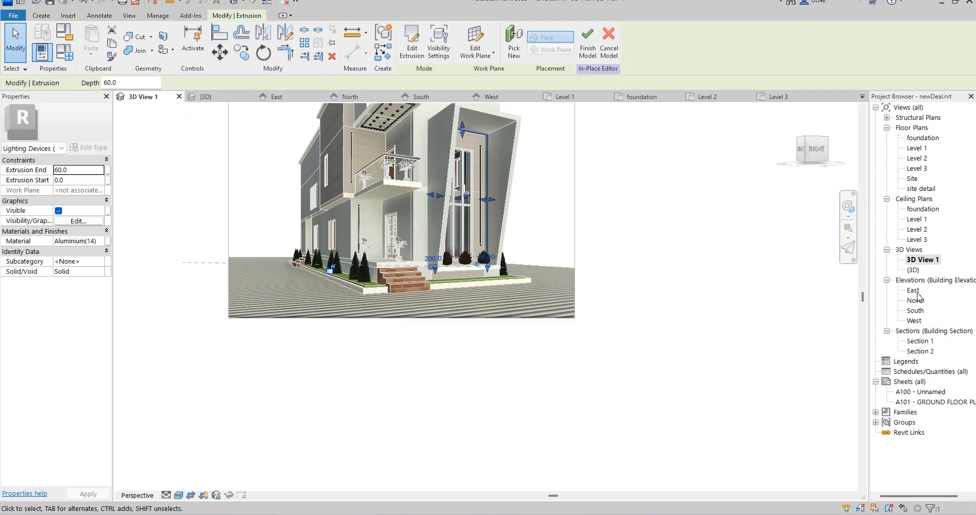
Nudge the inverted U extrusion three increments outward from the front wall in the South elevation
double_click(914, 321)
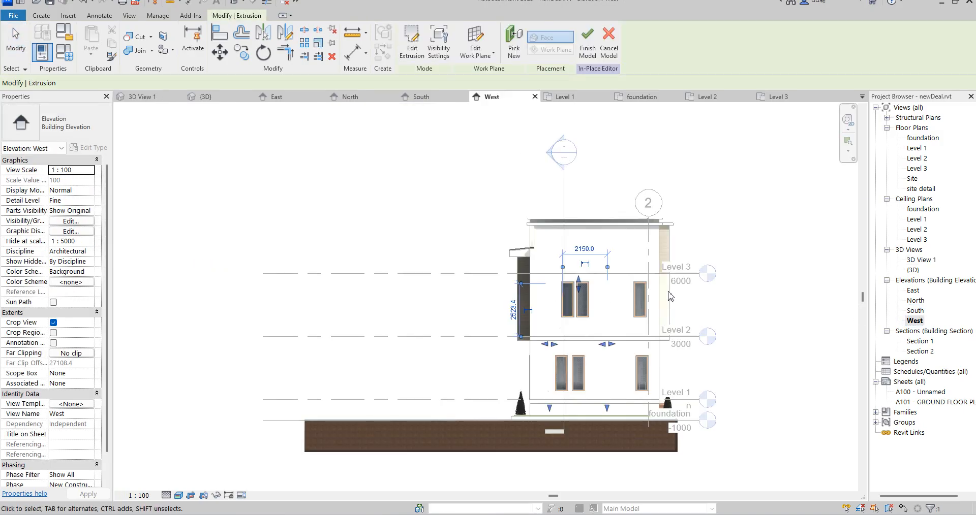
double_click(915, 310)
scroll(441, 280, up, 1)
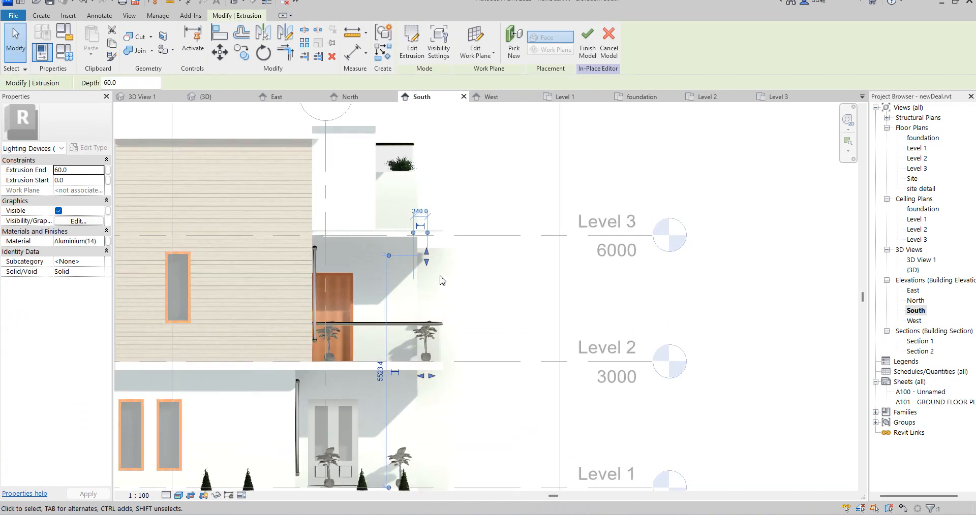
scroll(441, 280, up, 3)
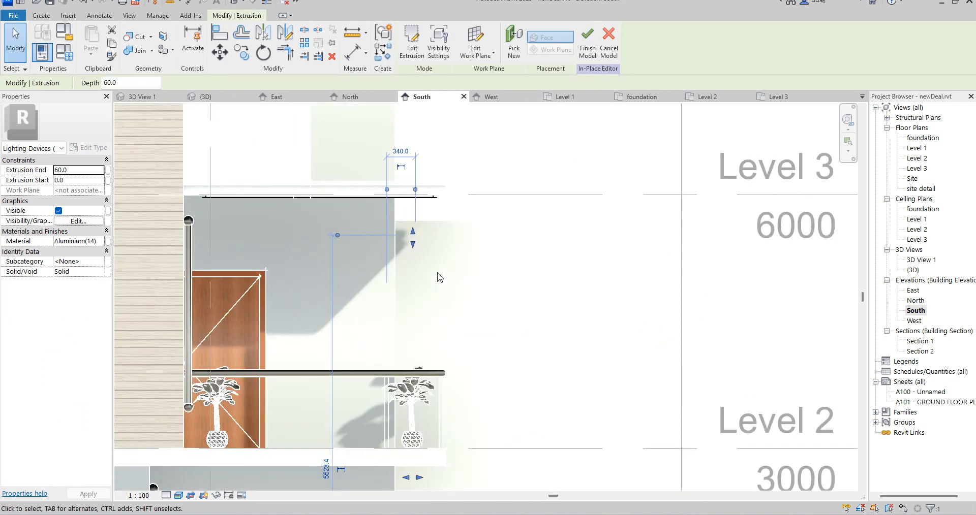
key(Right)
key(Right)
key(Right)
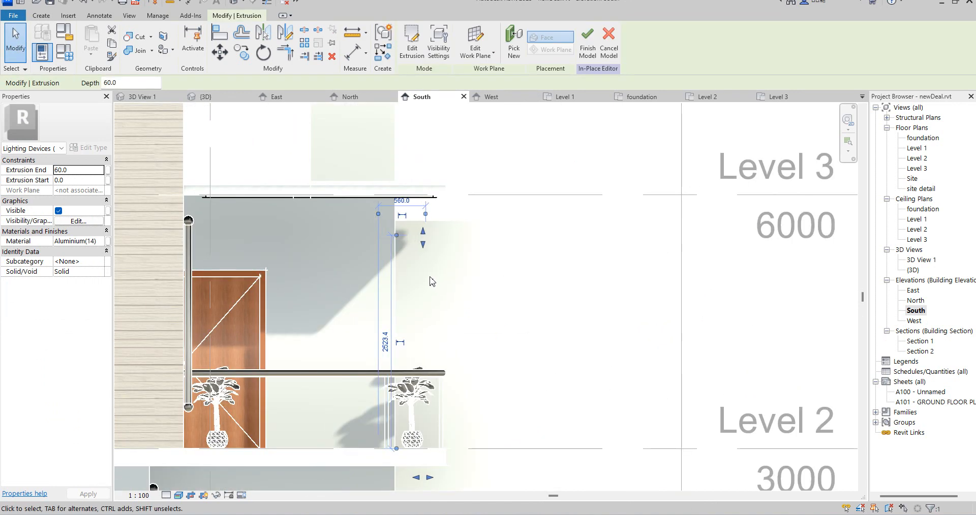
Copy the inverted U extrusion 500 mm further outward from the front wall
click(242, 52)
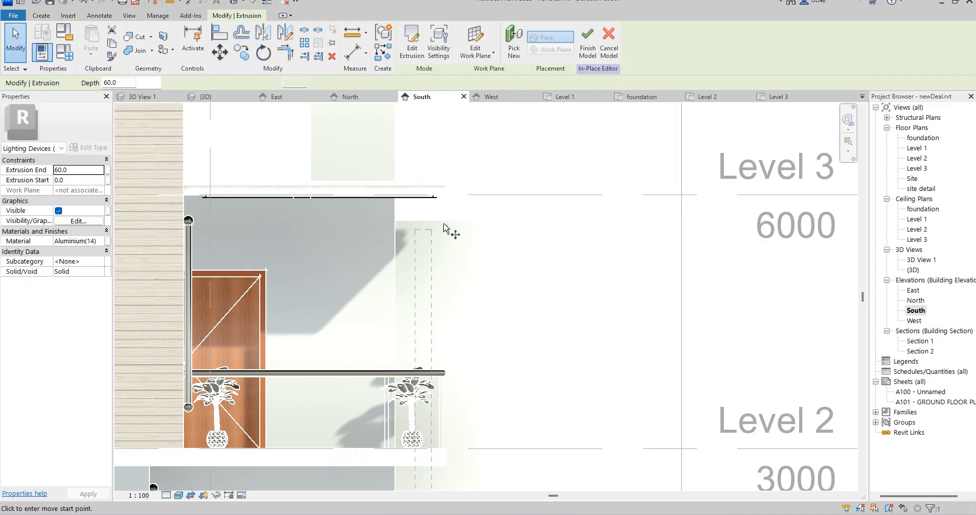
click(396, 235)
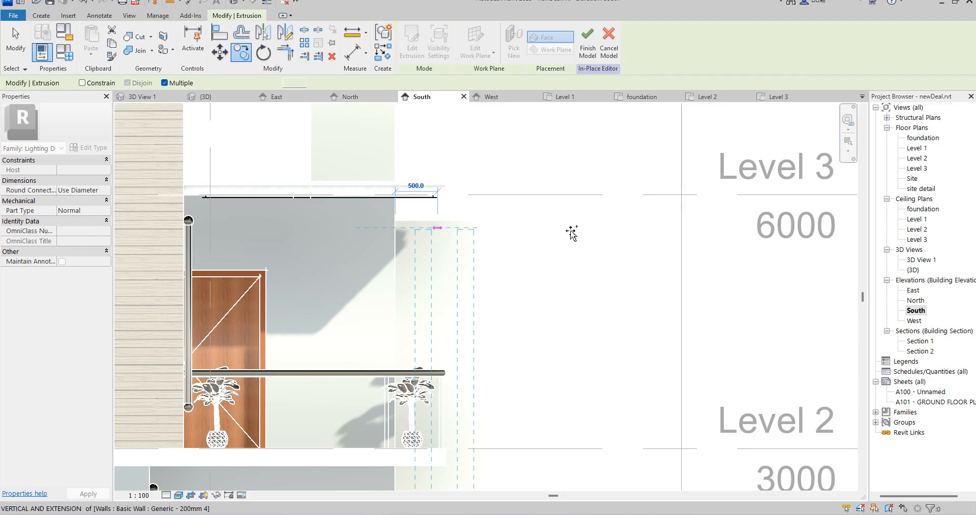
right_click(557, 172)
click(613, 176)
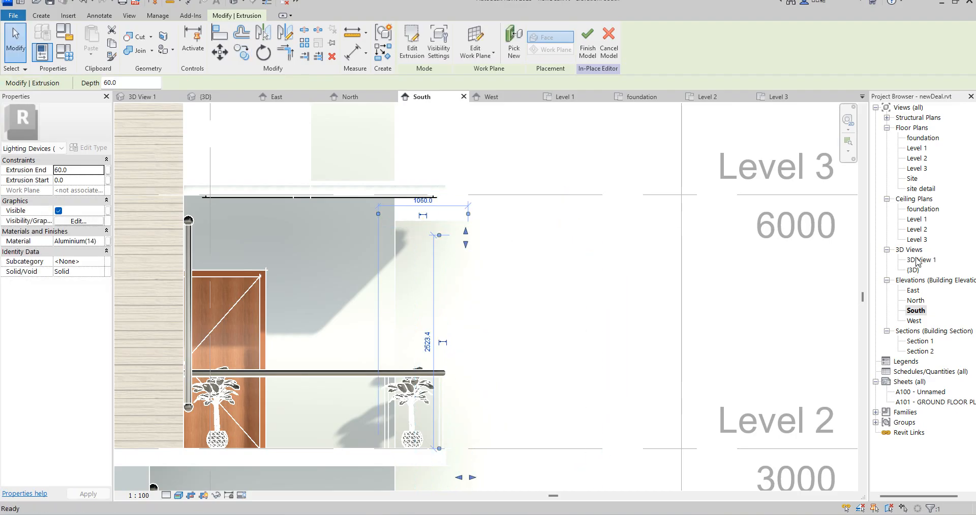
Shorten both legs of the copied inverted U in 3D View 1 so they end at the same height above the shrubs
double_click(916, 260)
scroll(492, 300, up, 5)
scroll(491, 298, up, 3)
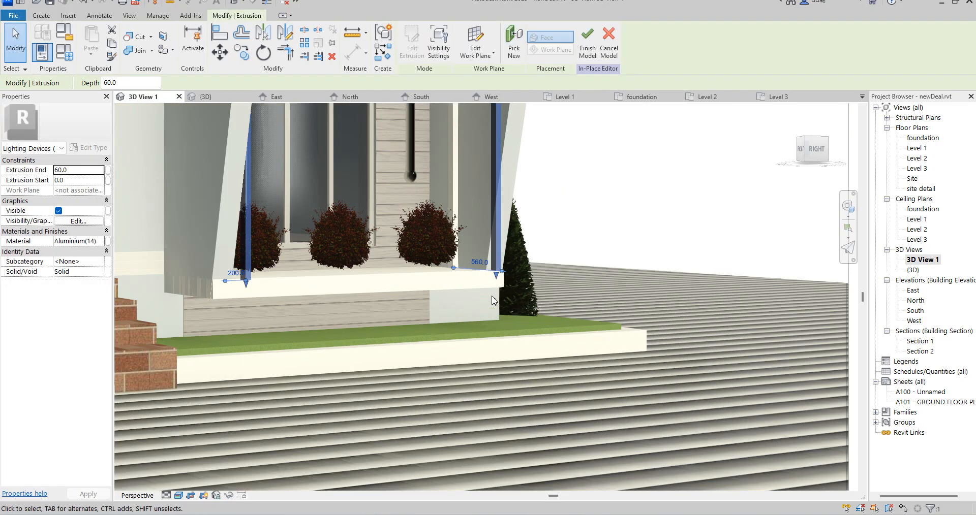
drag(496, 276, 487, 126)
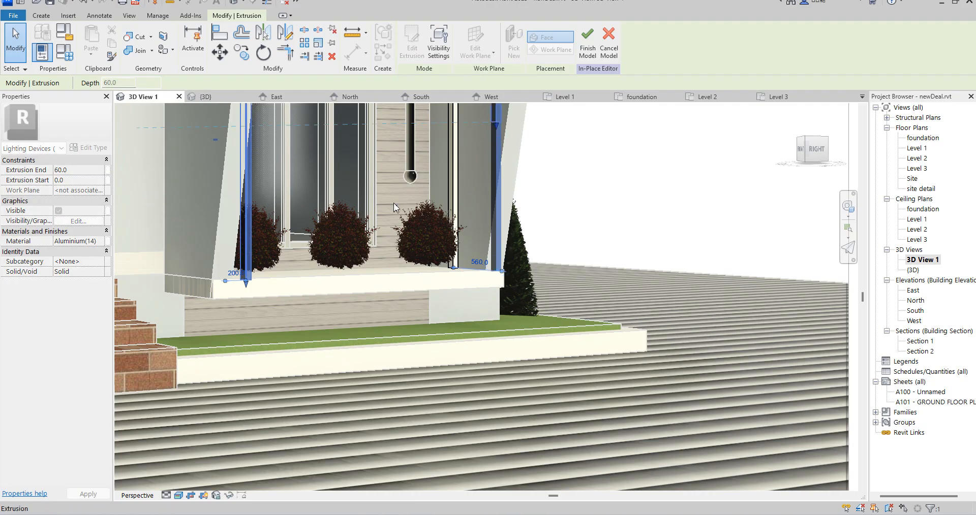
drag(245, 282, 244, 127)
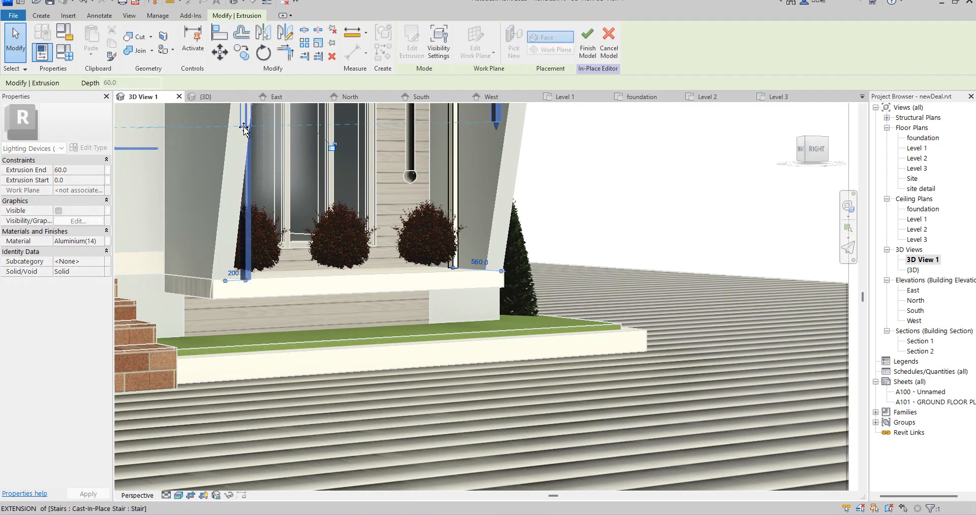
scroll(510, 320, down, 3)
click(548, 294)
Finish the in-place lighting model
scroll(408, 284, down, 3)
scroll(407, 287, down, 3)
scroll(550, 265, up, 3)
scroll(610, 244, down, 2)
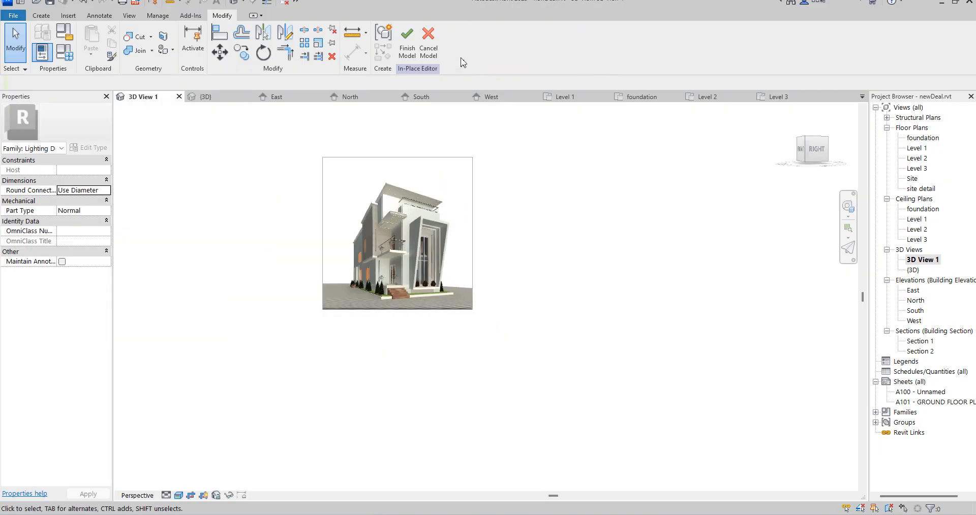
click(407, 40)
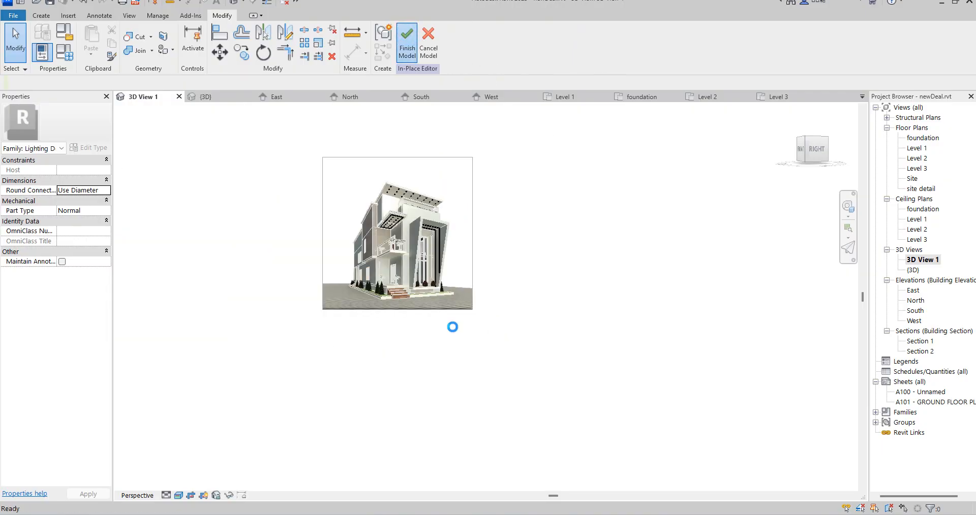
In the foundation plan, draw Generic - 200mm - Filled boundary walls along the west and south sides of the building, meeting at the southwest corner
double_click(921, 139)
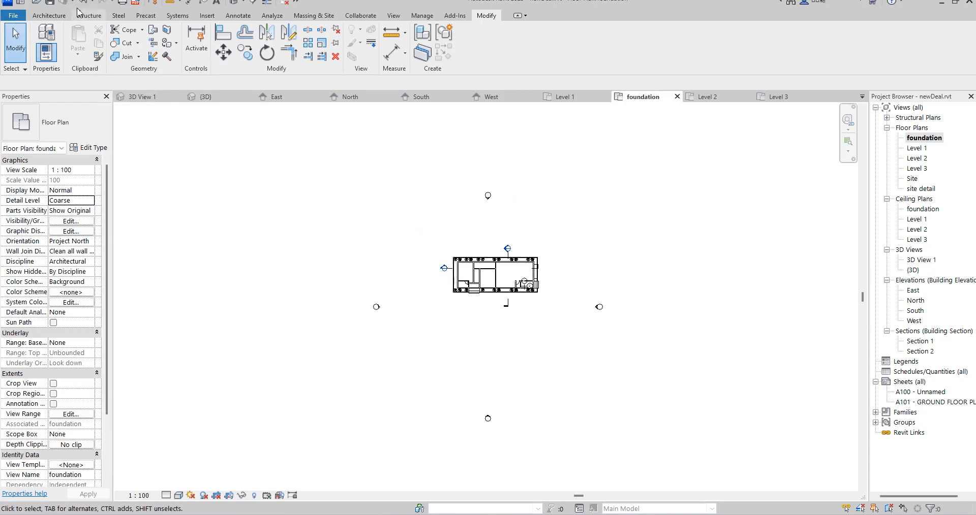
click(49, 16)
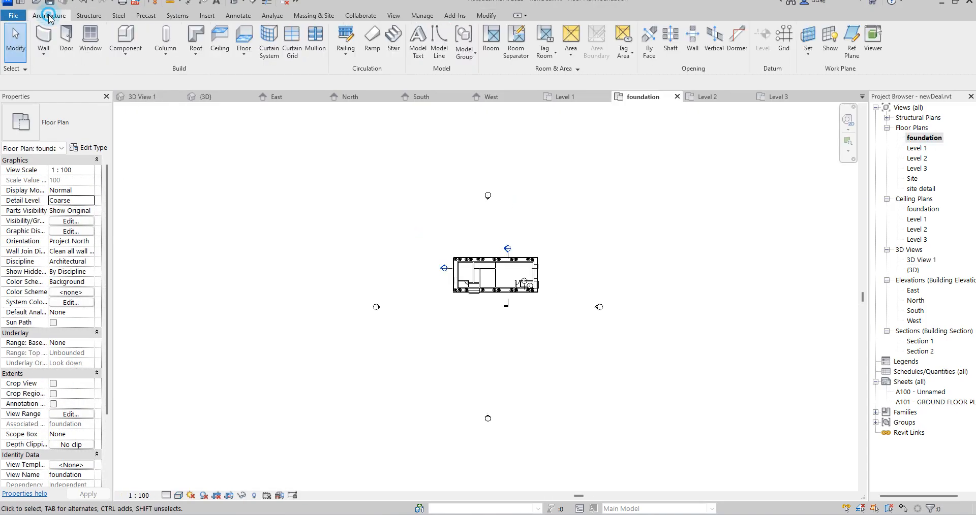
click(44, 53)
click(76, 72)
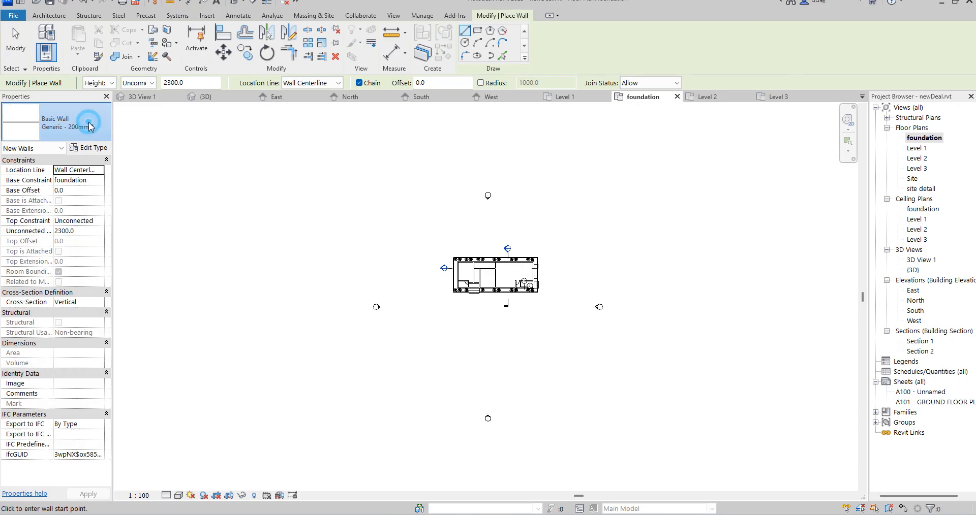
click(77, 127)
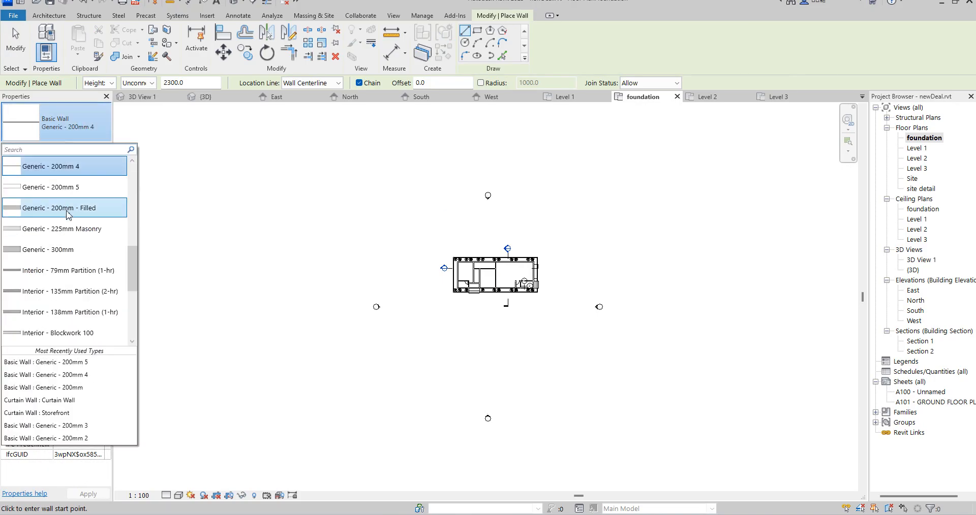
click(68, 209)
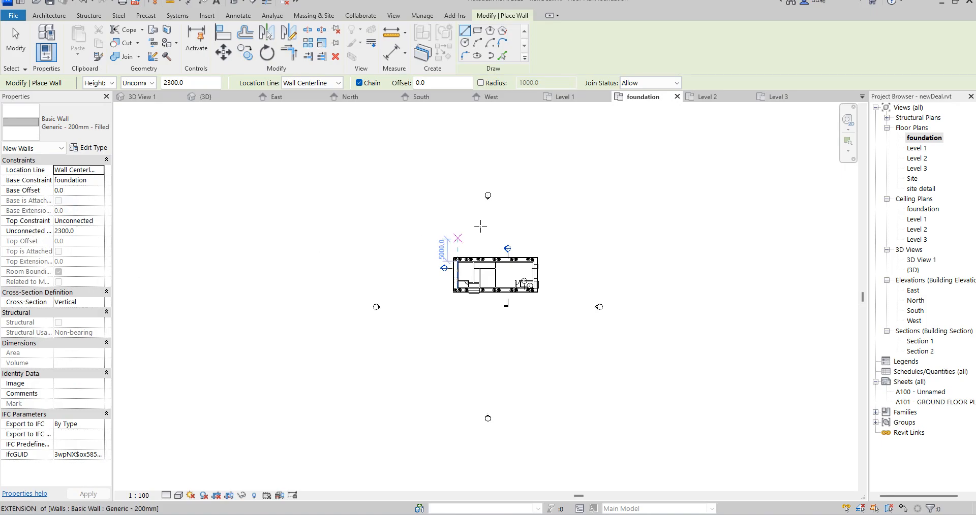
click(416, 187)
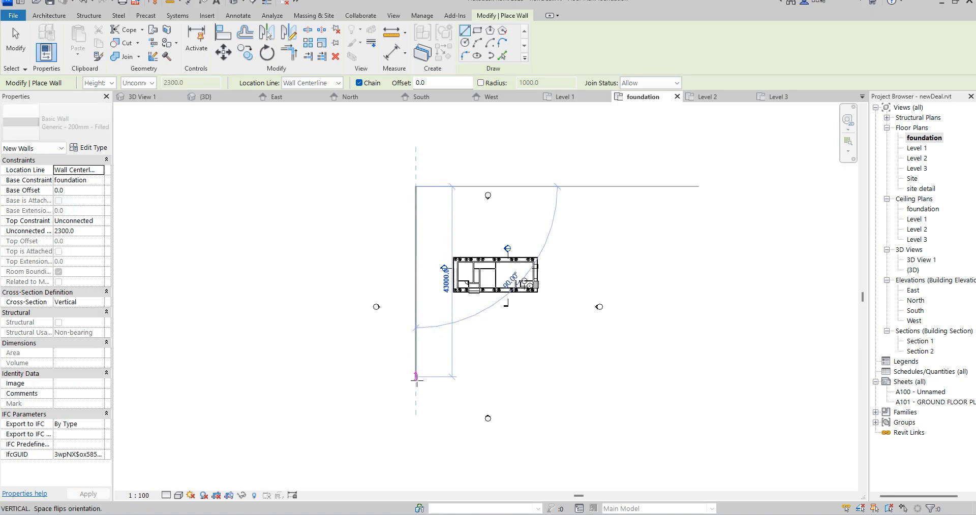
click(416, 434)
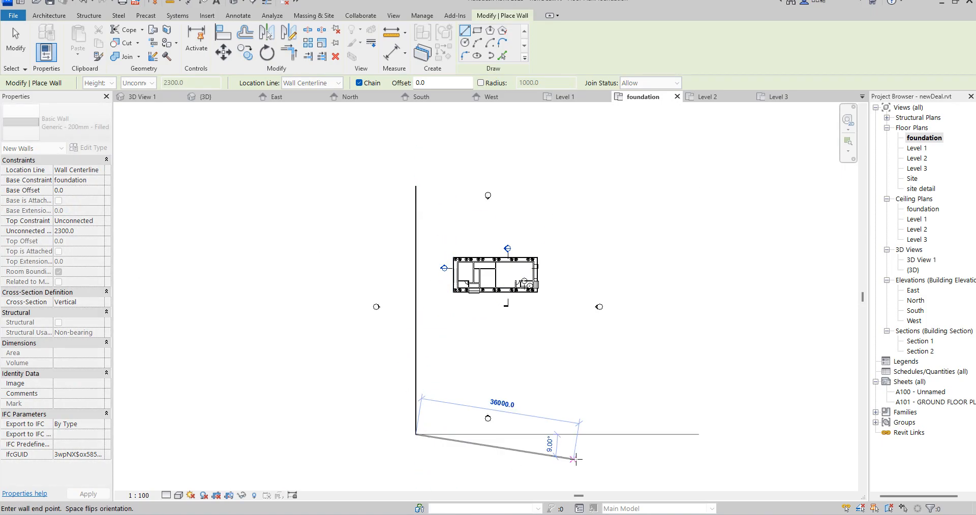
click(637, 435)
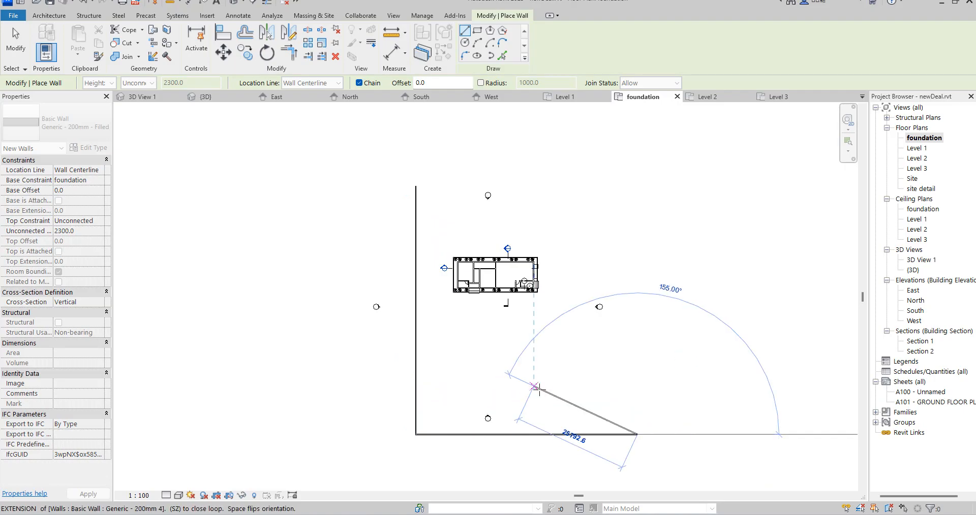
right_click(540, 215)
click(559, 219)
Draw the north boundary wall about 39000 mm long, starting from the upper end of the west boundary wall
click(415, 186)
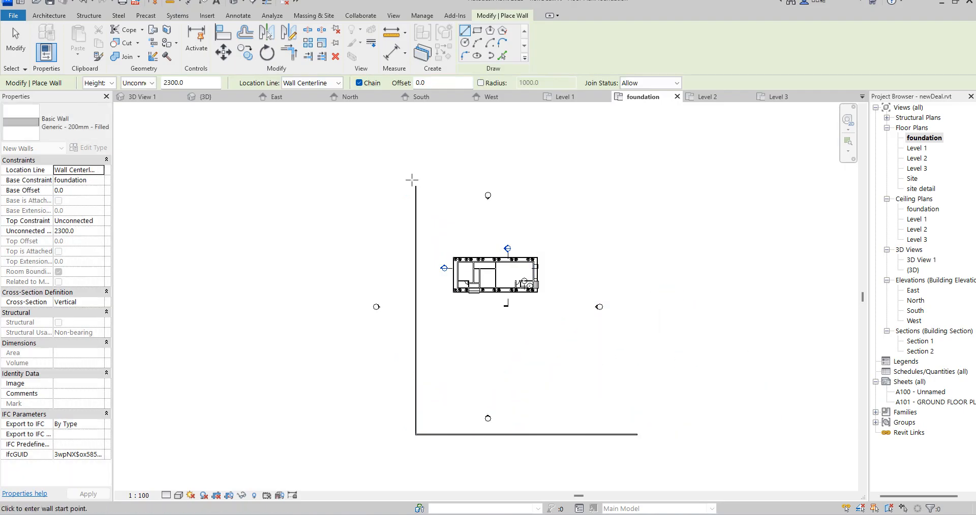
click(588, 193)
right_click(631, 147)
click(646, 153)
Raise the unconnected height of both boundary walls visible in 3D View 1
double_click(921, 260)
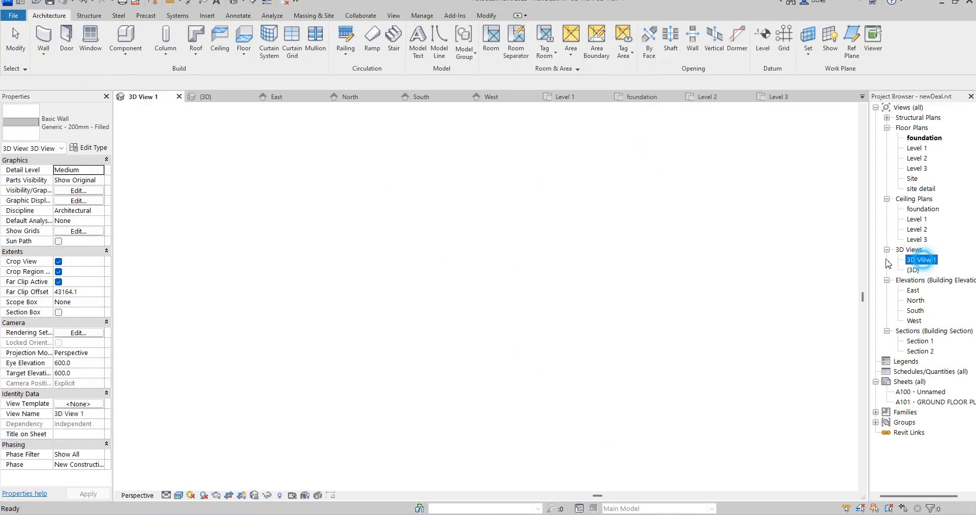
scroll(454, 280, up, 4)
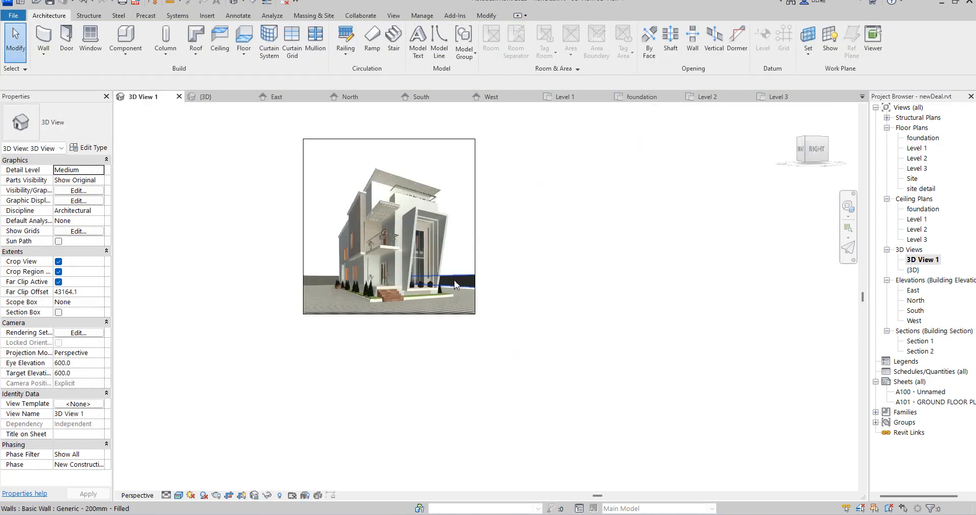
click(481, 270)
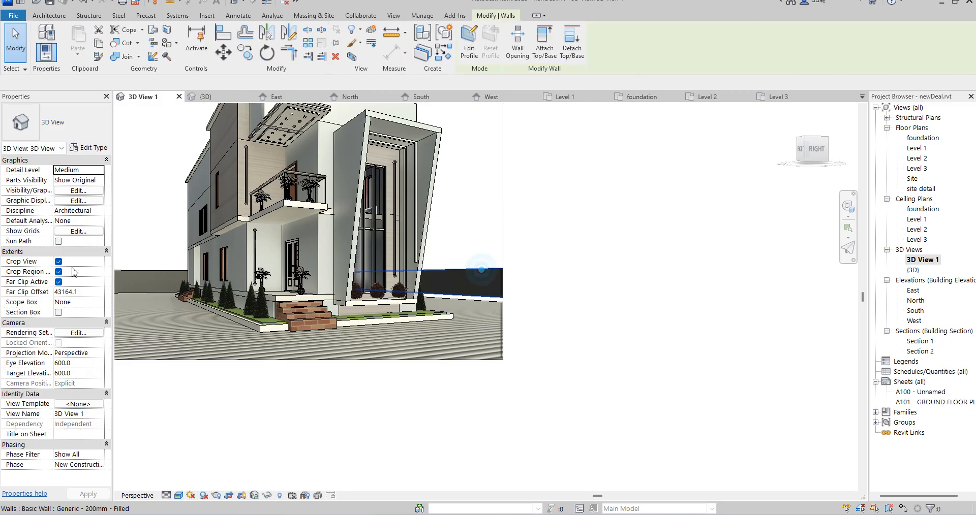
ctrl+click(151, 268)
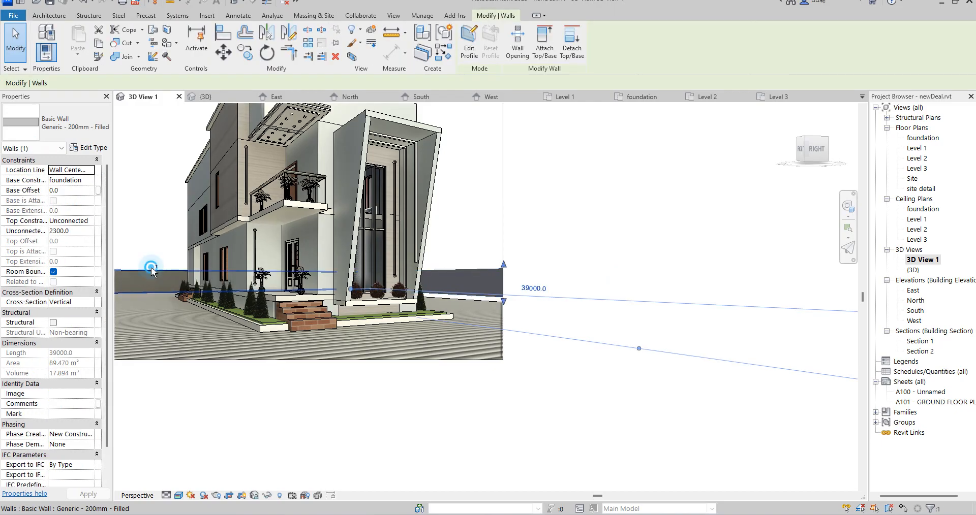
click(93, 235)
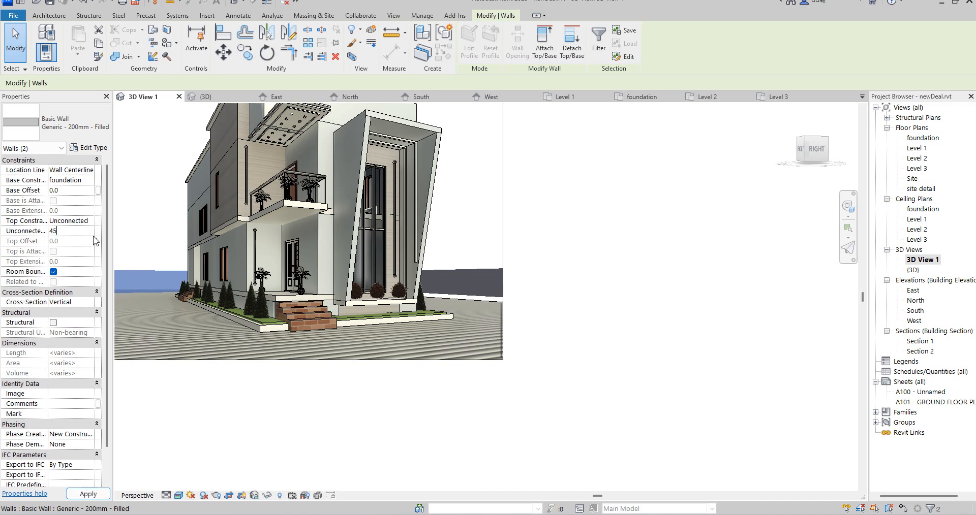
click(572, 267)
Configure the rendering of 3D View 1 for Printer resolution at 150 DPI and High quality
scroll(497, 371, down, 5)
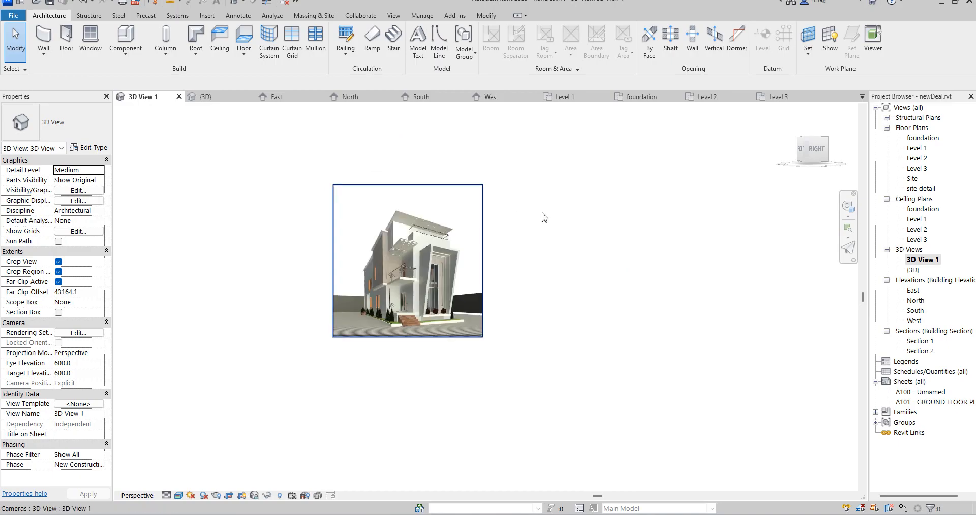
scroll(564, 251, up, 3)
scroll(491, 435, down, 3)
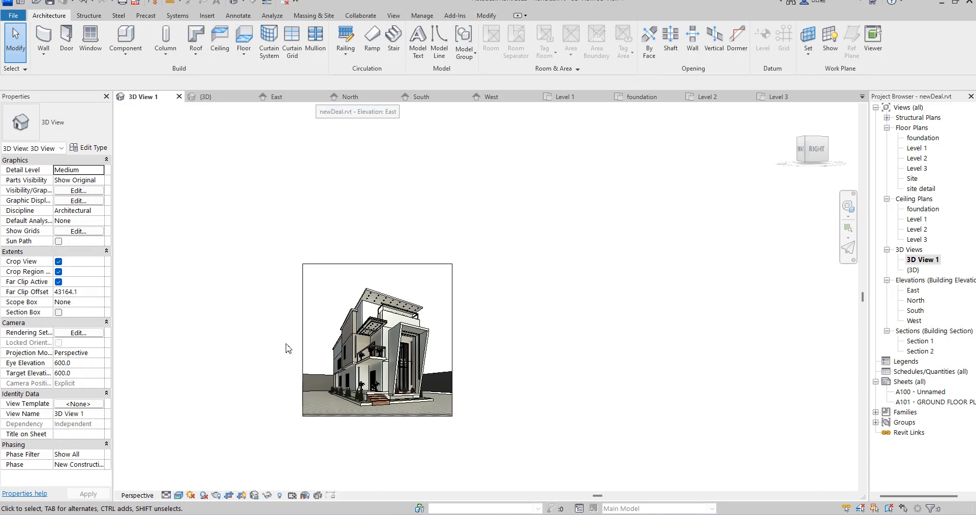
click(216, 496)
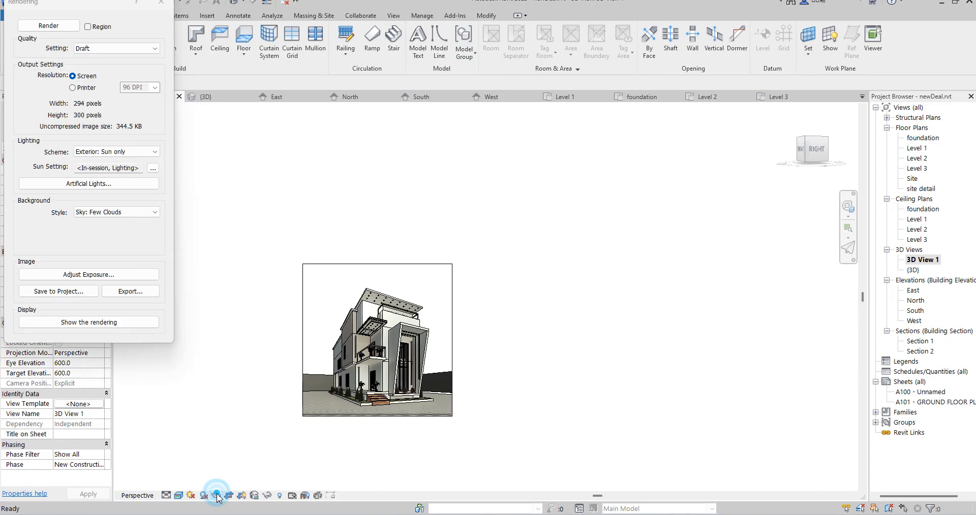
click(73, 88)
click(154, 87)
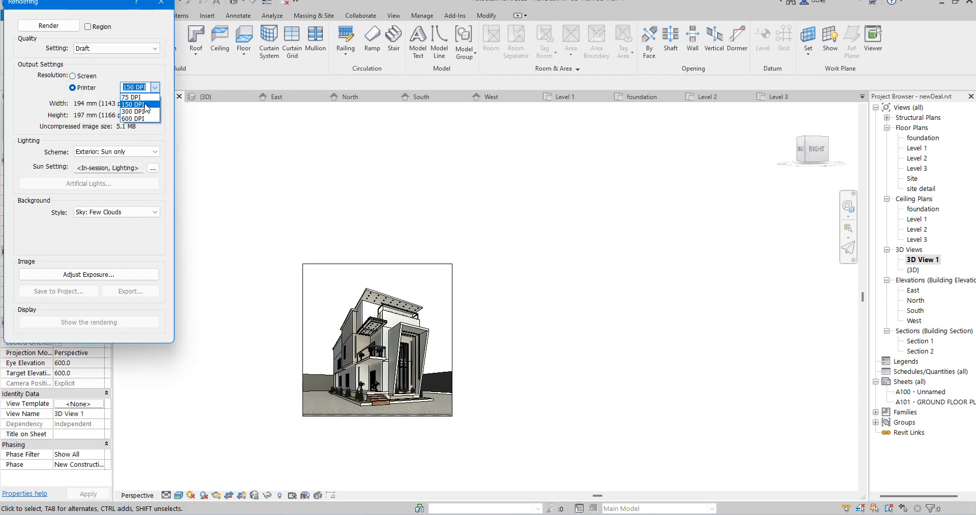
click(135, 104)
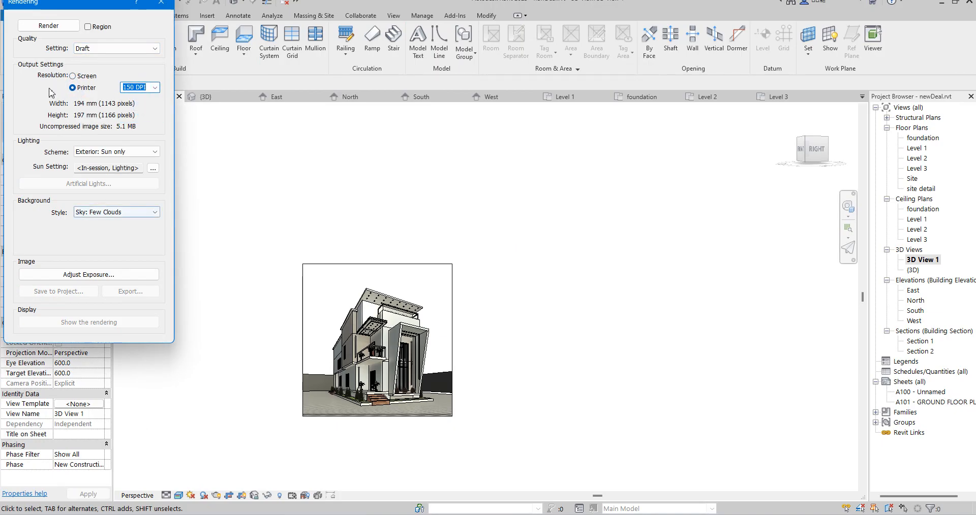
click(109, 51)
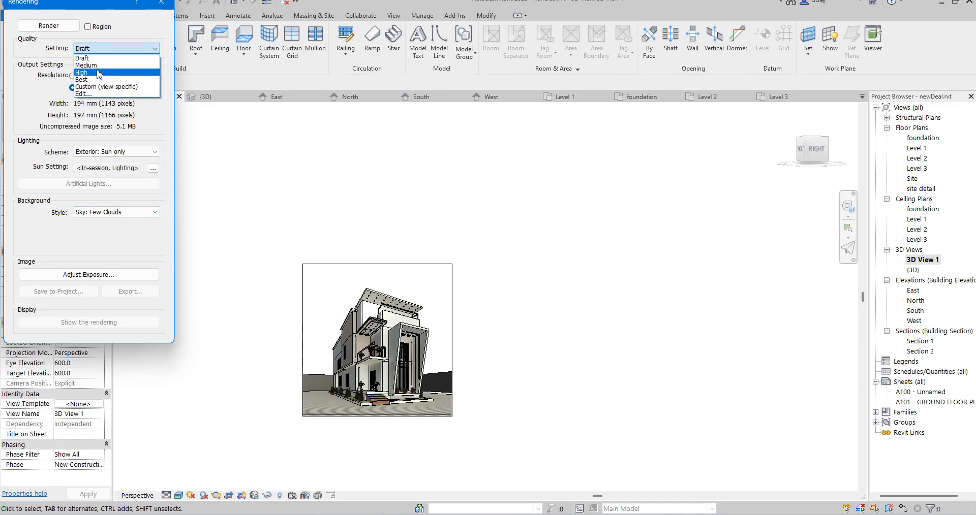
click(98, 74)
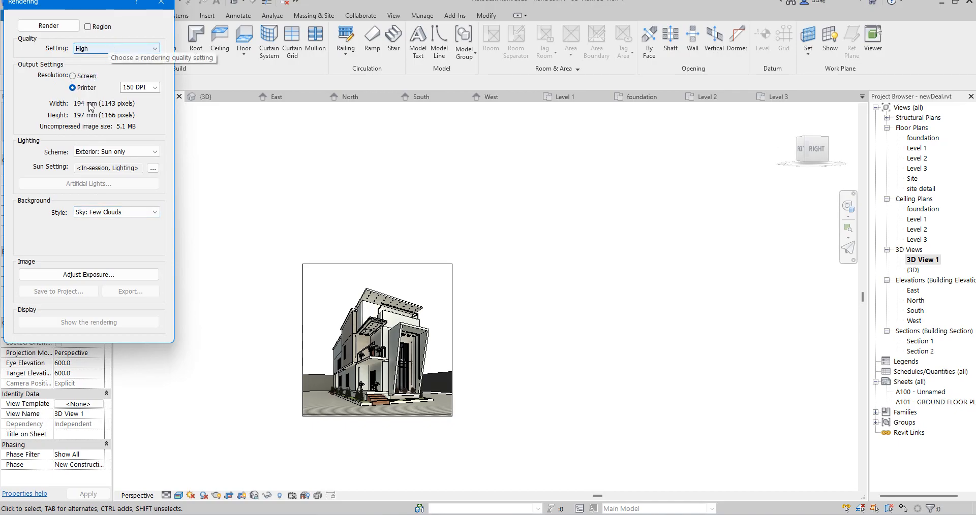
Set the lighting scheme to Exterior: Sun and Artificial and start rendering 3D View 1
click(156, 153)
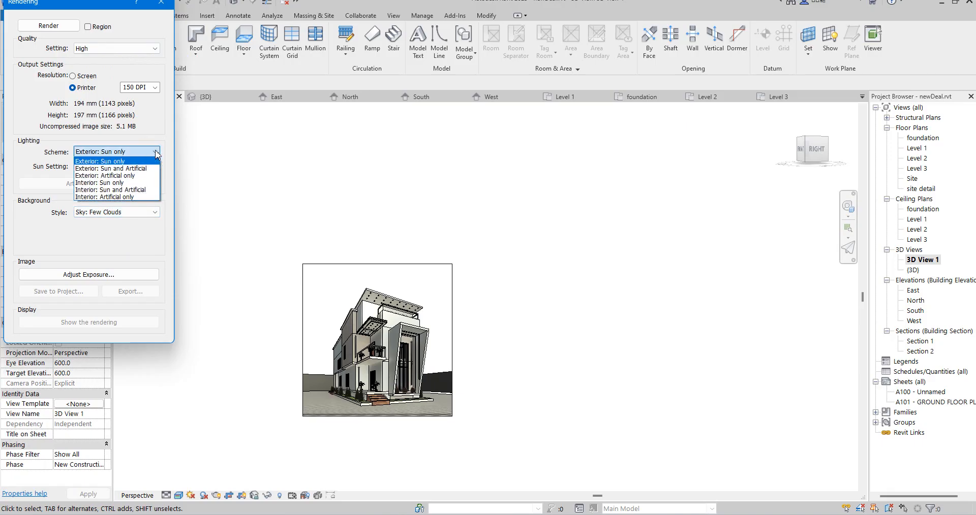
click(144, 169)
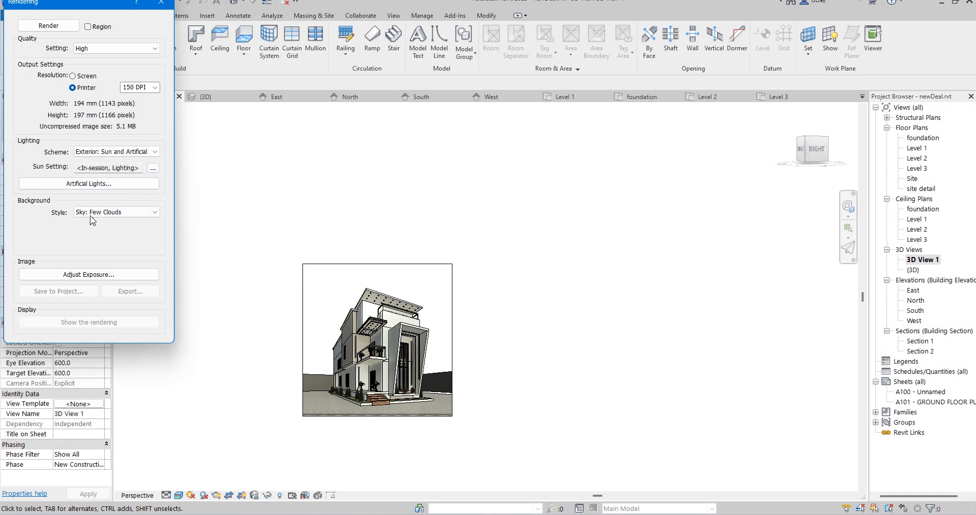
click(55, 30)
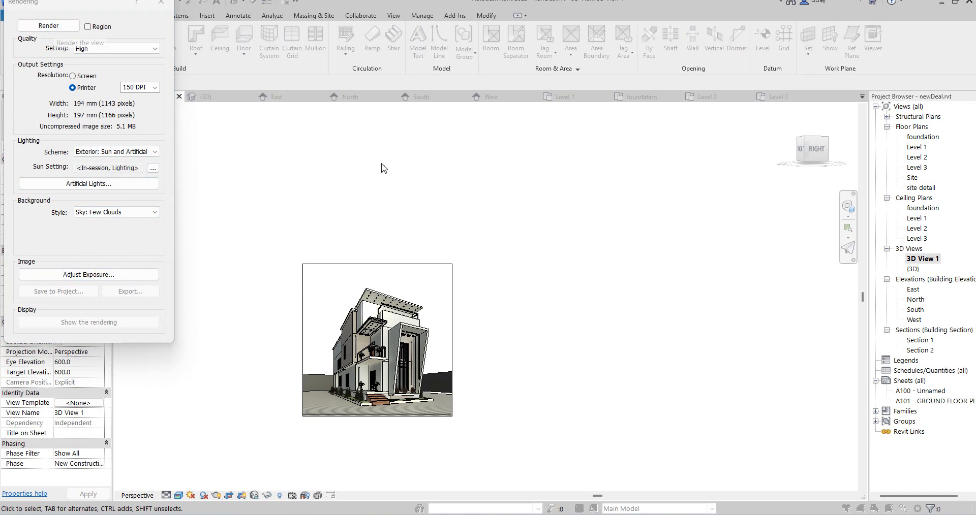